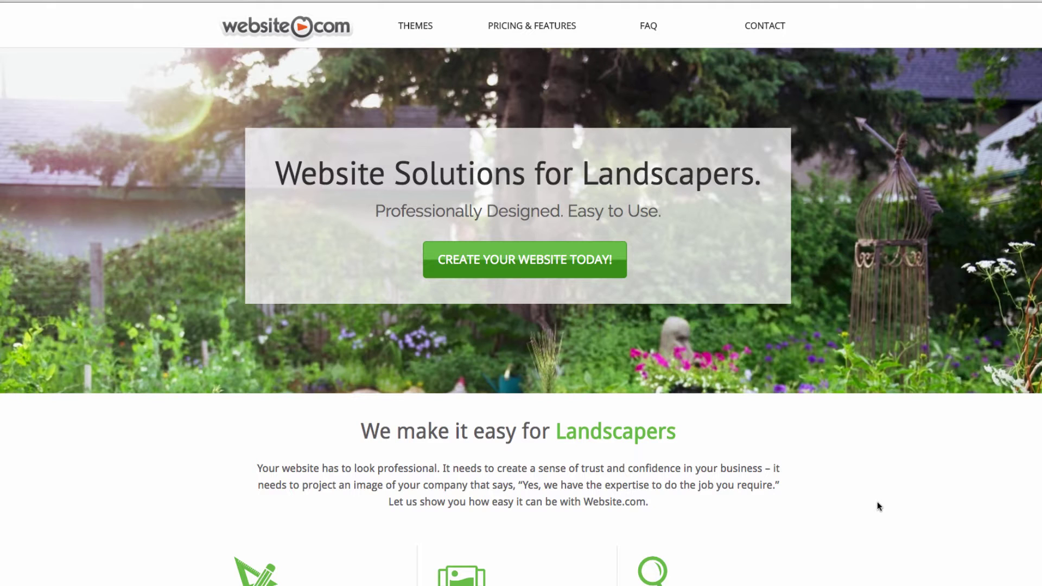
# Step: Browse the landscaper themes and start signing up with the Landscapedesign theme
pyautogui.click(526, 266)
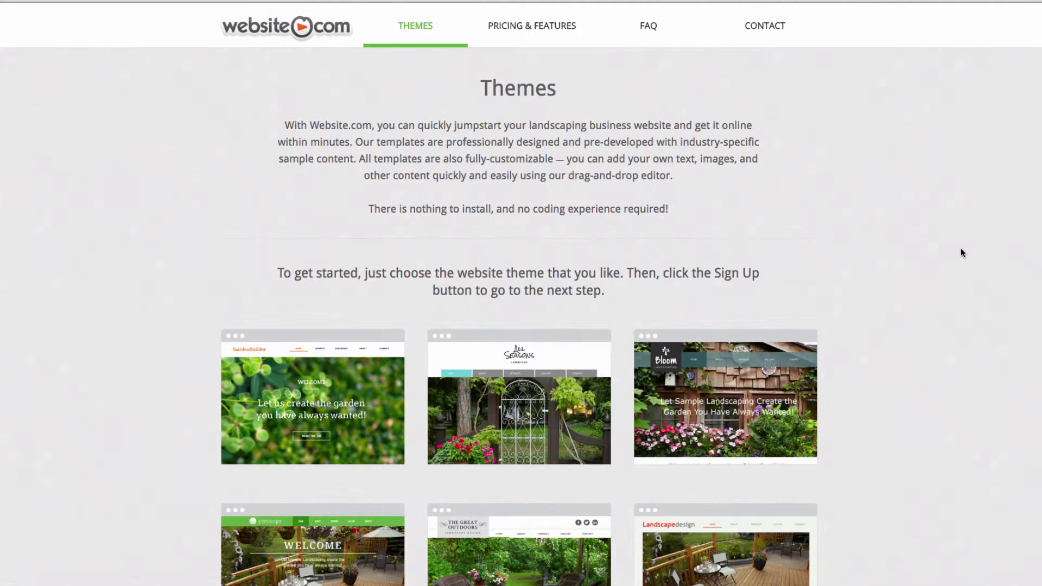
pyautogui.scroll(-2, 962, 252)
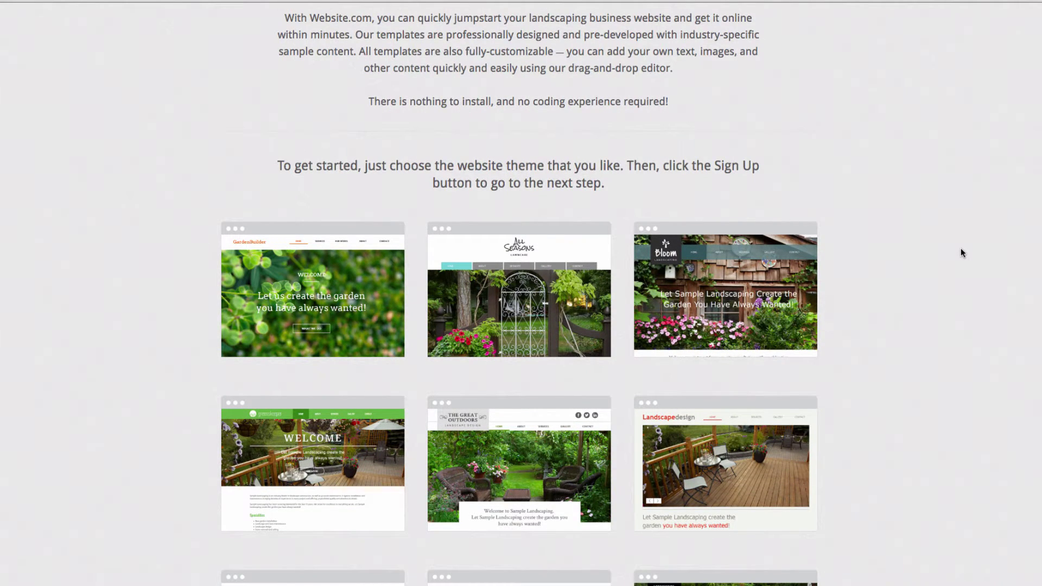
pyautogui.scroll(-4, 961, 252)
pyautogui.moveTo(679, 258)
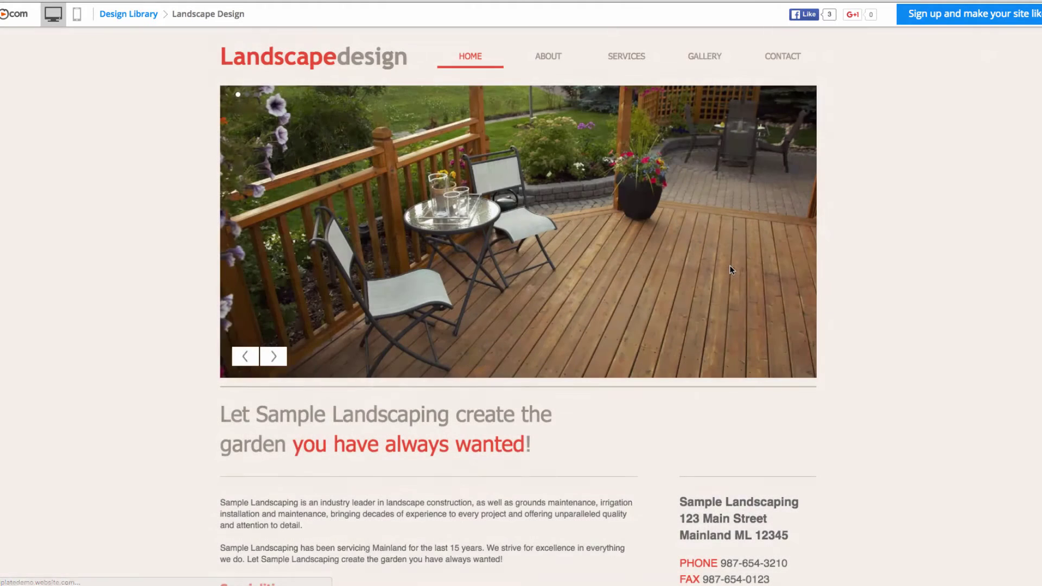
pyautogui.scroll(-1, 910, 252)
pyautogui.scroll(1, 910, 252)
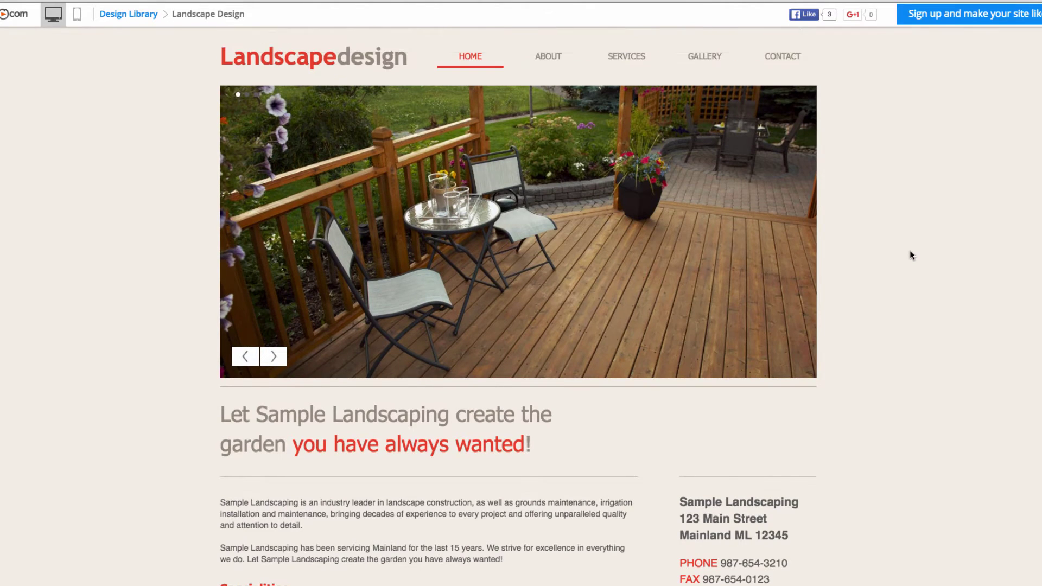
pyautogui.click(964, 20)
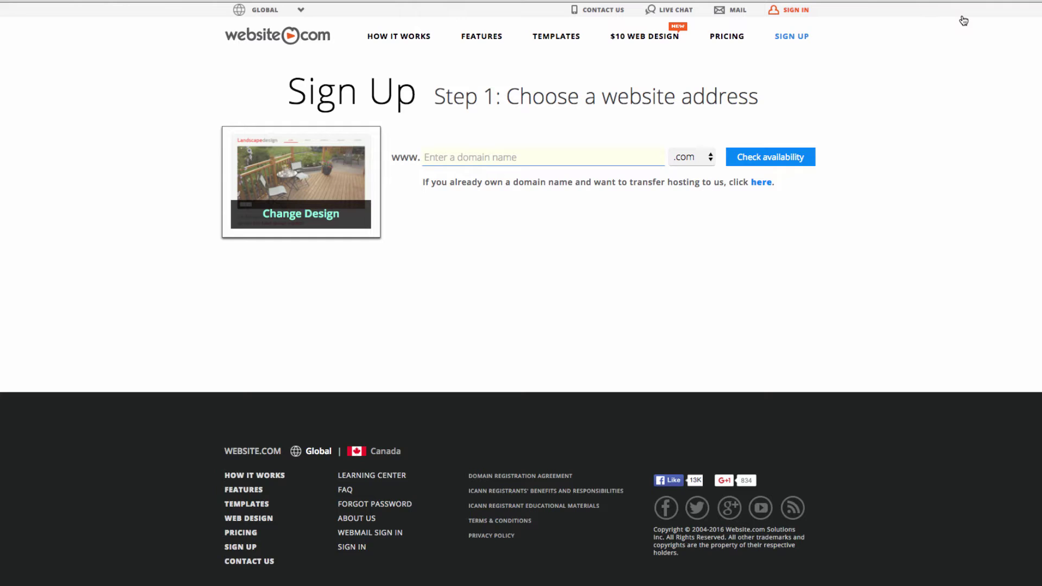
# Step: Enter the domain mcarthurlandscaping.com, confirm it is available, and continue to Step 2
pyautogui.write('mcarthurlandscaping')
pyautogui.click(769, 160)
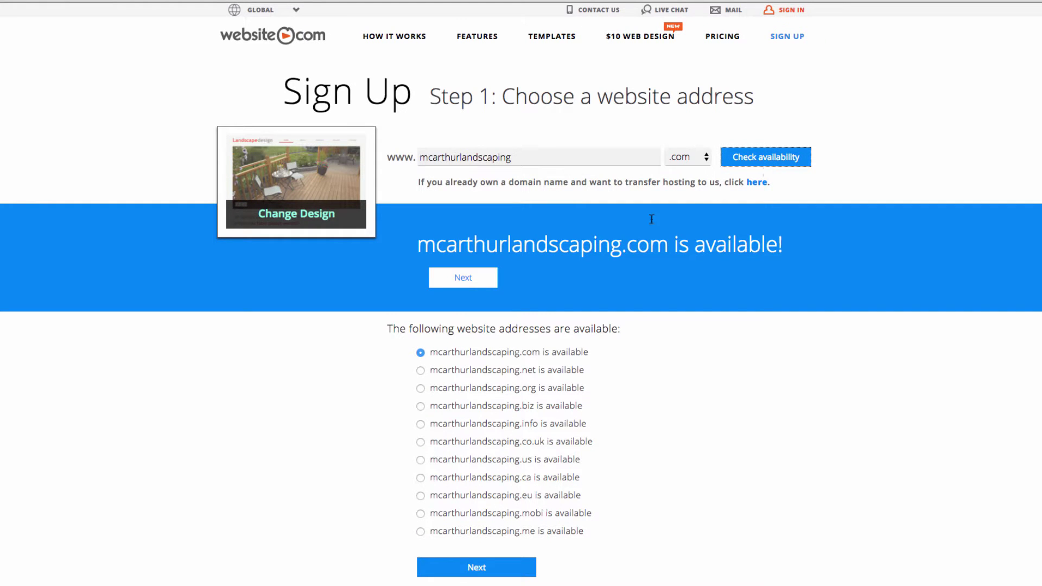
pyautogui.click(451, 285)
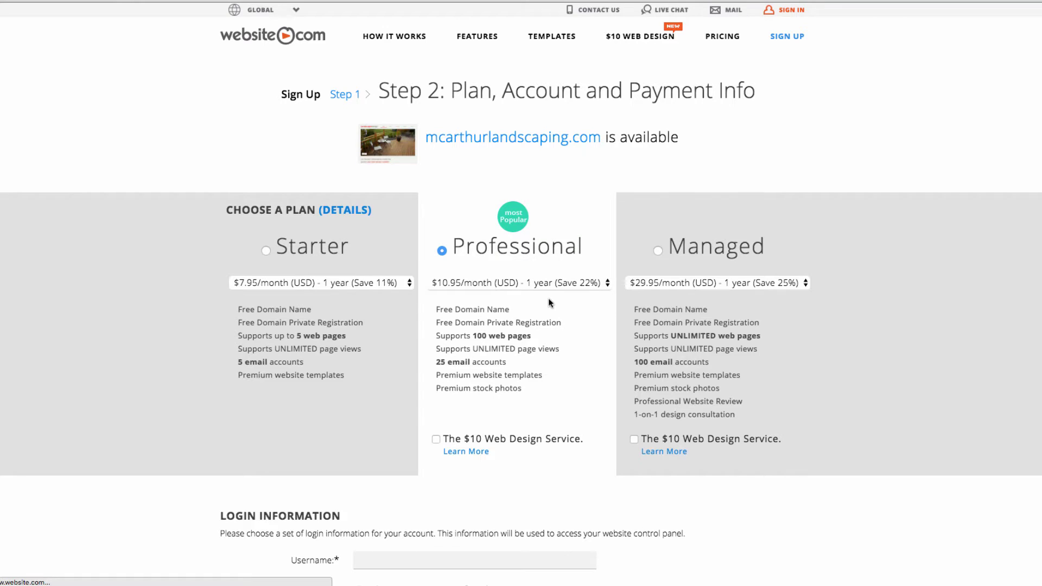
# Step: Enter the account username and password, and set the first-job city security question with its answer
pyautogui.scroll(-7, 728, 288)
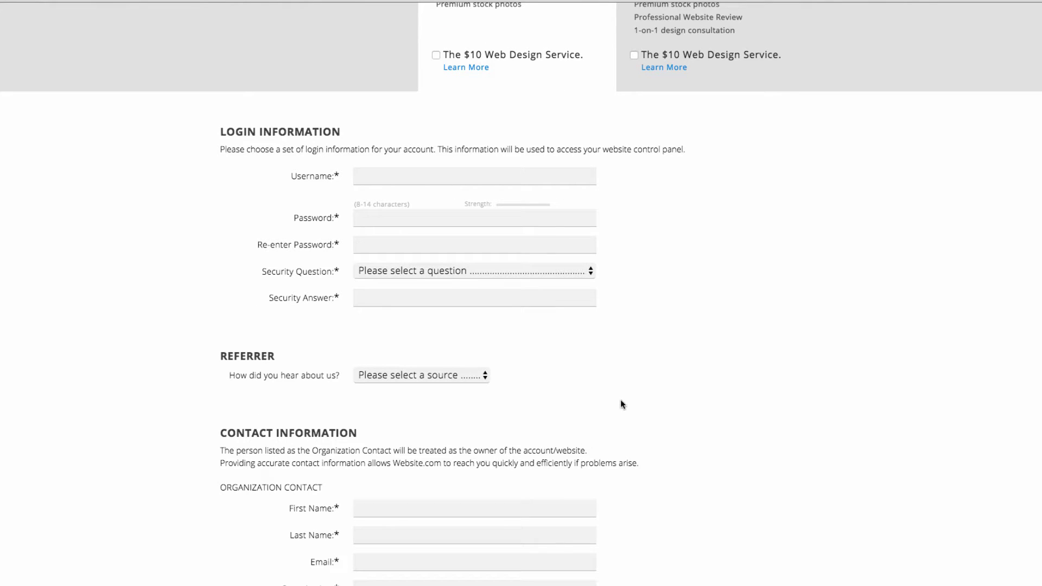
pyautogui.click(416, 175)
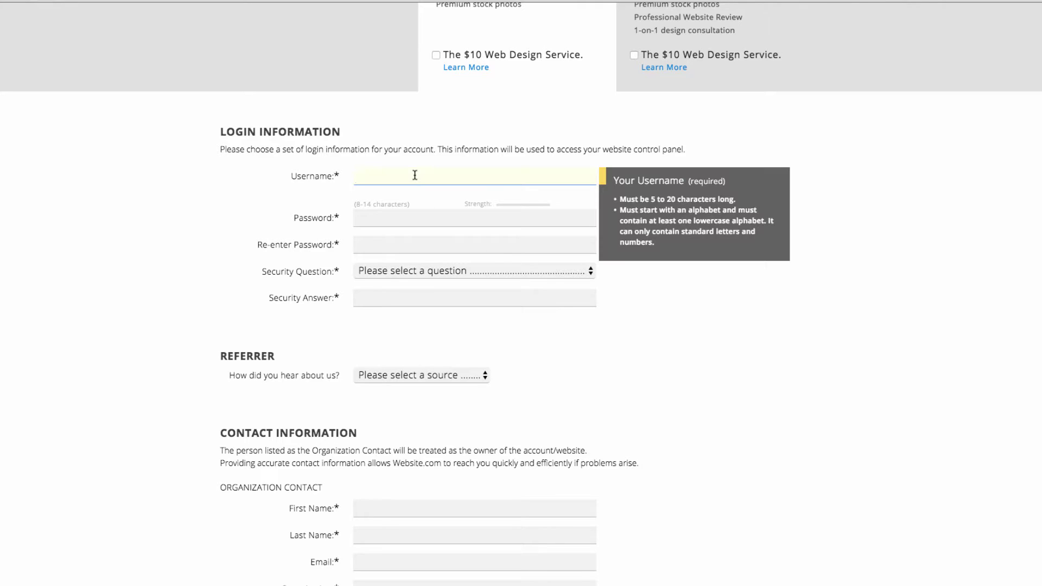
pyautogui.write('mcarthurlandscaping')
pyautogui.press('Tab')
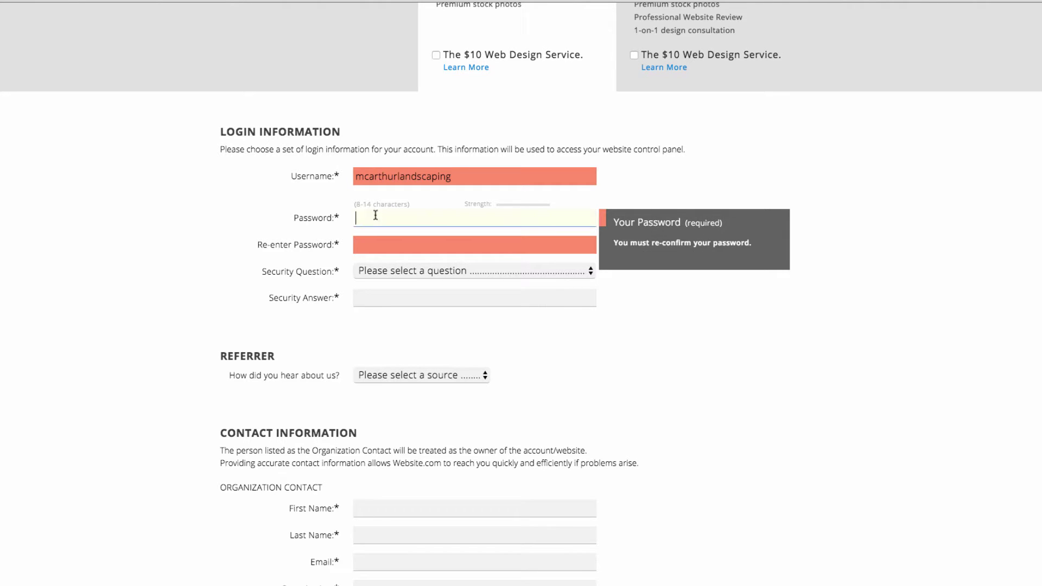
pyautogui.write('•••••••••')
pyautogui.press('Tab')
pyautogui.write('•••••••••')
pyautogui.click(475, 270)
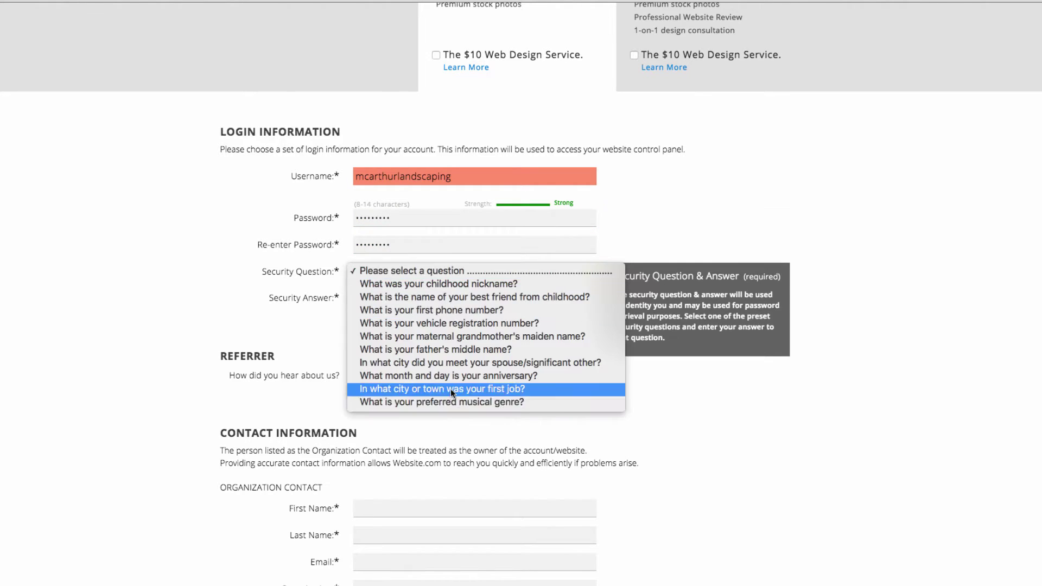
pyautogui.click(450, 389)
pyautogui.click(400, 296)
# Step: Fill in the contact's first and last name, e-mail, organization name, street address and city
pyautogui.press('Tab')
pyautogui.write('Domain')
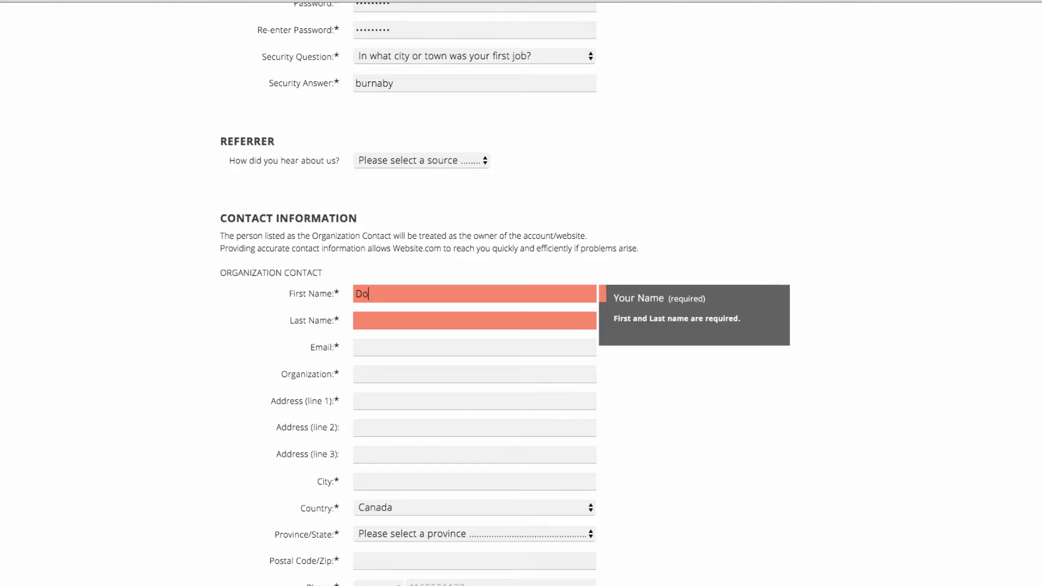
pyautogui.press('Tab')
pyautogui.write('Admin')
pyautogui.press('Tab')
pyautogui.write('admin@website.com')
pyautogui.press('Tab')
pyautogui.write('Mc')
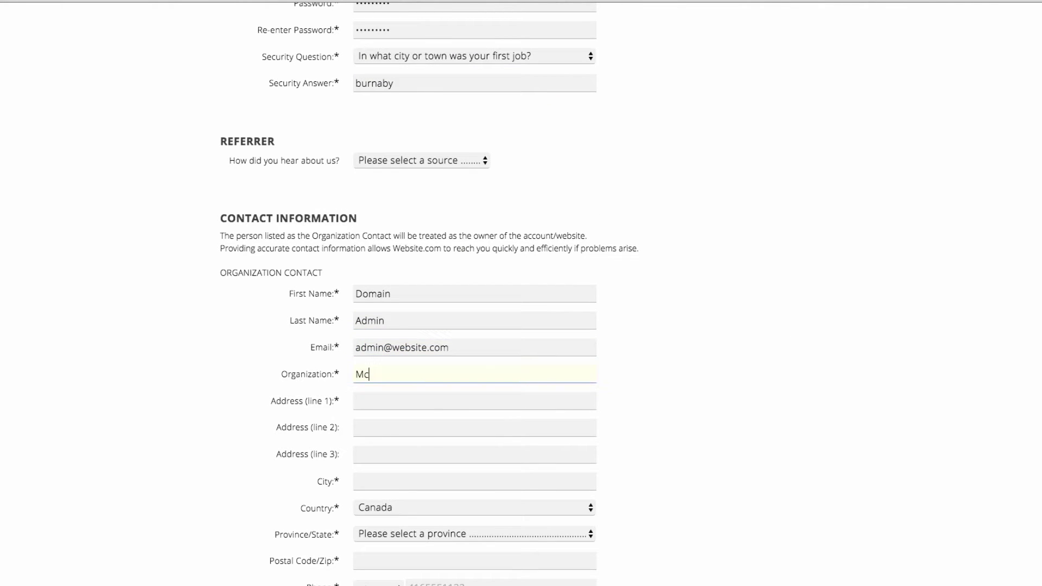
pyautogui.write('Arthur Landscapting')
pyautogui.press('Tab')
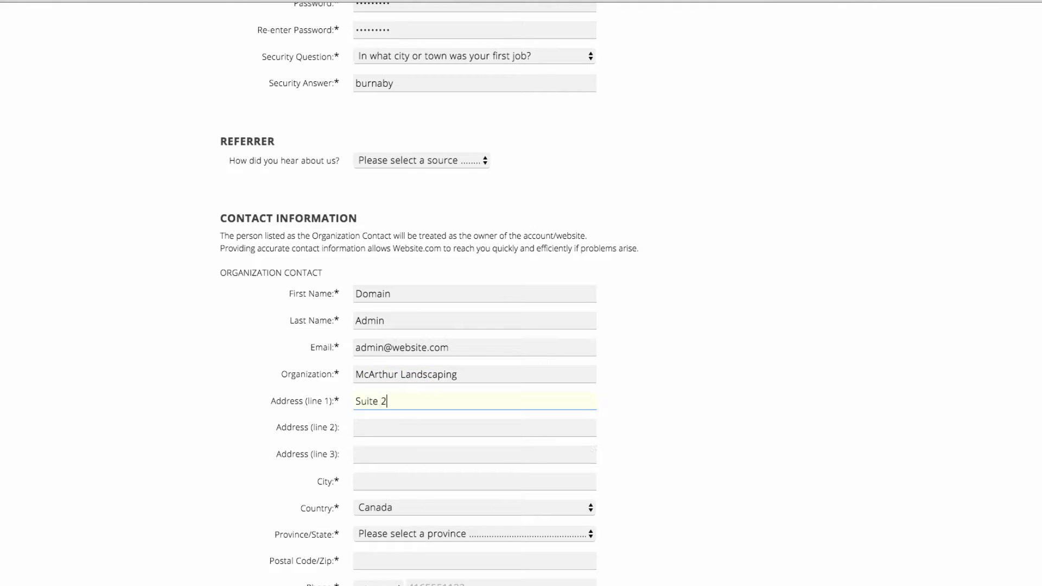
pyautogui.press('Tab')
pyautogui.press('Tab')
pyautogui.press('Tab')
pyautogui.write('Burnaby')
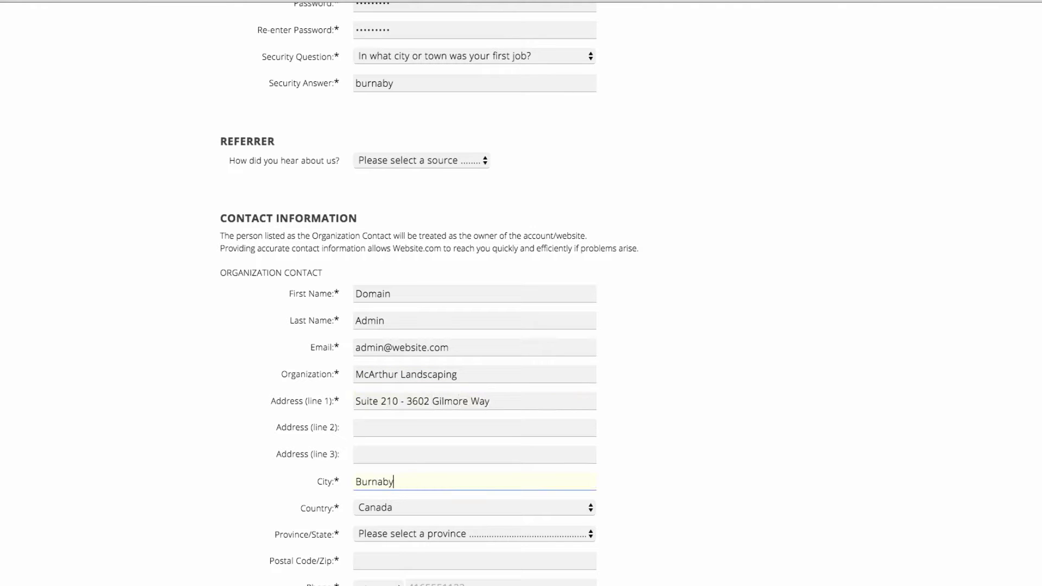
# Step: Set the country to Canada and province to British Columbia, then enter the postal code and phone number
pyautogui.scroll(-7, 385, 214)
pyautogui.click(388, 146)
pyautogui.click(375, 146)
pyautogui.press('Tab')
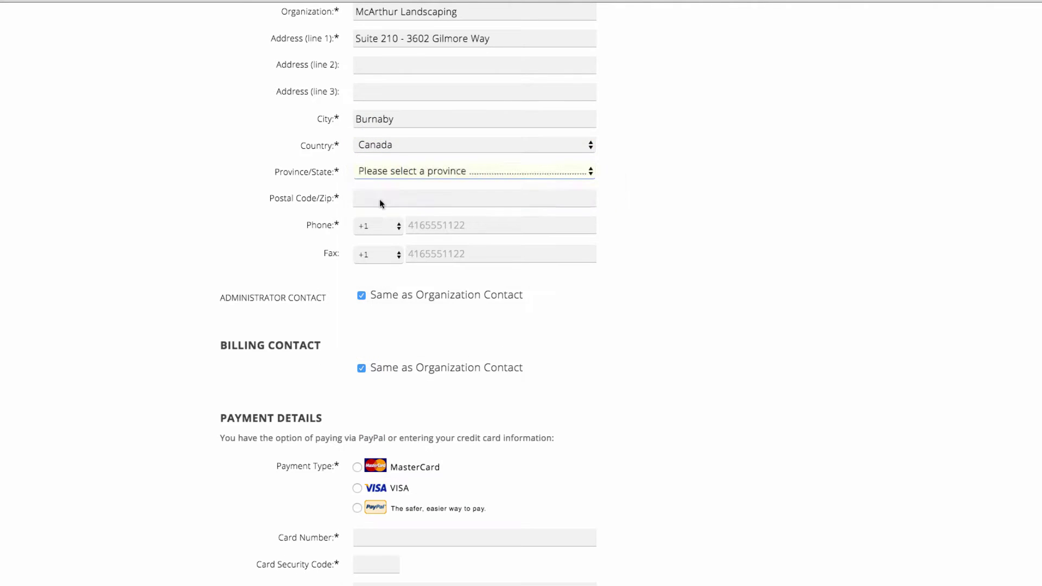
pyautogui.press('b')
pyautogui.press('Tab')
pyautogui.write('v5g 4w9')
pyautogui.press('Tab')
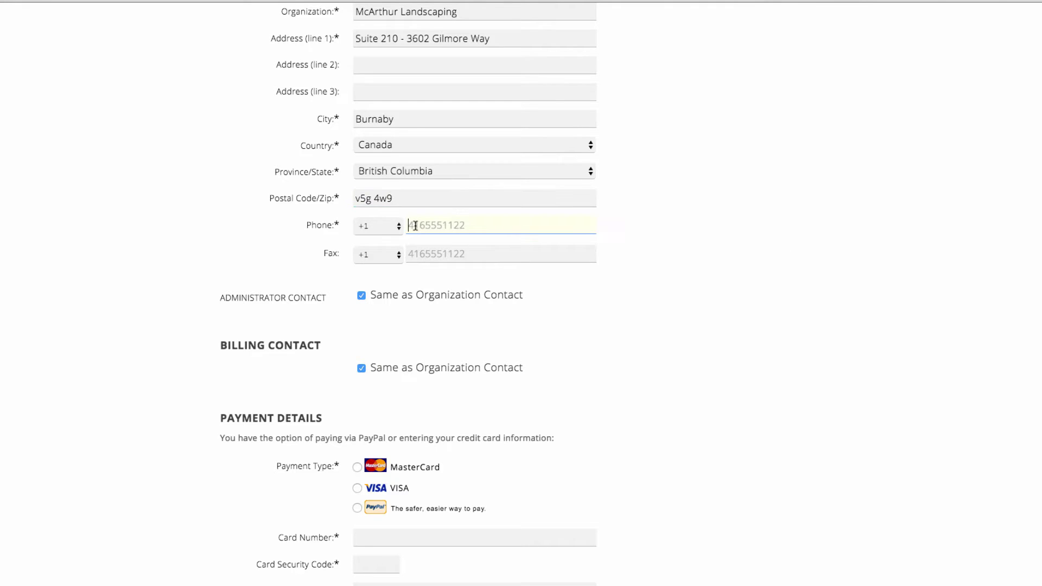
# Step: Pay by Visa with card number, security code, name on card and expiry, then submit the sign-up
pyautogui.scroll(-5, 356, 226)
pyautogui.click(358, 228)
pyautogui.click(381, 277)
pyautogui.write('4')
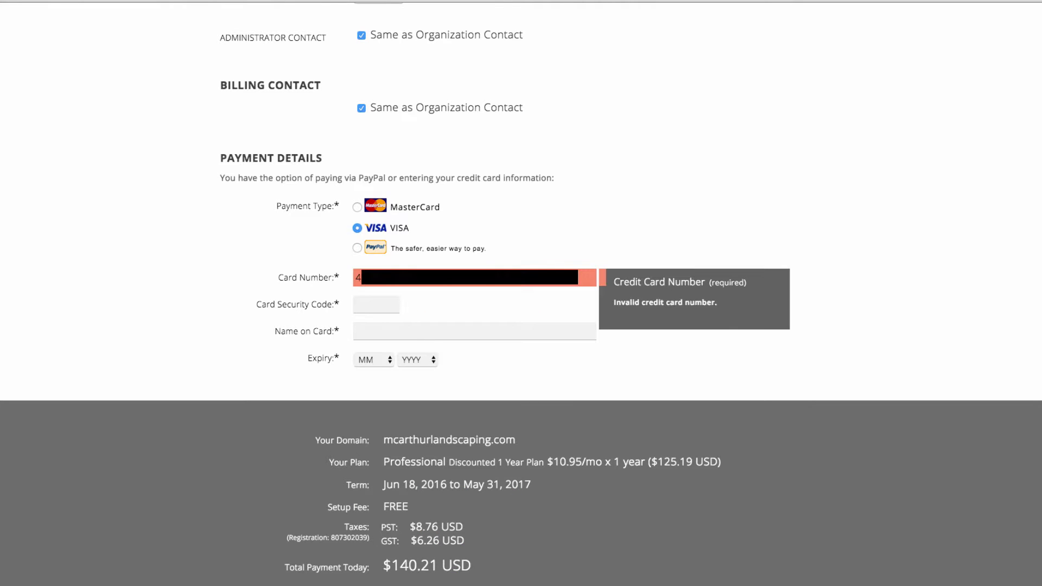
pyautogui.press('Tab')
pyautogui.write('123')
pyautogui.click(405, 329)
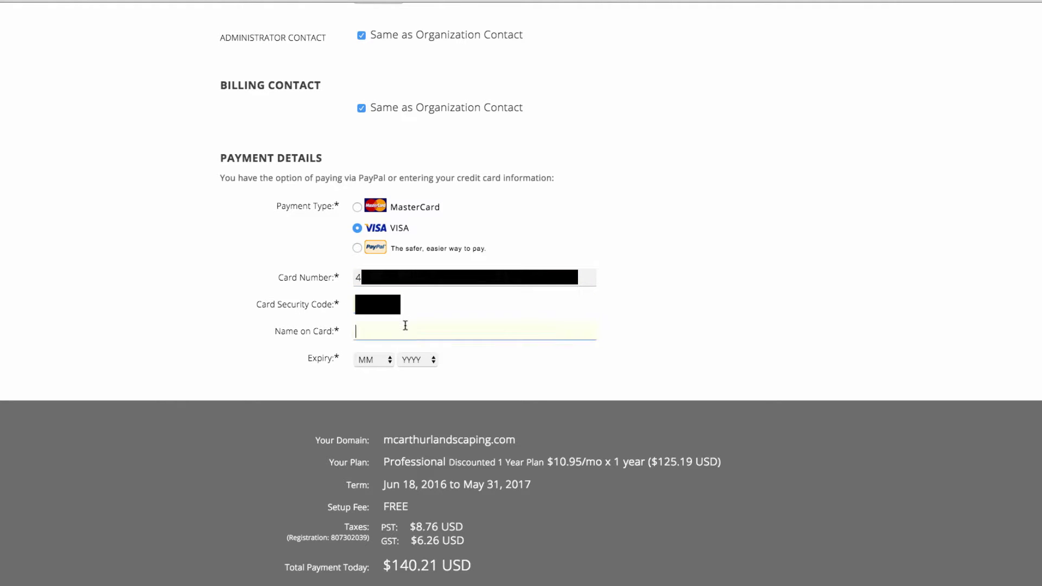
pyautogui.click(380, 361)
pyautogui.click(418, 359)
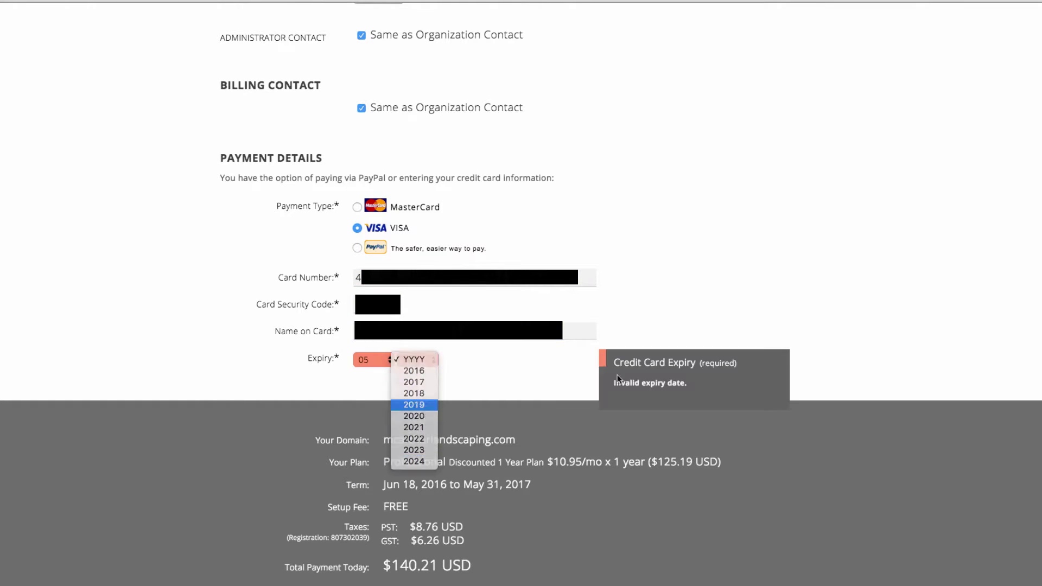
pyautogui.scroll(-10, 799, 360)
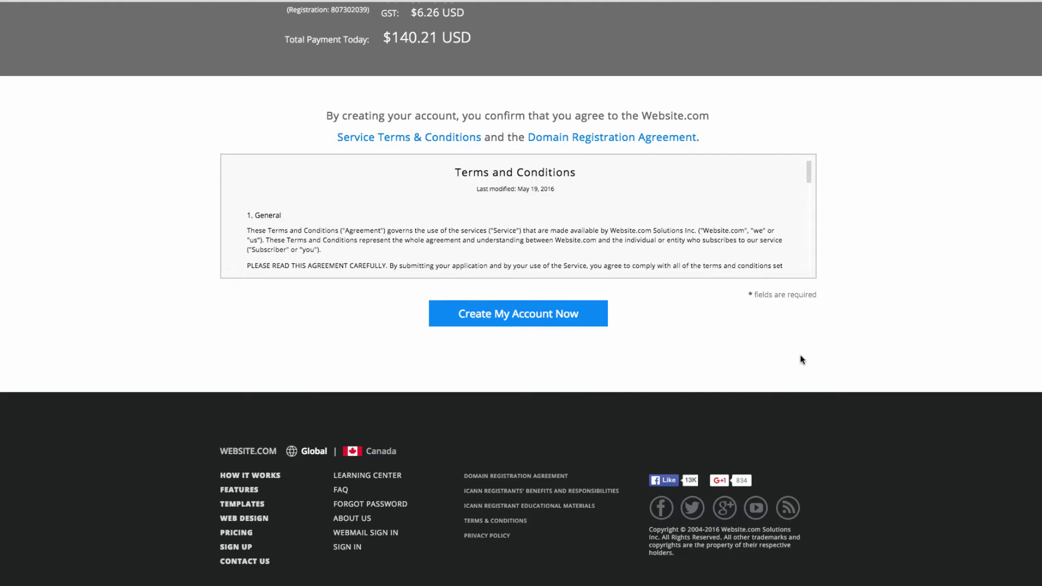
pyautogui.click(522, 320)
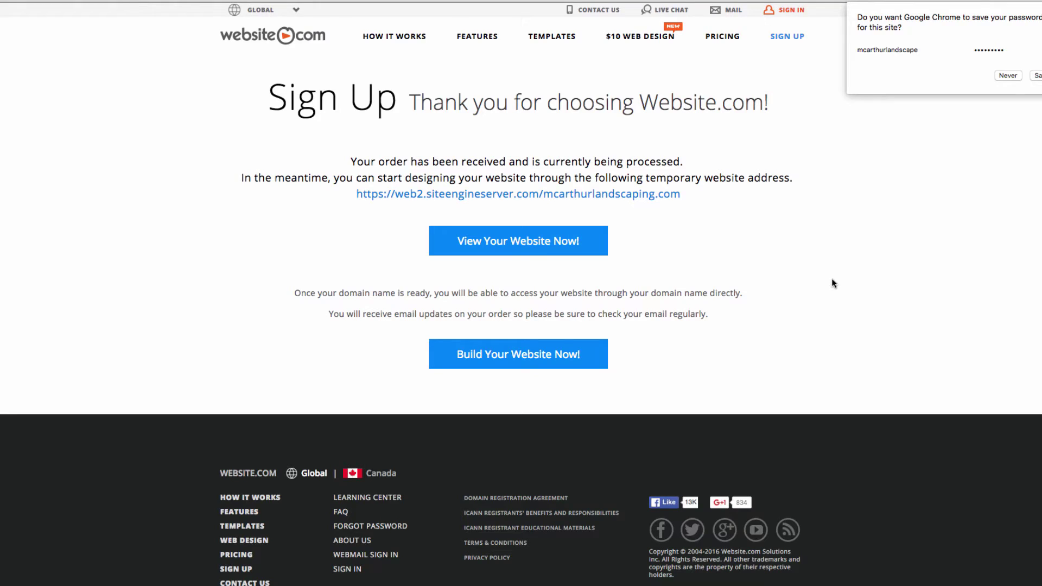
# Step: Dismiss the browser's save-password prompt and open the new site in the website editor
pyautogui.click(786, 242)
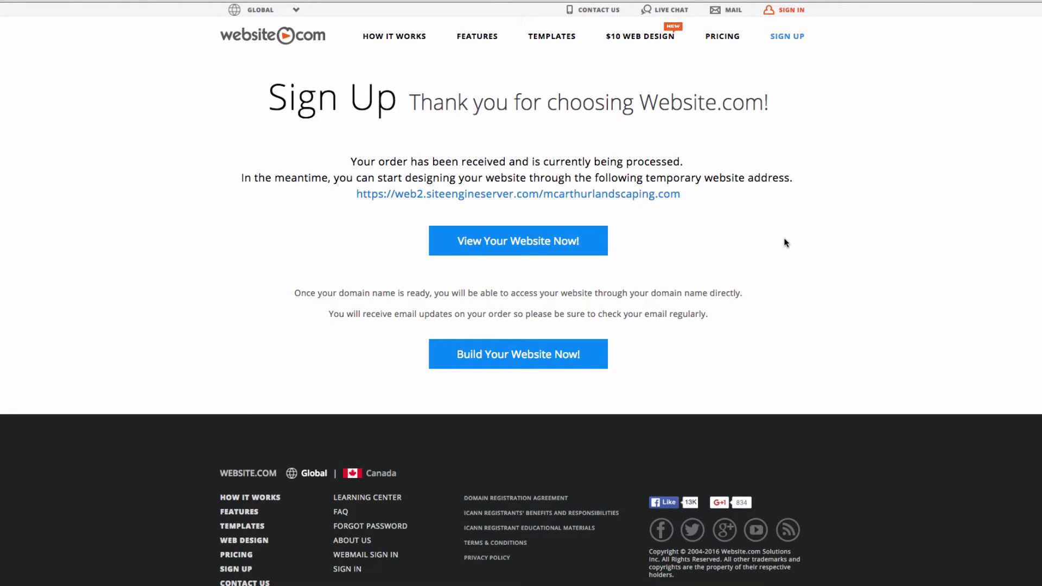
pyautogui.click(518, 356)
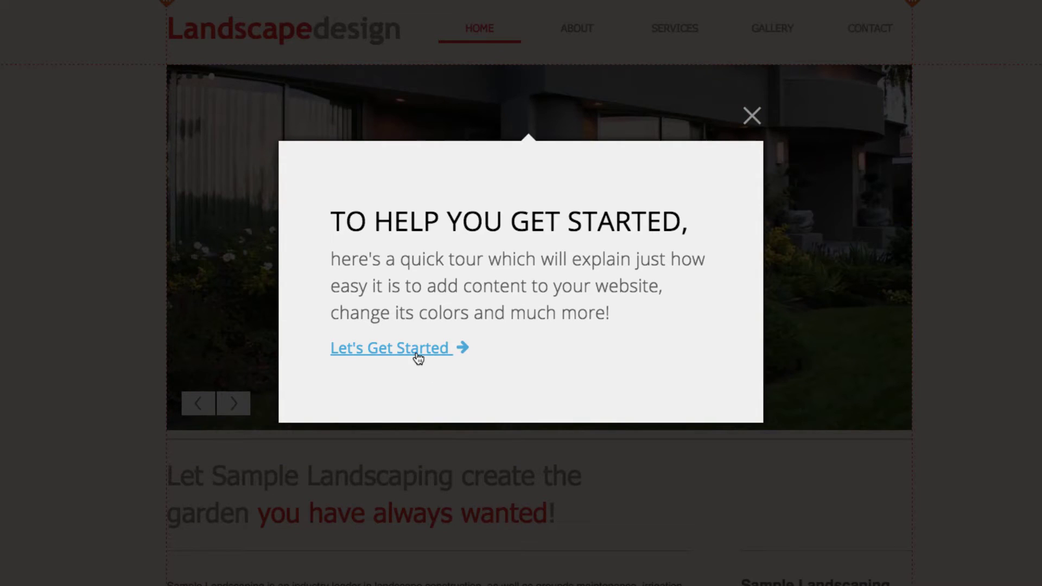
# Step: Step through every screen of the editor's quick tour and close it with DONE
pyautogui.click(417, 354)
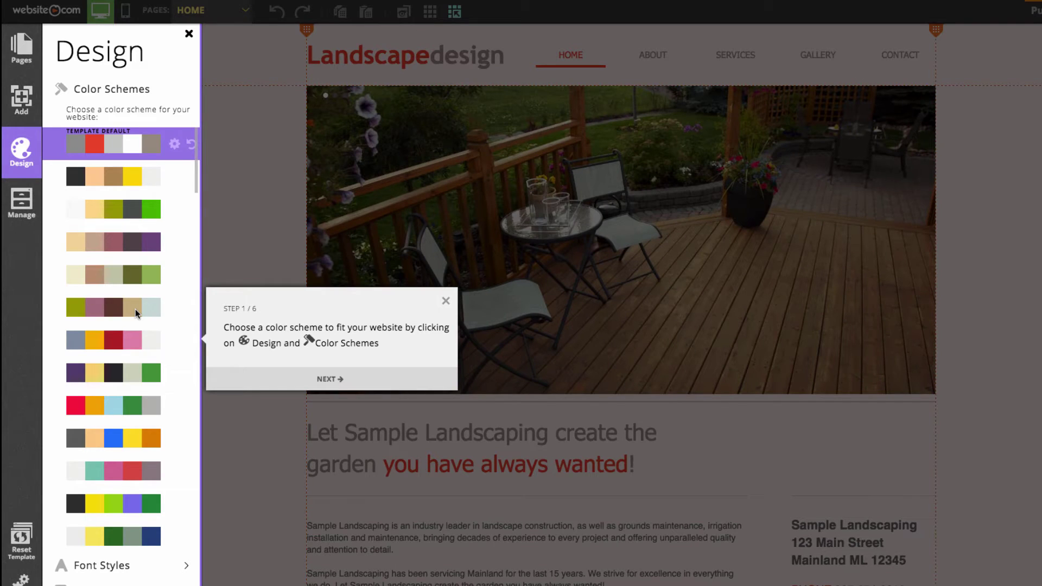
pyautogui.click(328, 379)
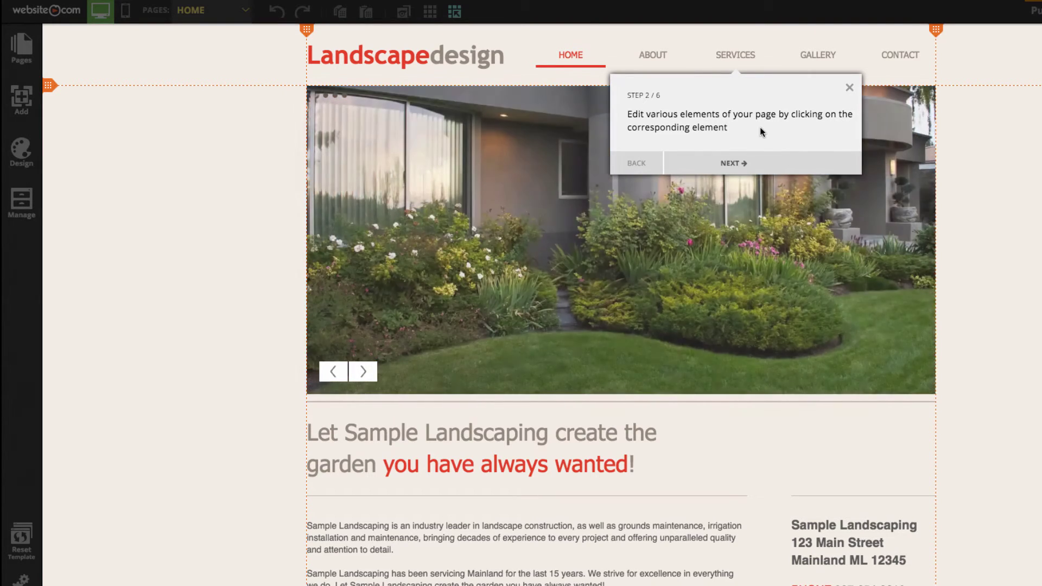
pyautogui.click(734, 163)
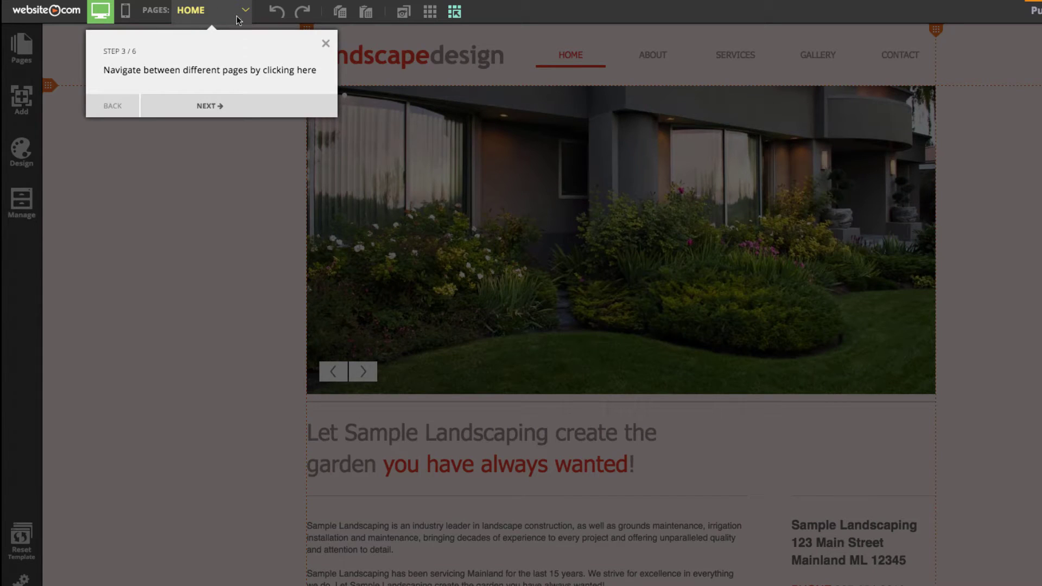
pyautogui.click(224, 106)
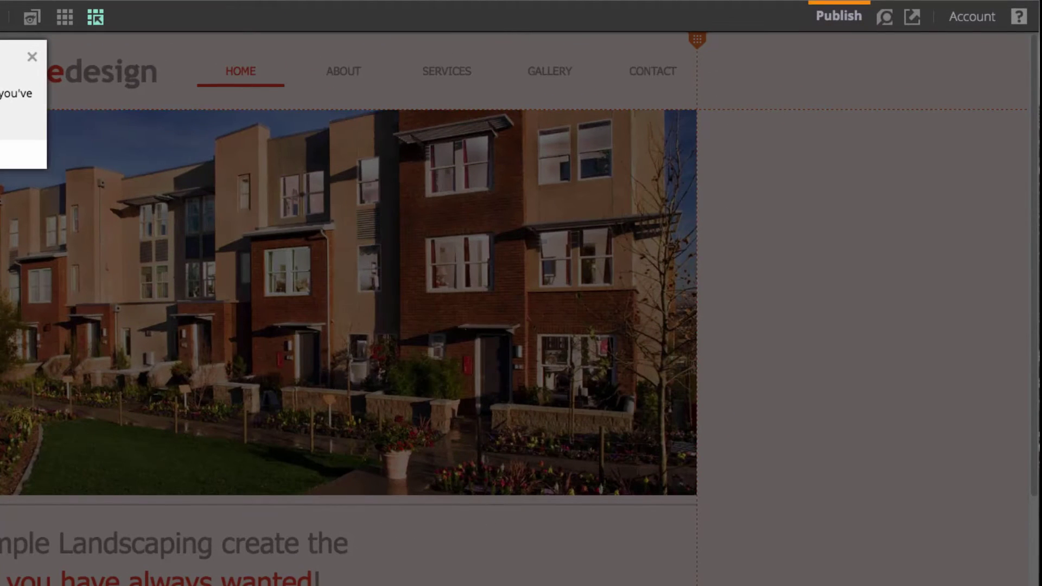
pyautogui.click(288, 121)
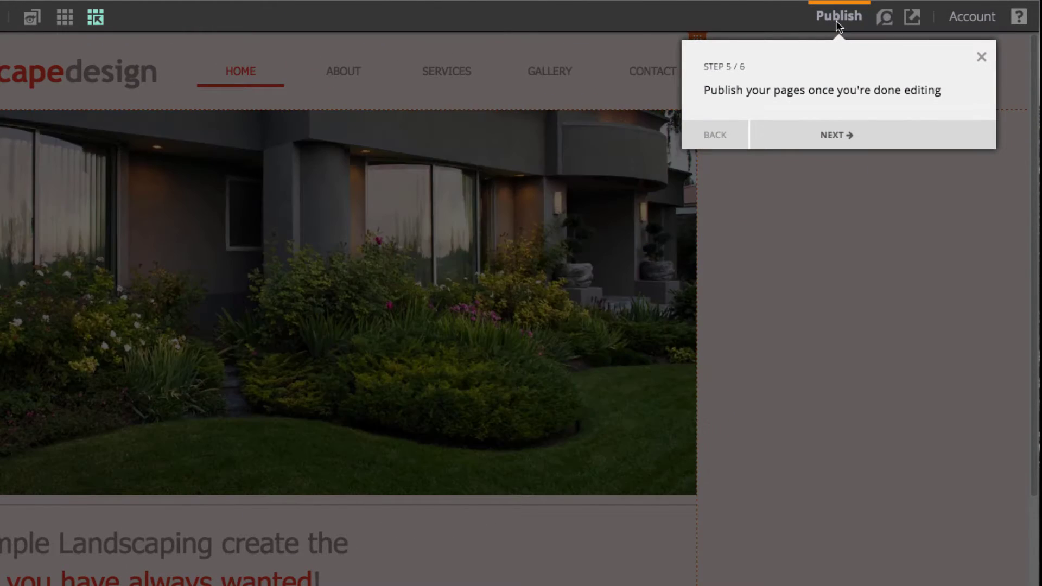
pyautogui.click(830, 136)
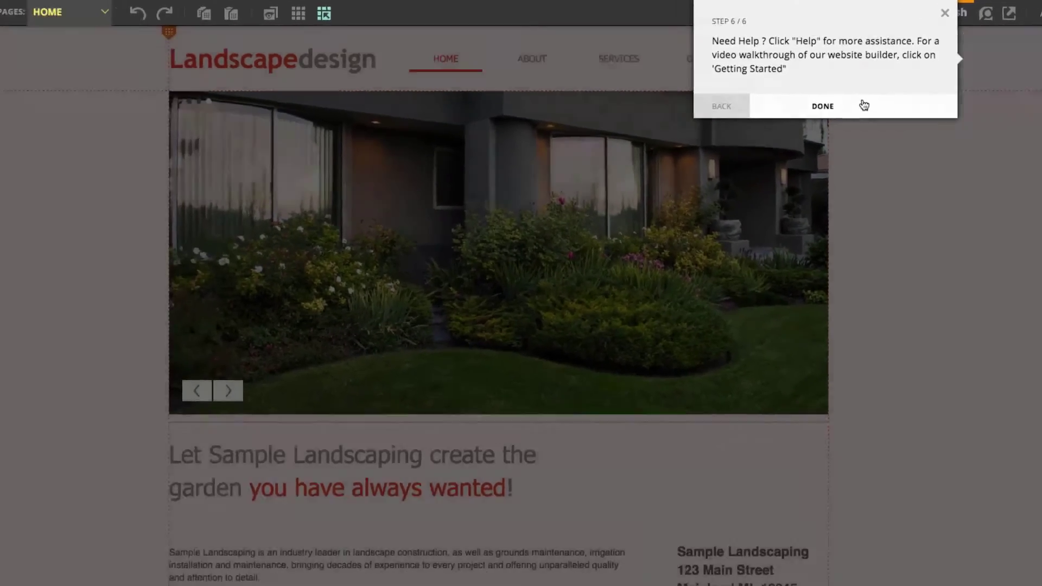
pyautogui.click(864, 105)
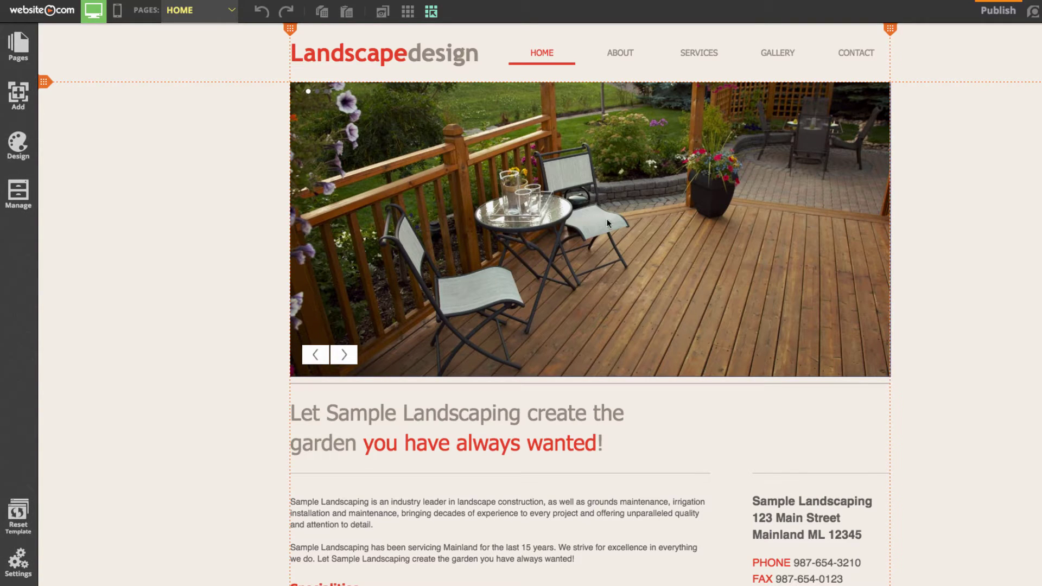
# Step: Delete the home page slideshow, confirm the removal, and bring up the list of elements to add
pyautogui.click(588, 229)
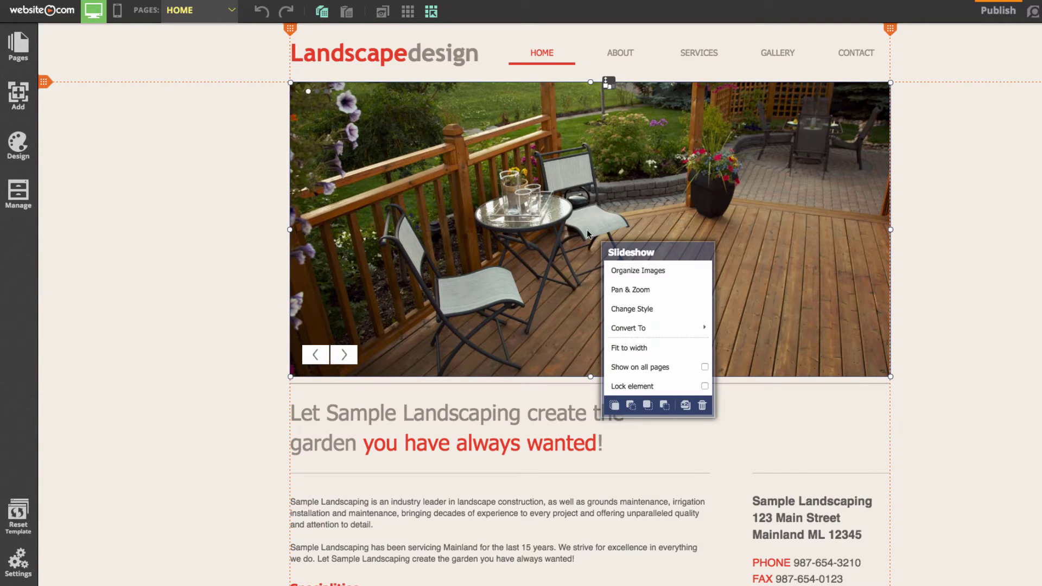
pyautogui.click(705, 414)
pyautogui.click(530, 330)
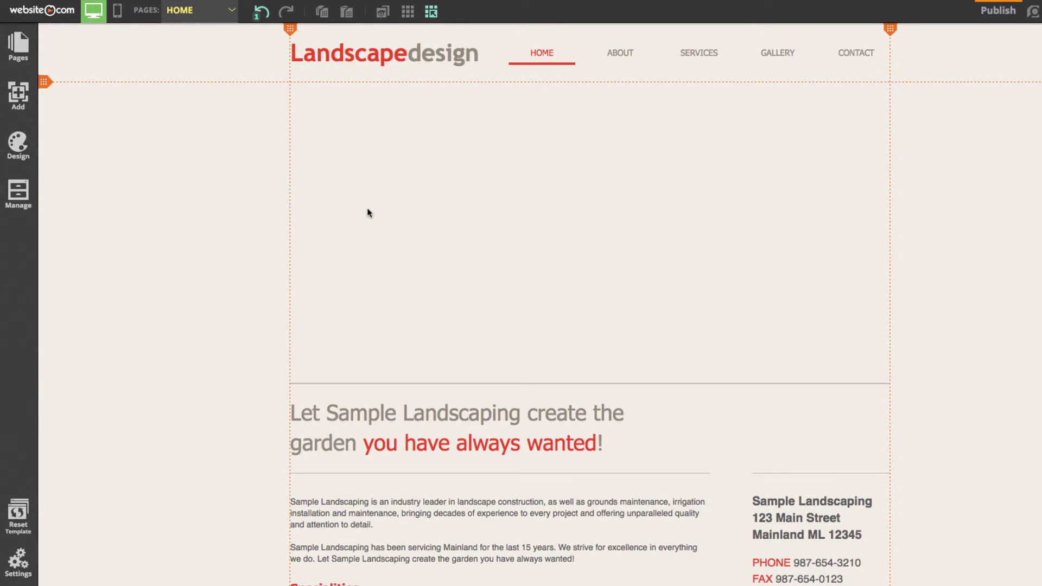
pyautogui.click(24, 98)
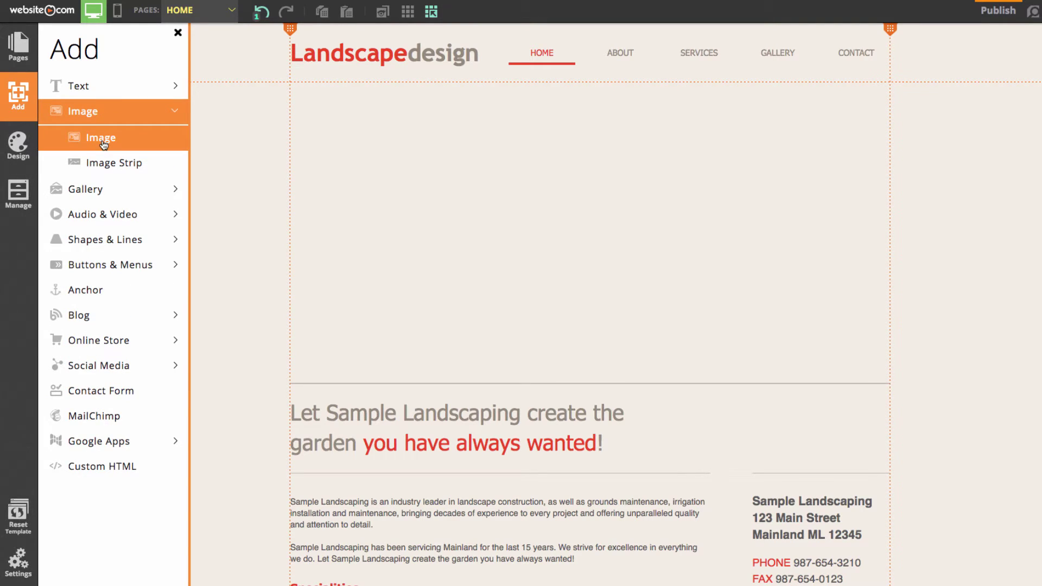
# Step: Insert the curved stone-path photo from Exterior Design stock images and stretch it to 1000 x 475
pyautogui.click(102, 141)
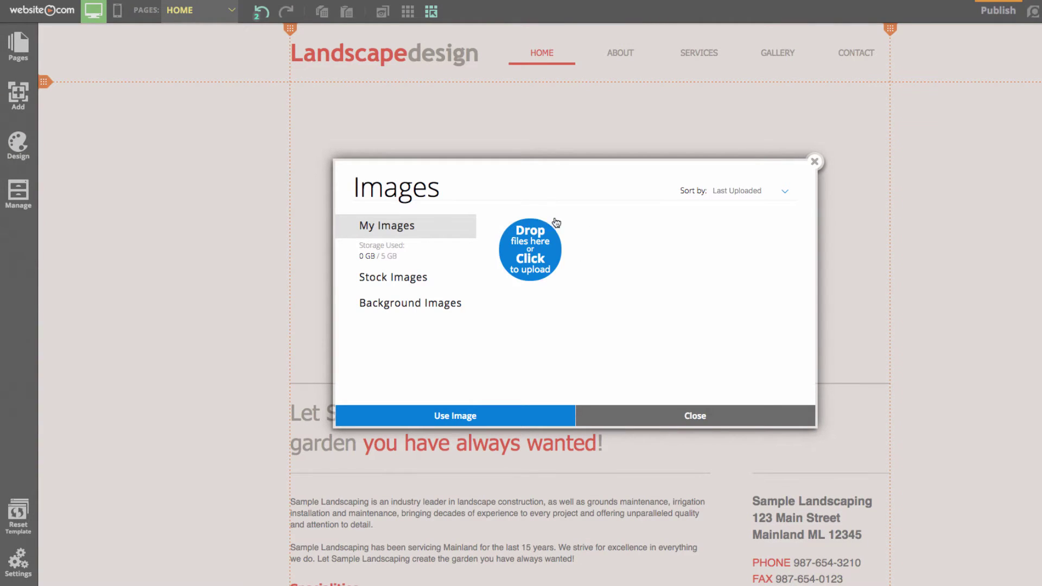
pyautogui.click(396, 279)
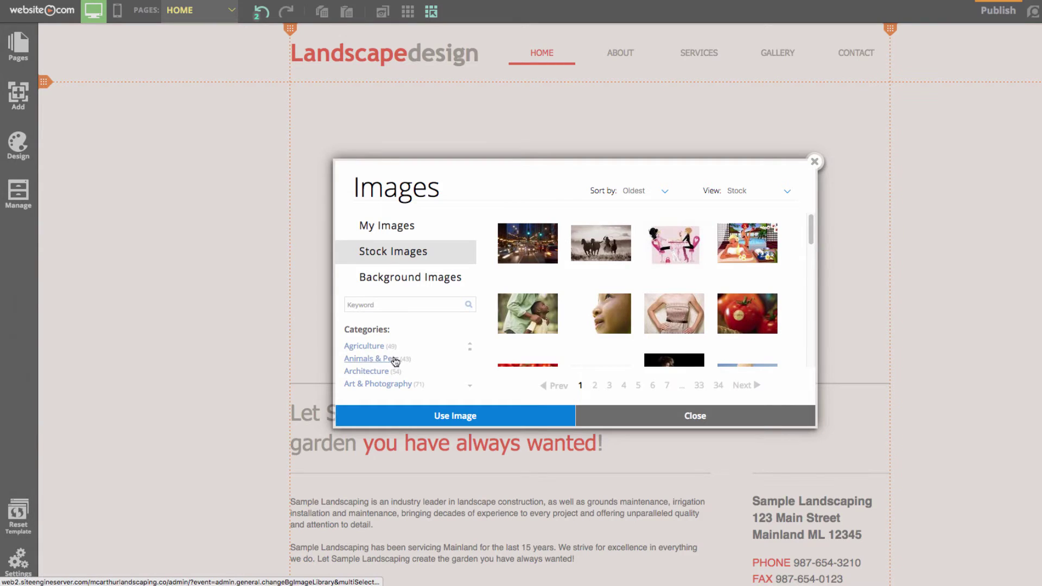
pyautogui.scroll(-4, 395, 362)
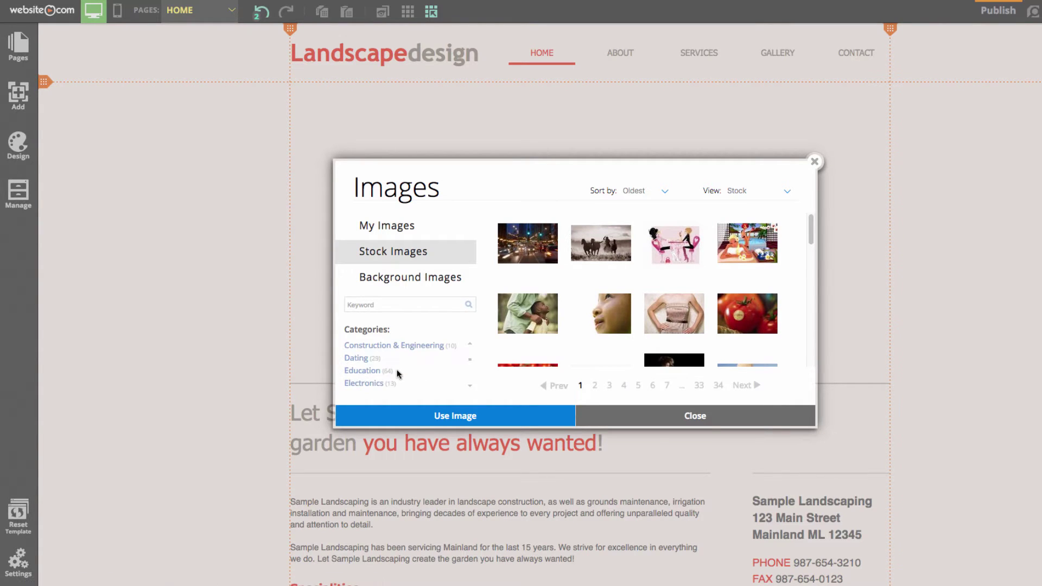
pyautogui.scroll(-3, 395, 367)
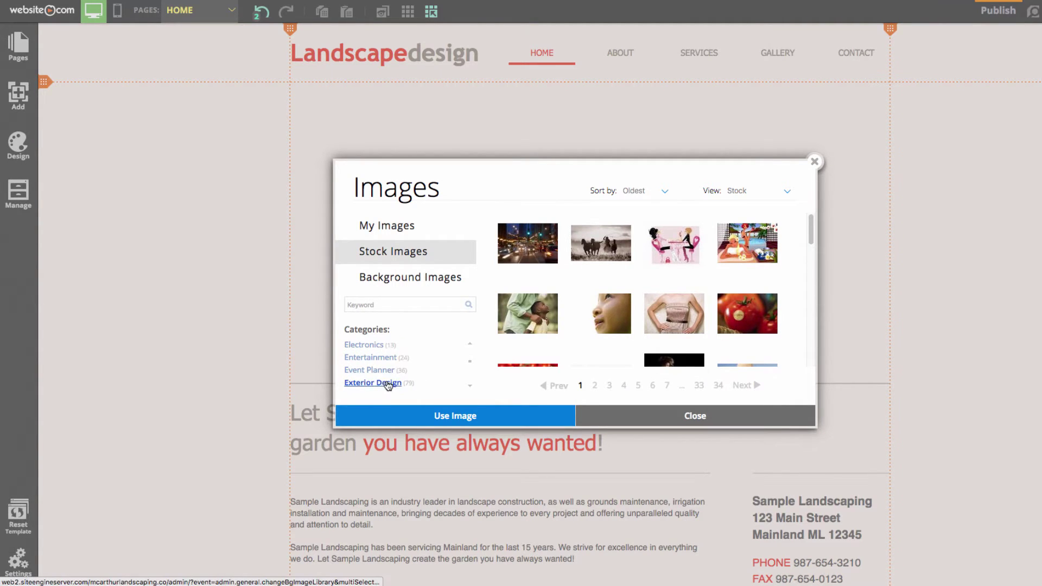
pyautogui.click(383, 384)
pyautogui.scroll(-2, 701, 301)
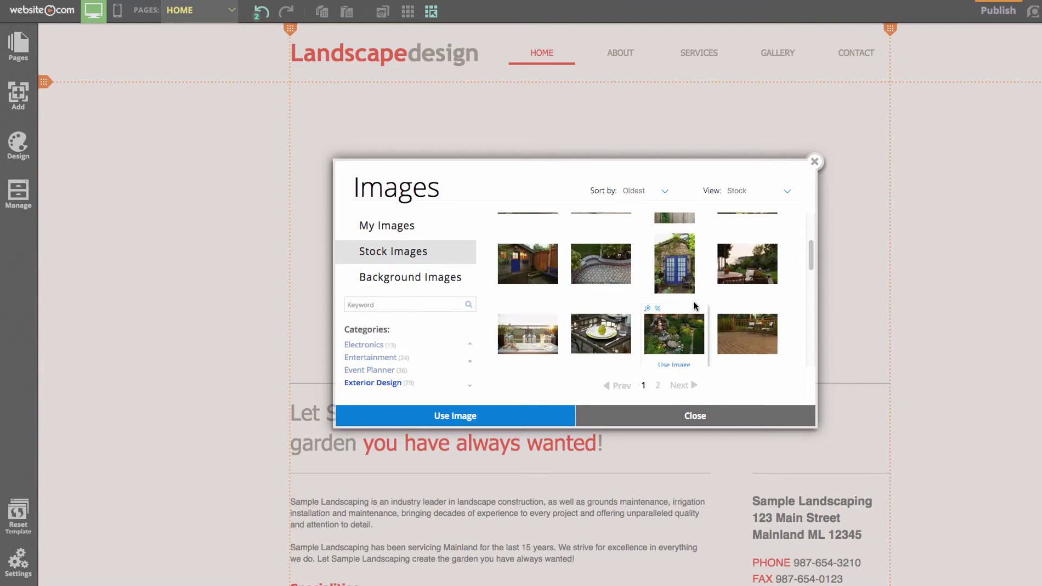
pyautogui.doubleClick(610, 268)
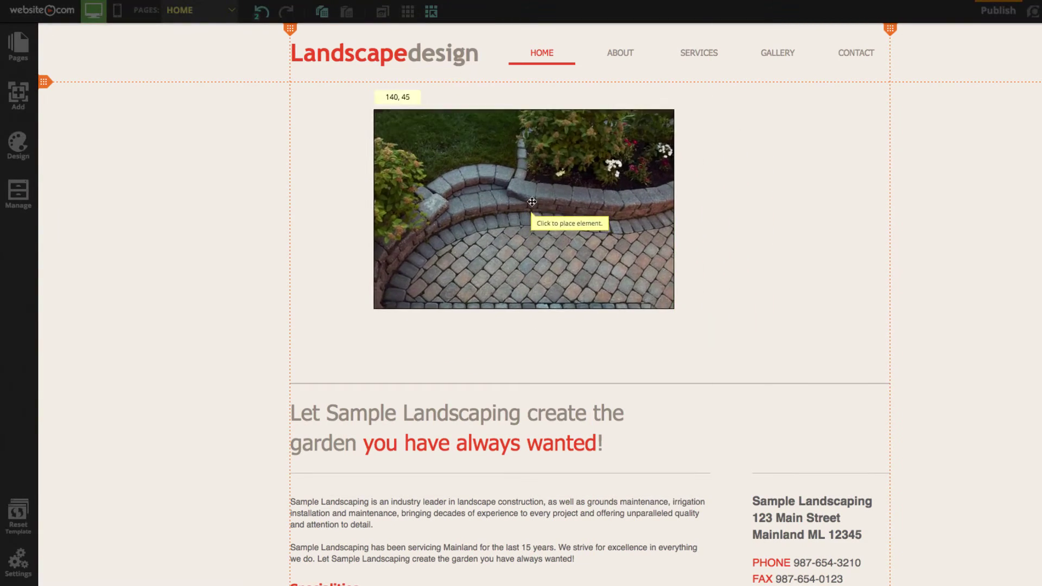
pyautogui.click(441, 185)
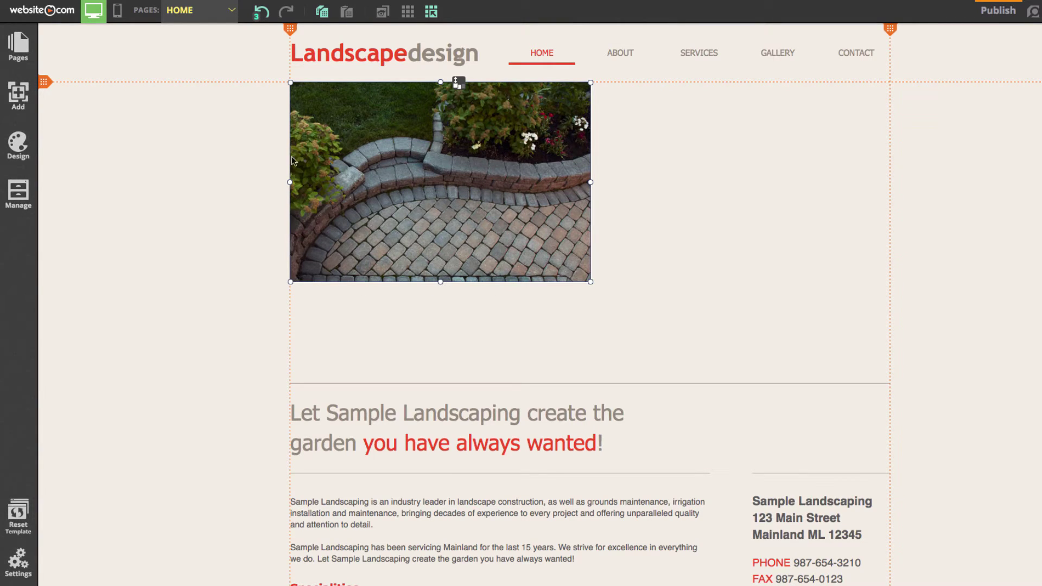
pyautogui.moveTo(591, 282); pyautogui.dragTo(889, 374)
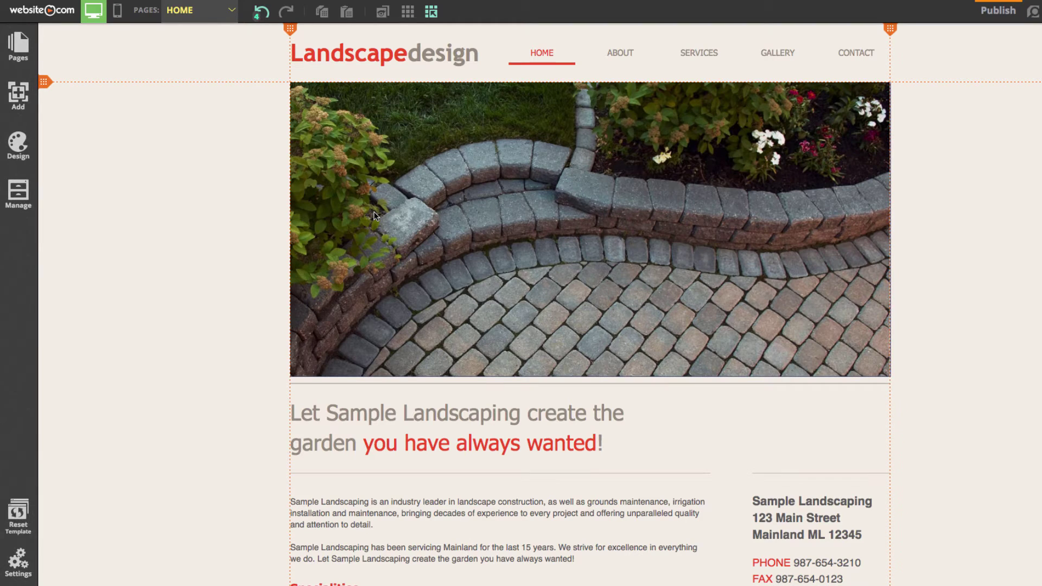
pyautogui.click(21, 50)
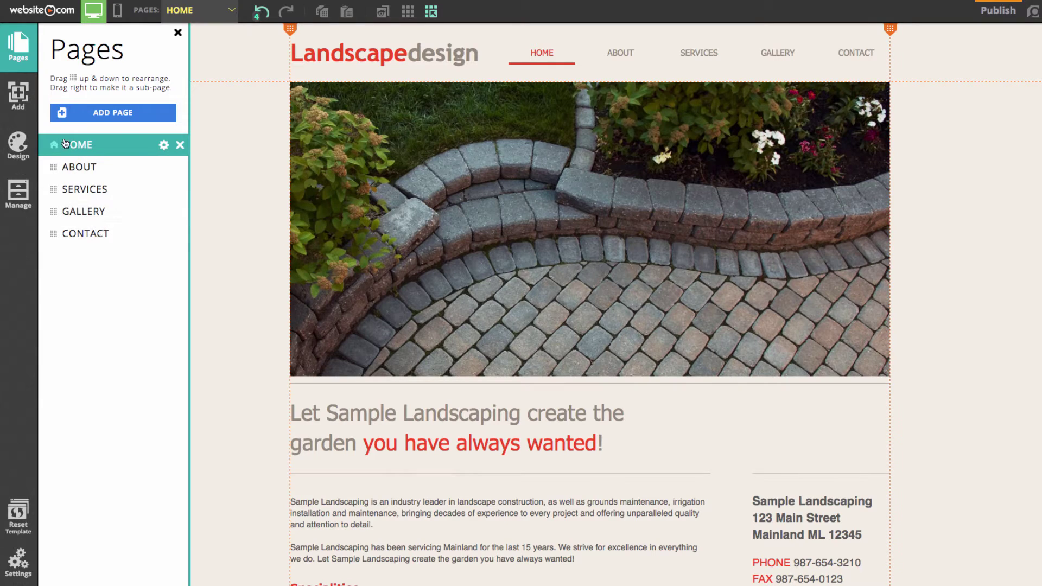
pyautogui.click(18, 95)
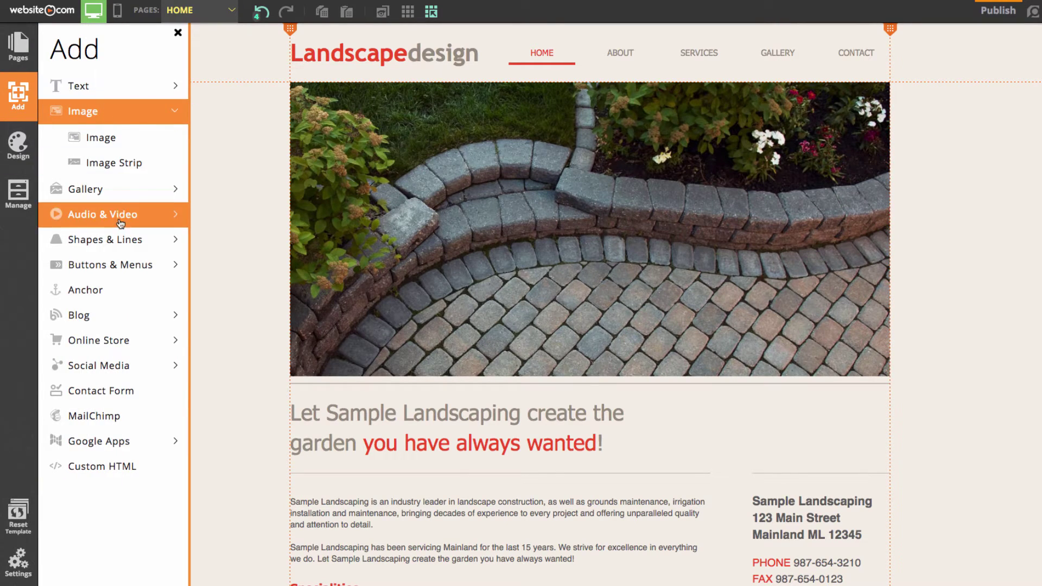
pyautogui.click(98, 112)
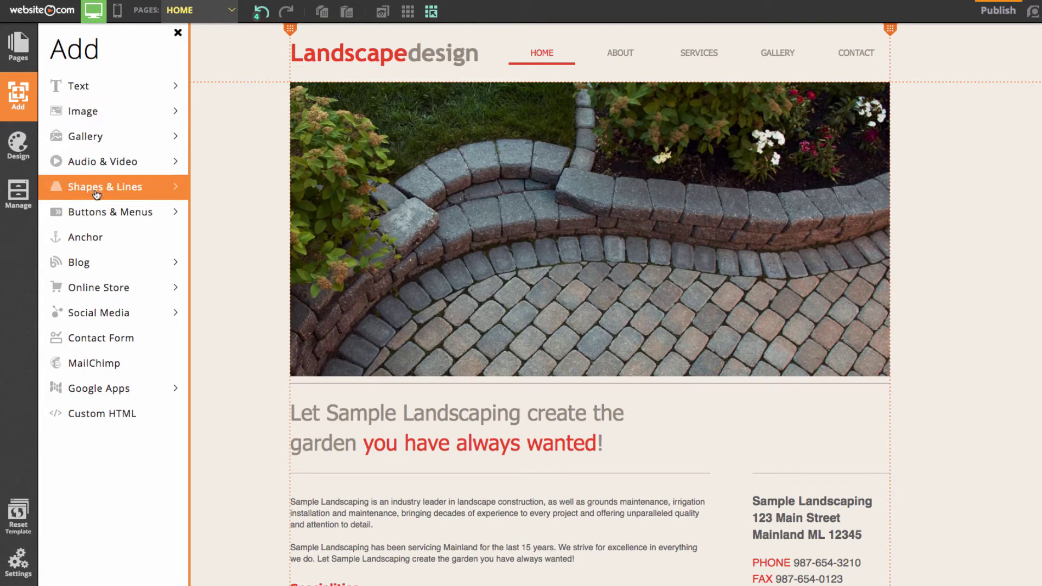
pyautogui.click(18, 143)
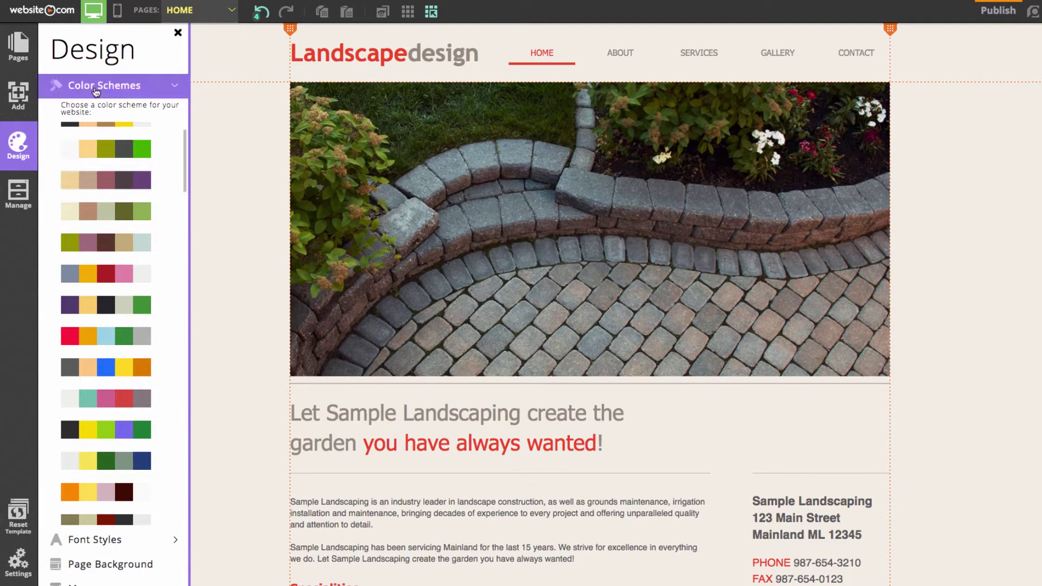
pyautogui.scroll(2, 106, 139)
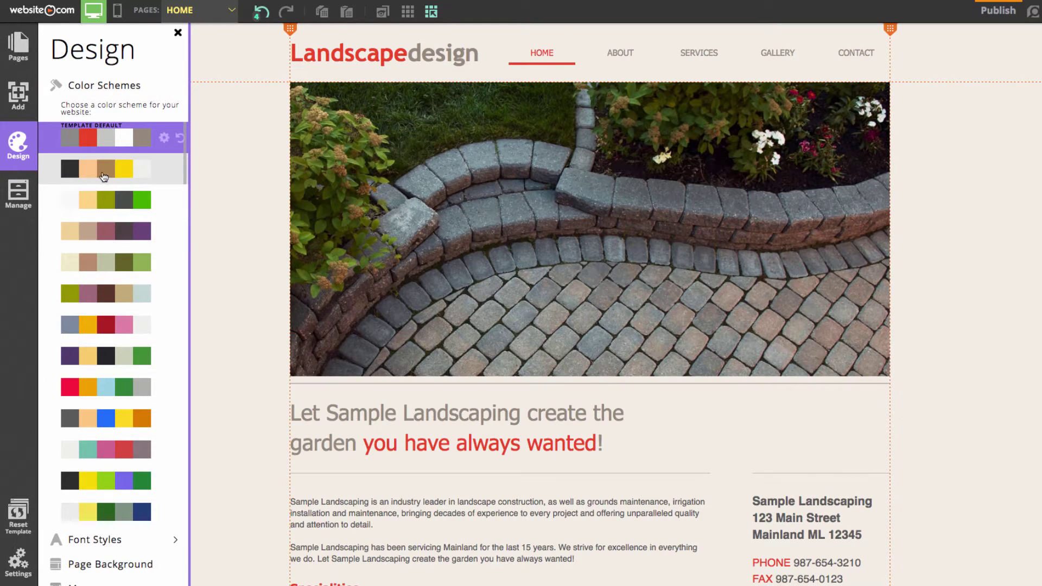
pyautogui.click(126, 173)
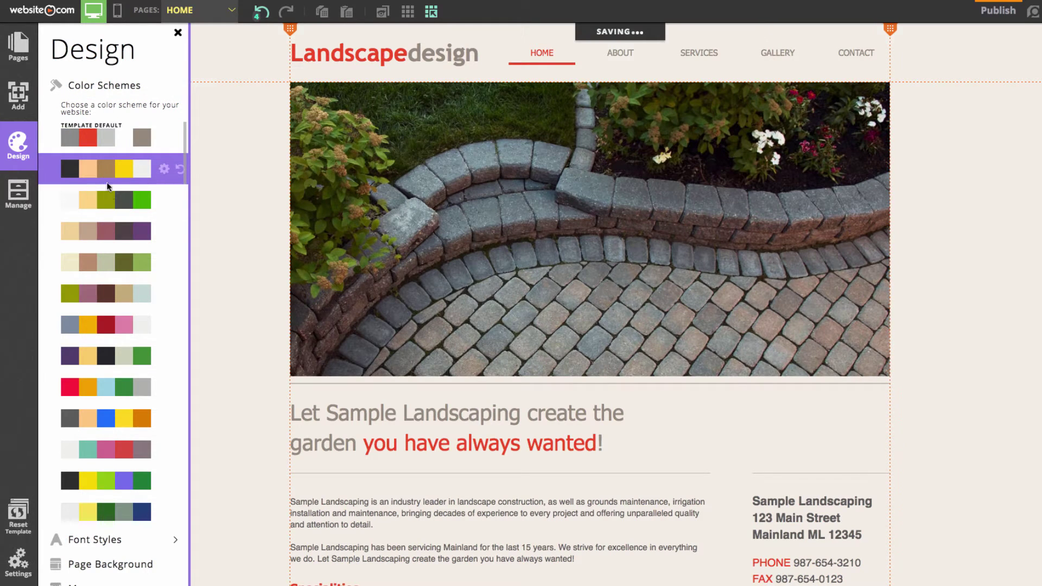
pyautogui.click(120, 265)
pyautogui.click(117, 314)
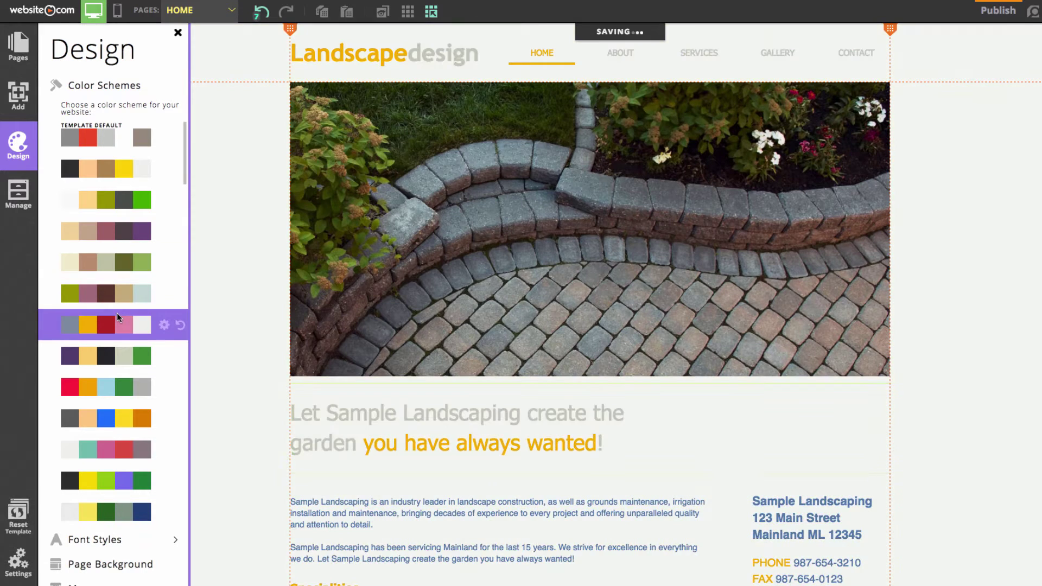
pyautogui.click(112, 394)
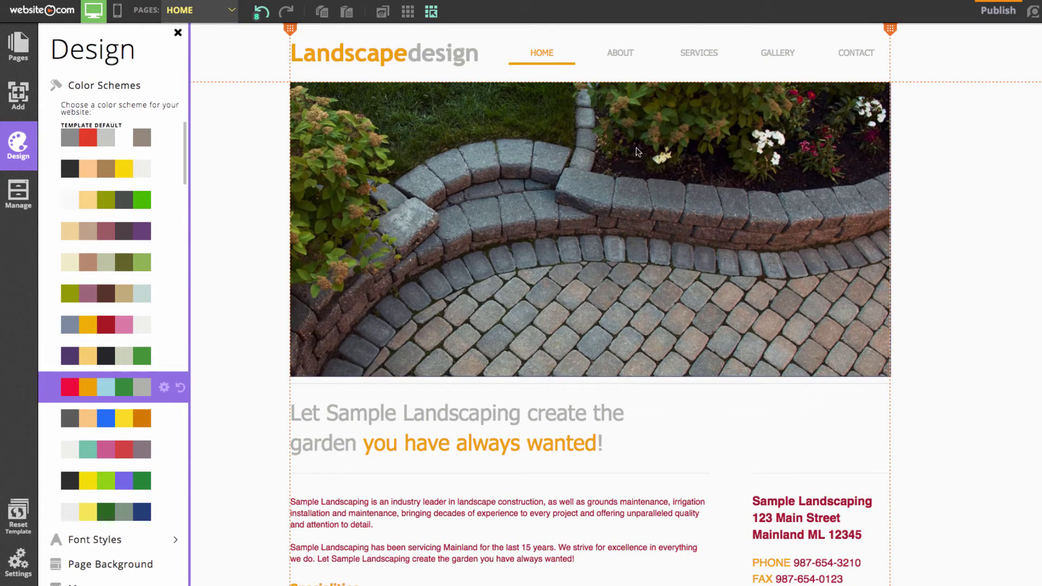
pyautogui.click(104, 424)
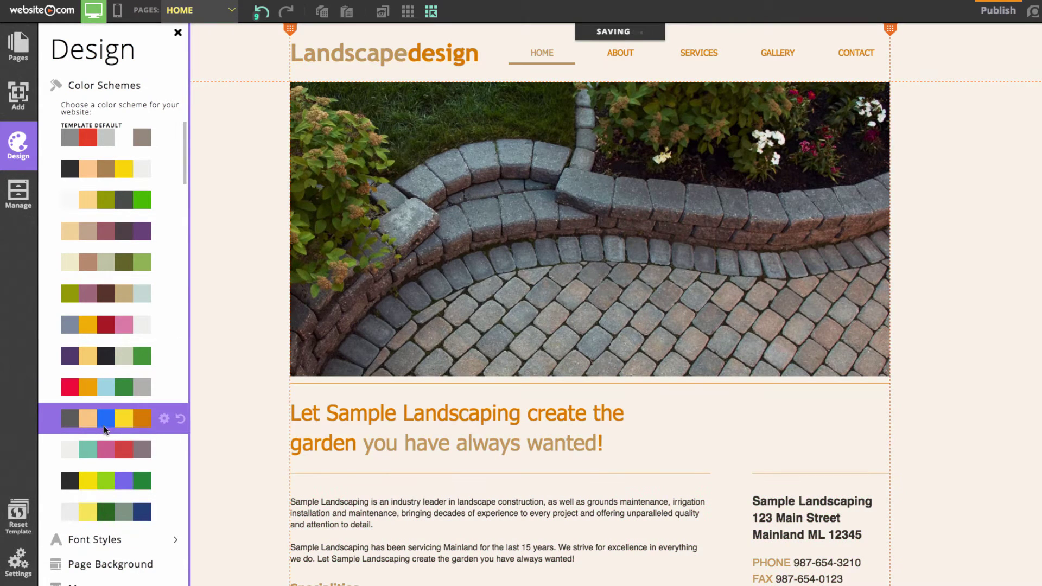
pyautogui.click(100, 138)
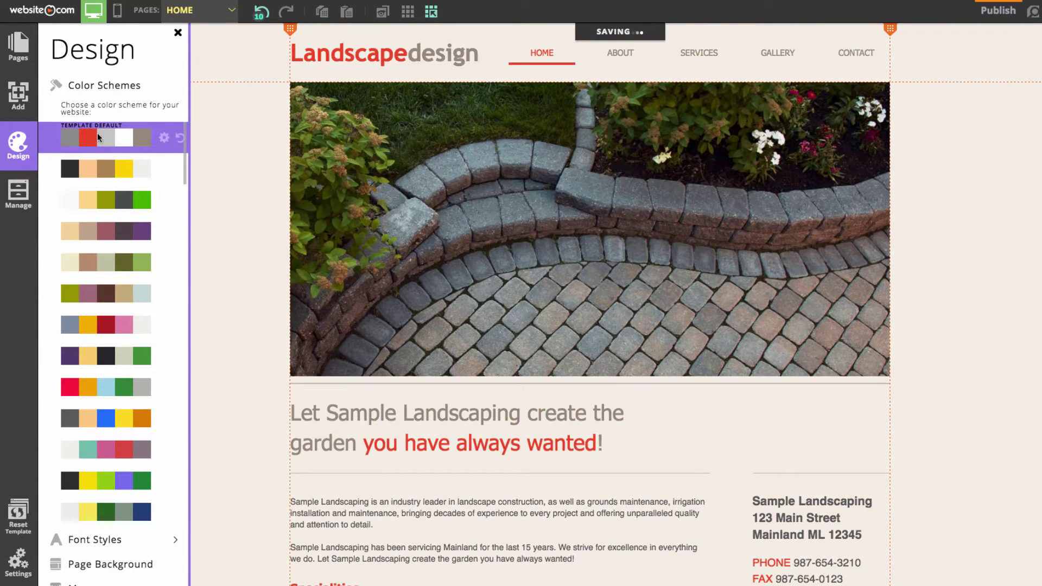
pyautogui.click(109, 91)
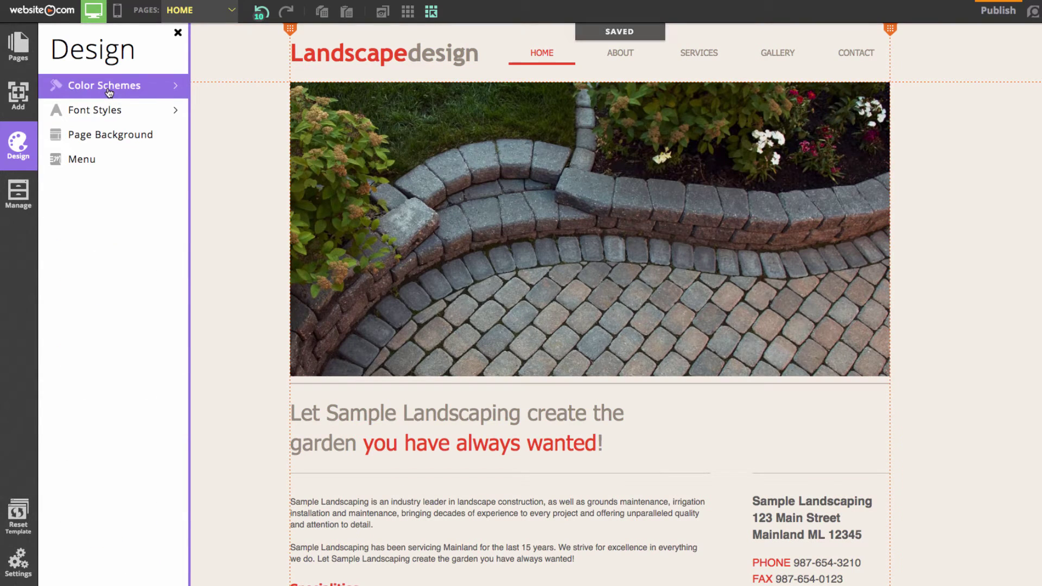
pyautogui.click(177, 33)
pyautogui.click(206, 14)
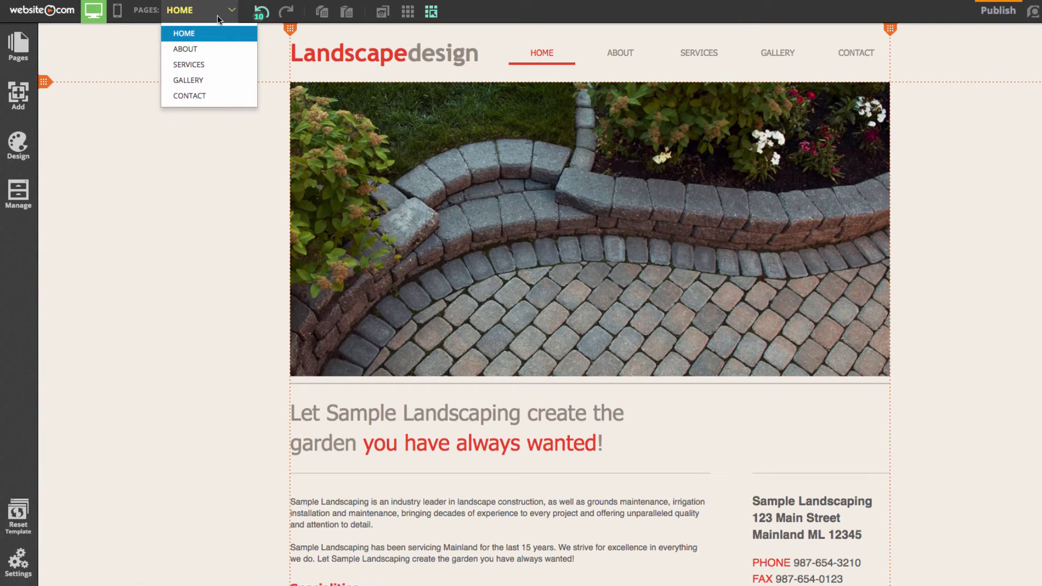
# Step: Close the page list and open the logo title for text editing, dismissing the publish reminder
pyautogui.click(217, 16)
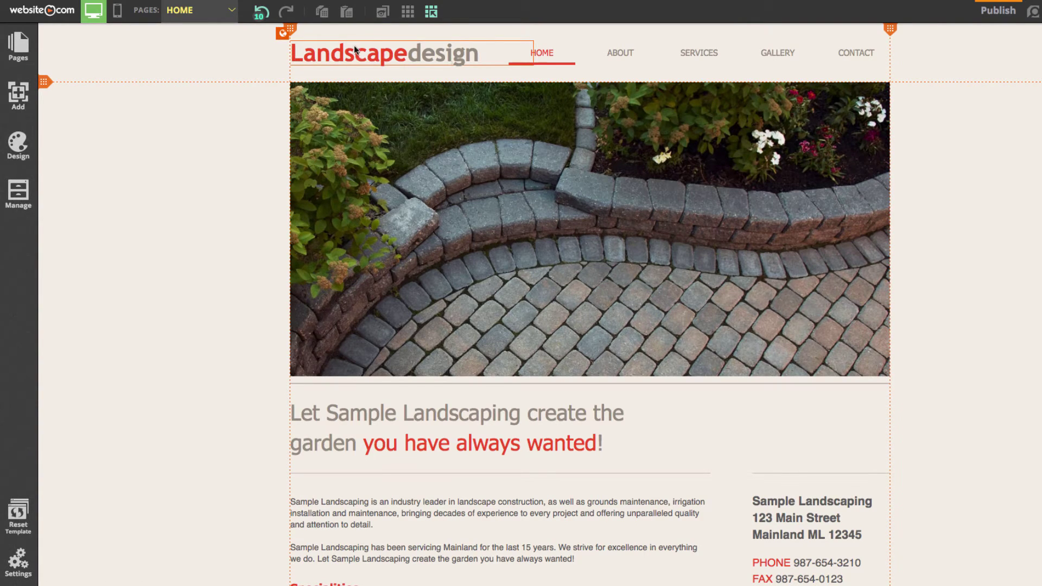
pyautogui.click(423, 58)
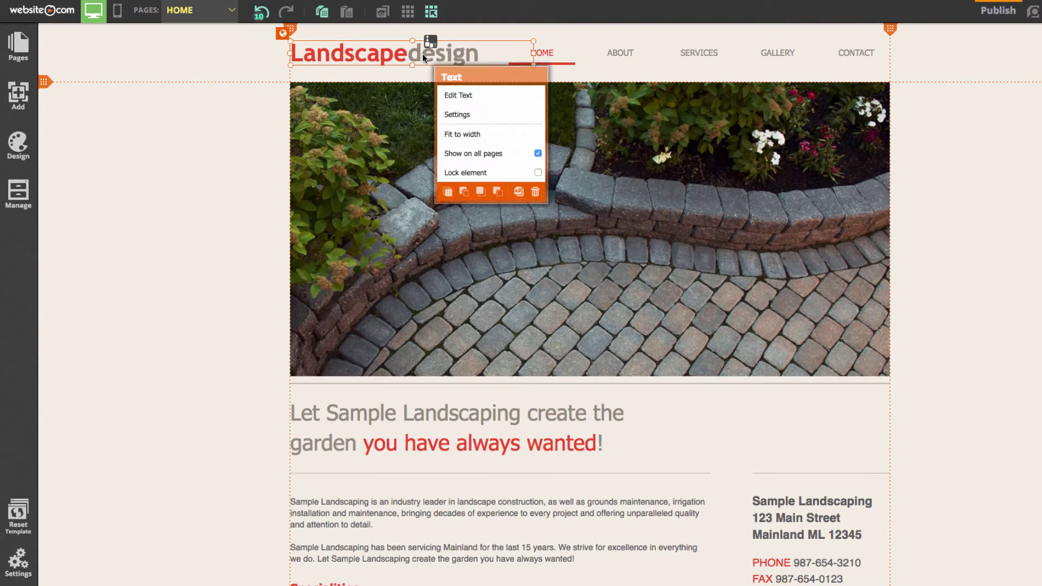
pyautogui.click(381, 54)
pyautogui.click(381, 55)
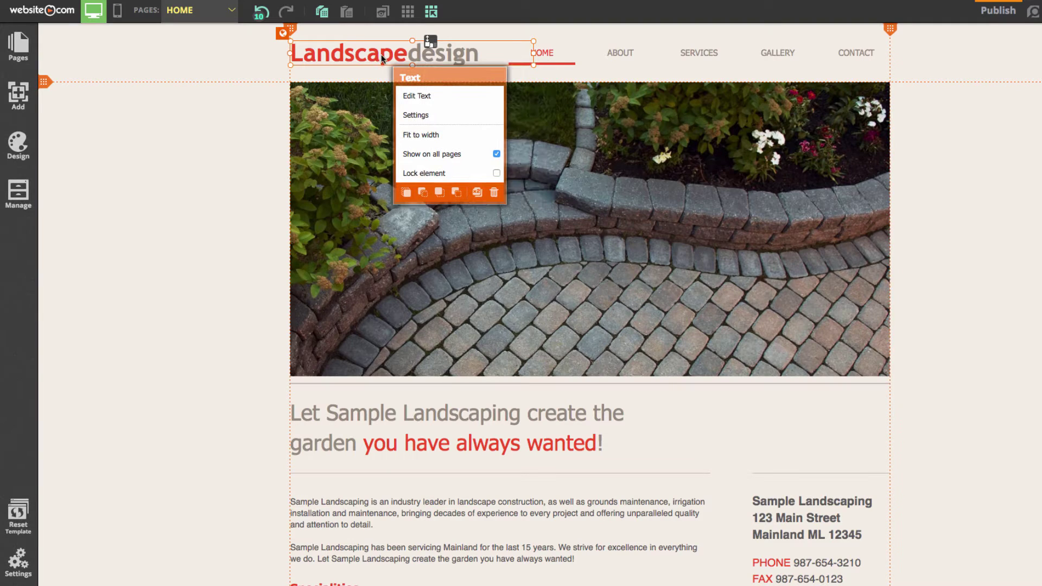
pyautogui.click(439, 101)
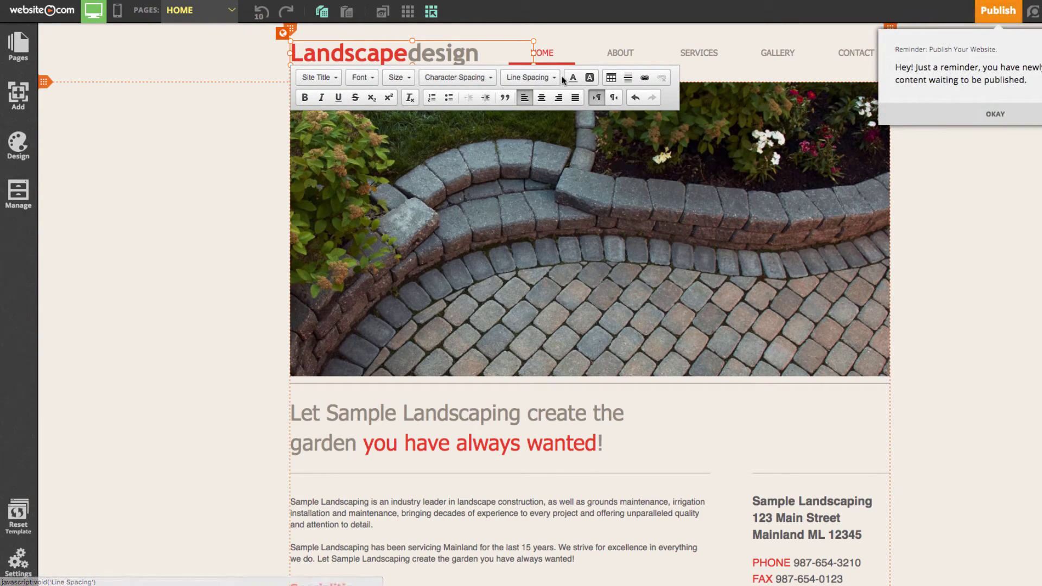
pyautogui.click(962, 115)
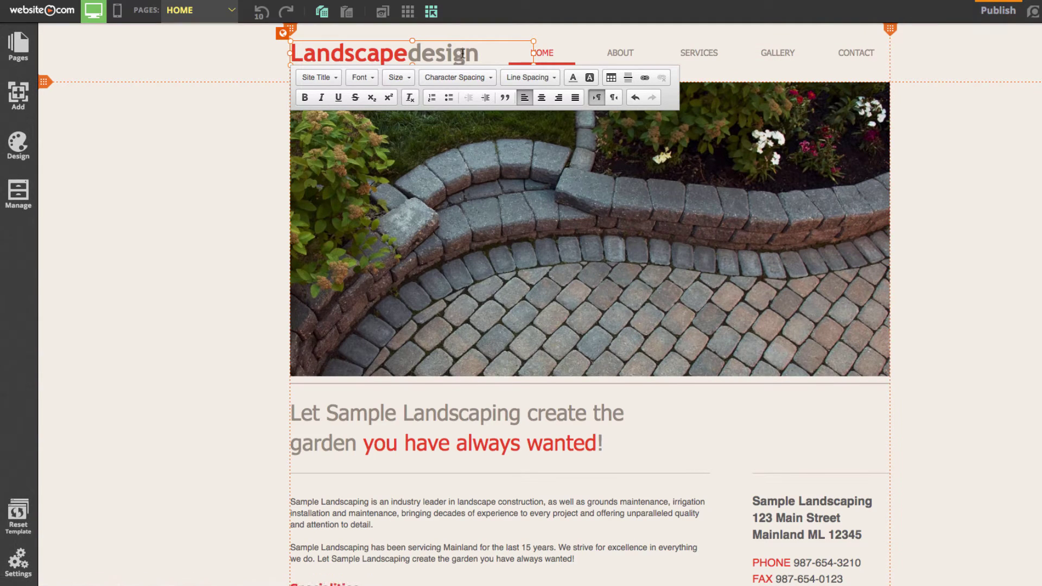
# Step: Replace the title's 'Landscape design' text with 'McArthurLandscaping'
pyautogui.moveTo(409, 54); pyautogui.dragTo(265, 61)
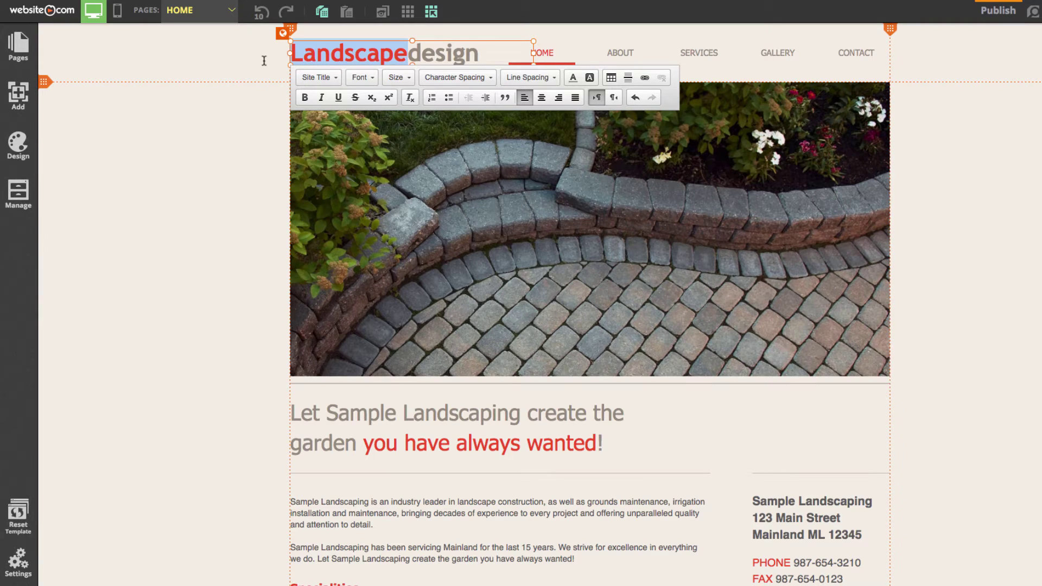
pyautogui.write('McArthur')
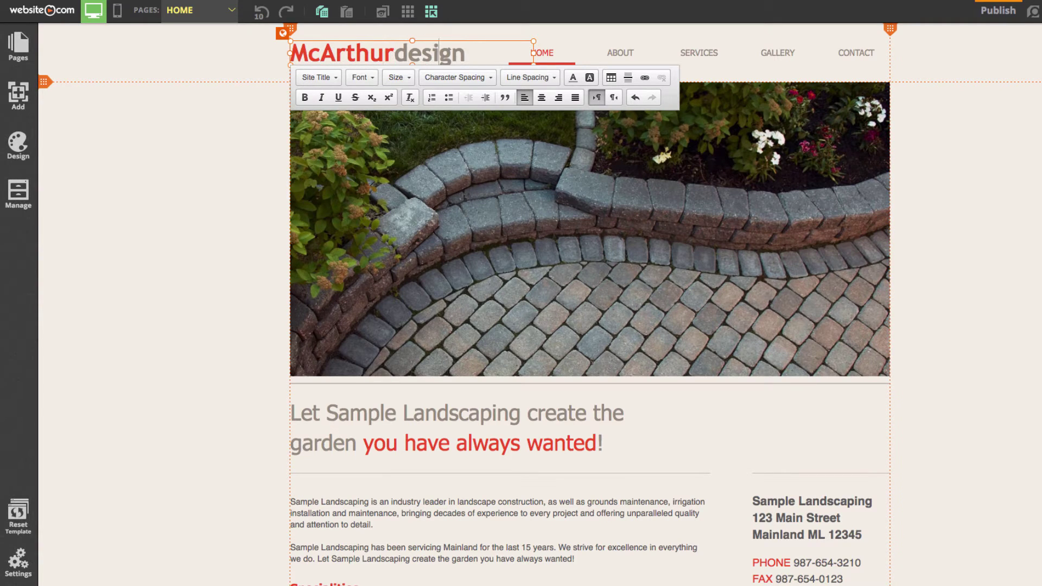
pyautogui.press('Delete')
pyautogui.press('Delete')
pyautogui.press('Delete')
pyautogui.press('Delete')
pyautogui.press('Delete')
pyautogui.press('Delete')
pyautogui.write('Landscapi')
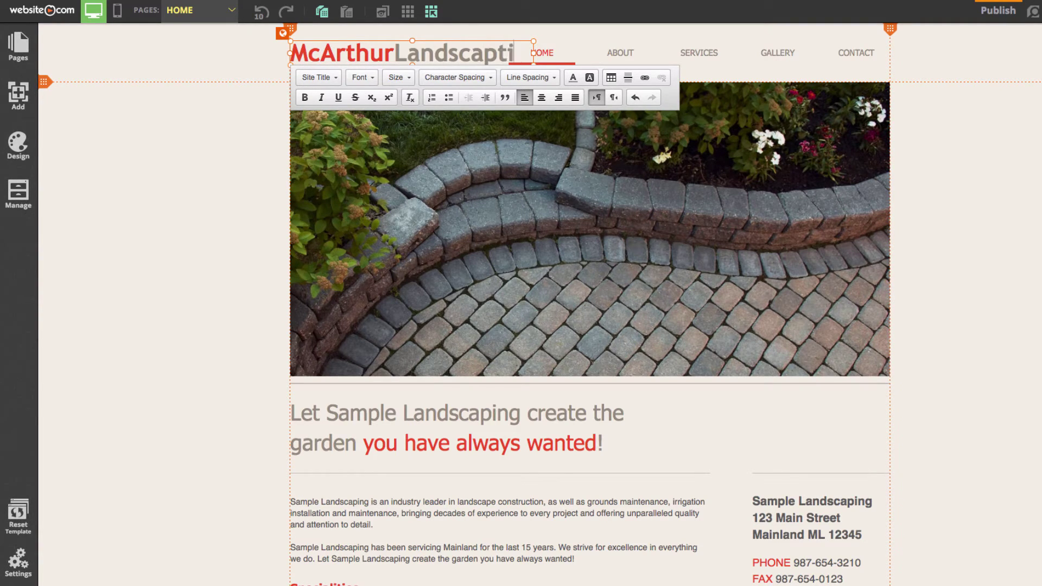
pyautogui.press('BackSpace')
pyautogui.press('BackSpace')
pyautogui.write('ing')
# Step: Select the whole McArthurLandscaping title, set its font size to 26, and leave the editor
pyautogui.moveTo(293, 51); pyautogui.dragTo(534, 62)
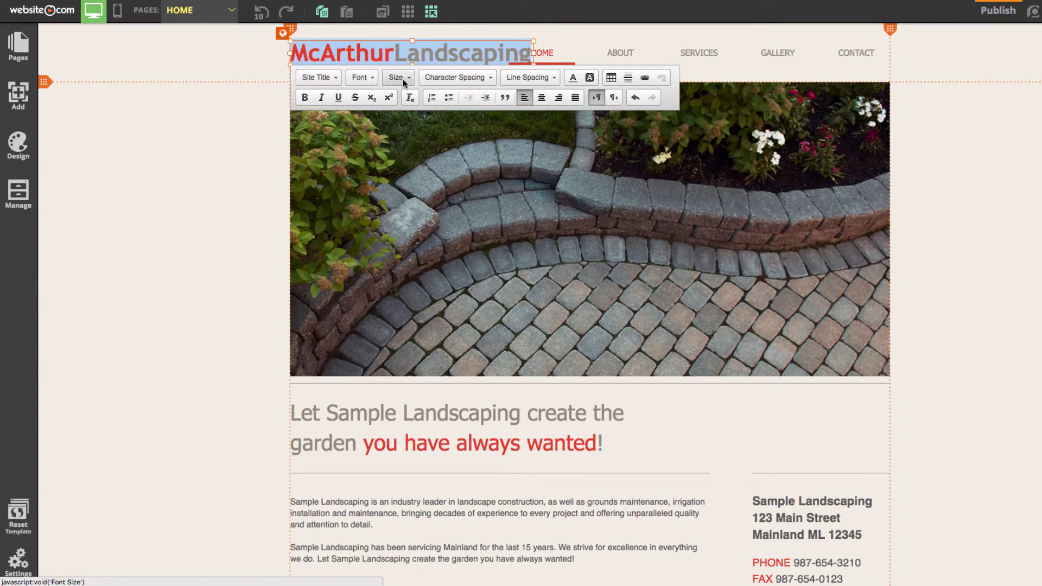
pyautogui.click(409, 77)
pyautogui.scroll(-1, 411, 163)
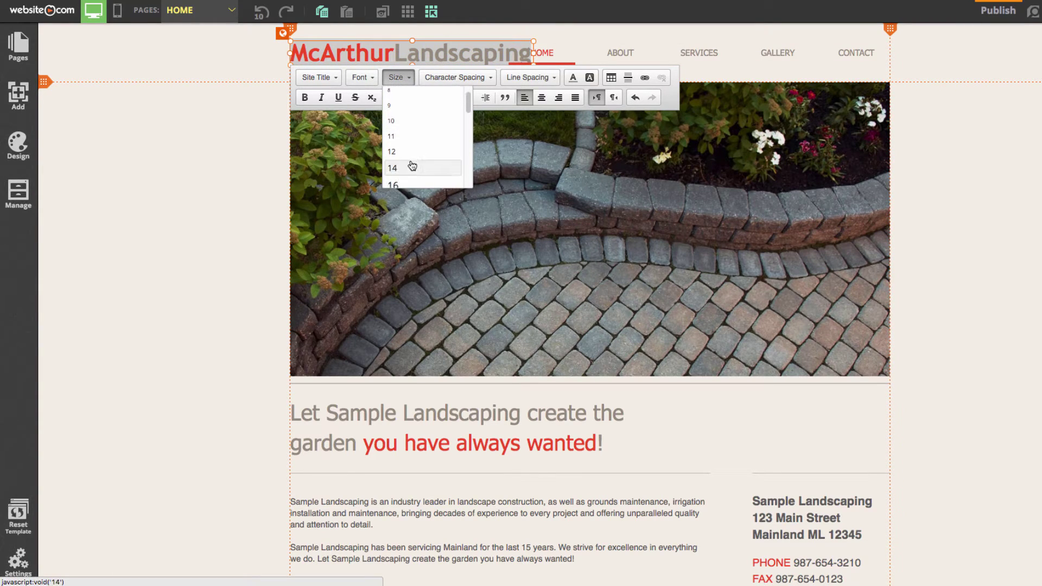
pyautogui.scroll(-1, 397, 169)
pyautogui.click(401, 171)
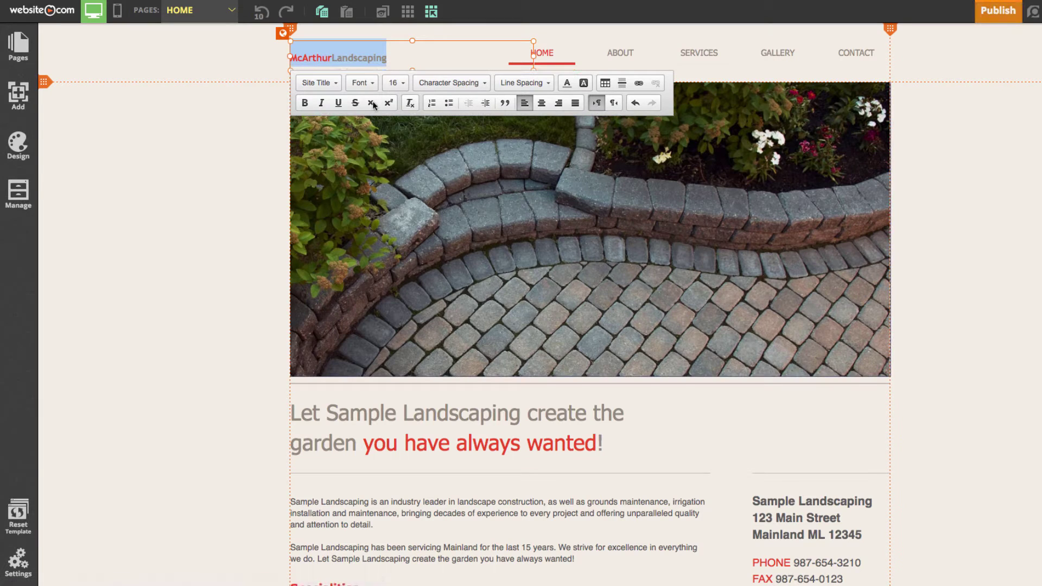
pyautogui.click(399, 80)
pyautogui.scroll(-3, 426, 157)
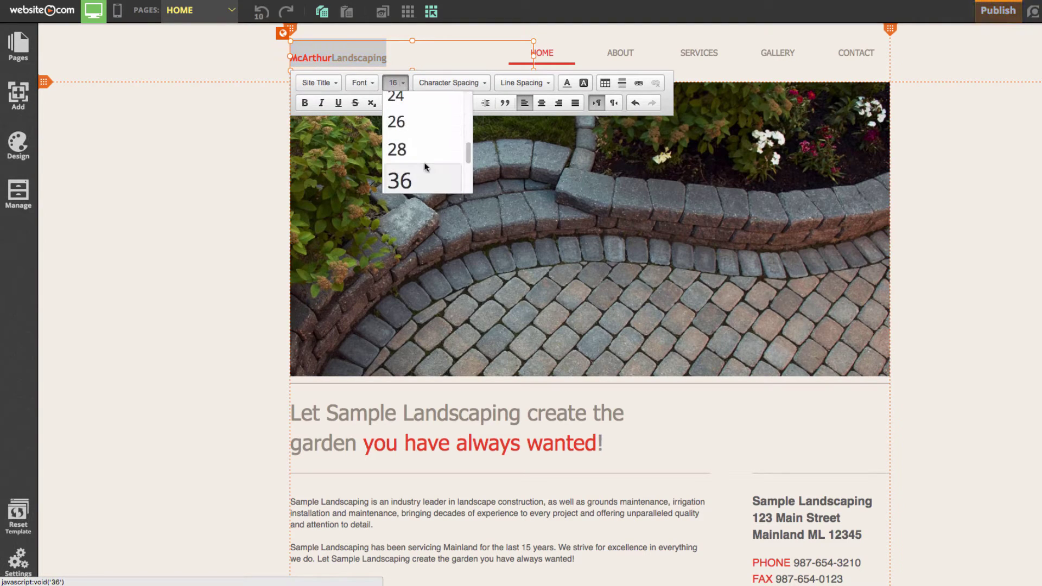
pyautogui.scroll(1, 421, 153)
pyautogui.scroll(1, 422, 152)
pyautogui.click(412, 140)
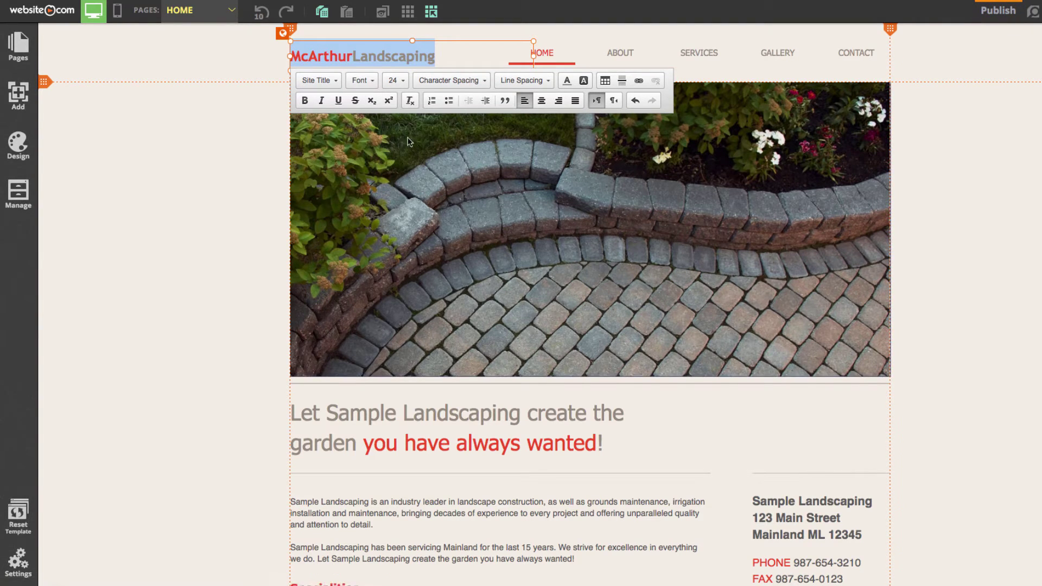
pyautogui.click(403, 81)
pyautogui.click(403, 166)
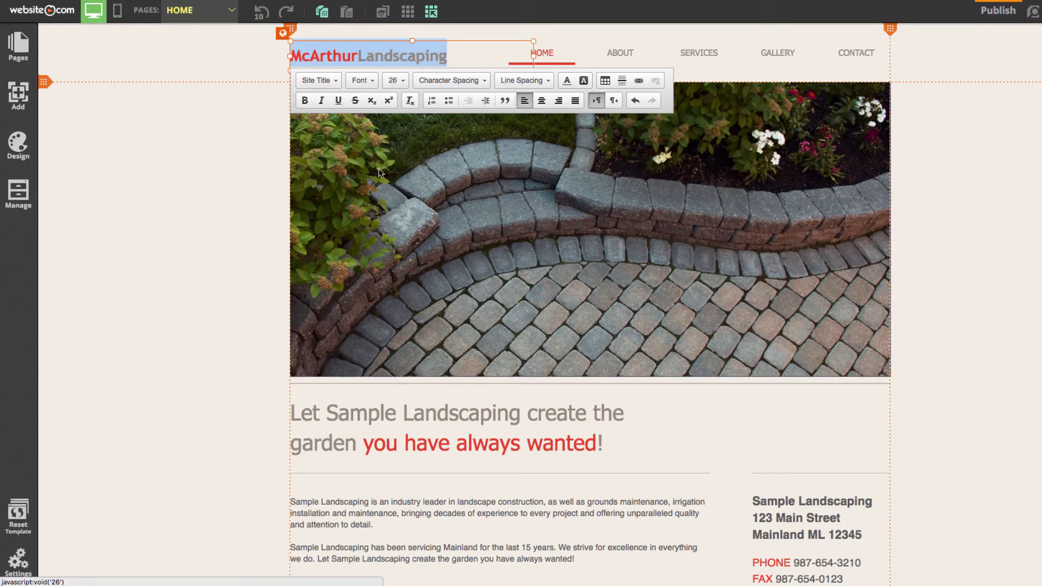
pyautogui.click(226, 167)
pyautogui.rightClick(190, 126)
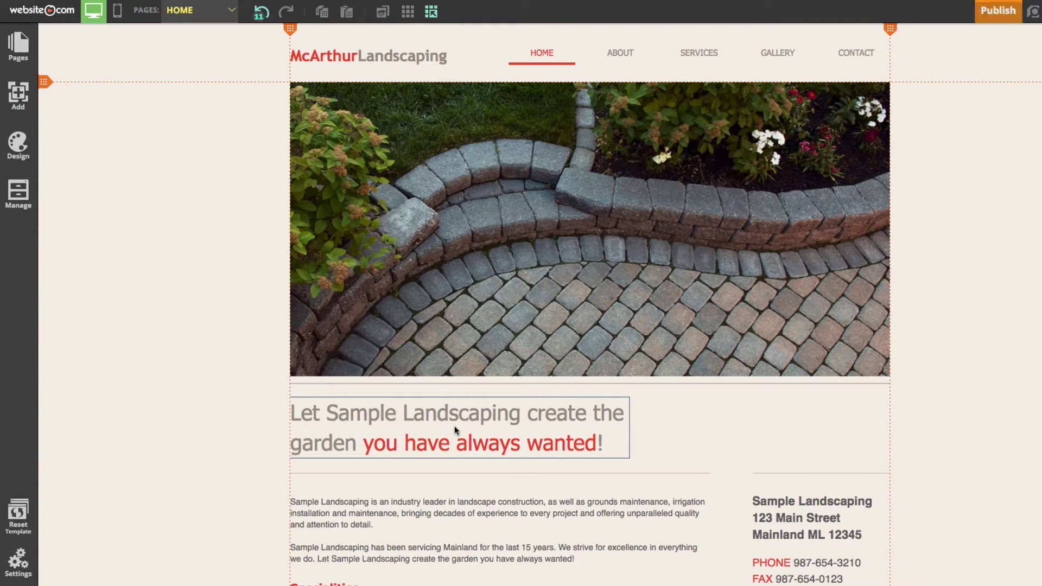
# Step: Open the 'Let Sample Landscaping…' heading for text editing and select its entire text
pyautogui.scroll(-3, 537, 321)
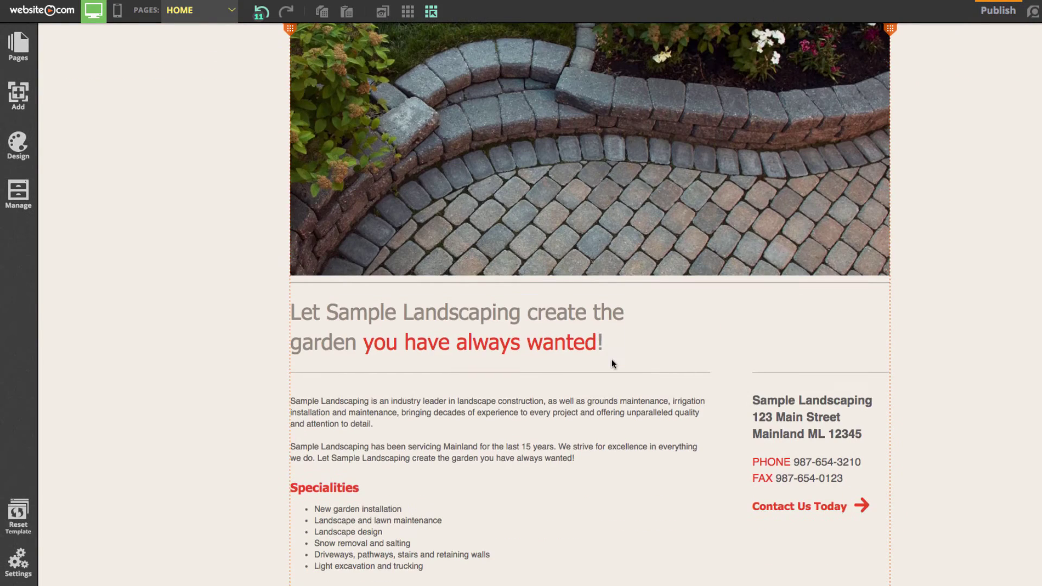
pyautogui.scroll(-1, 612, 361)
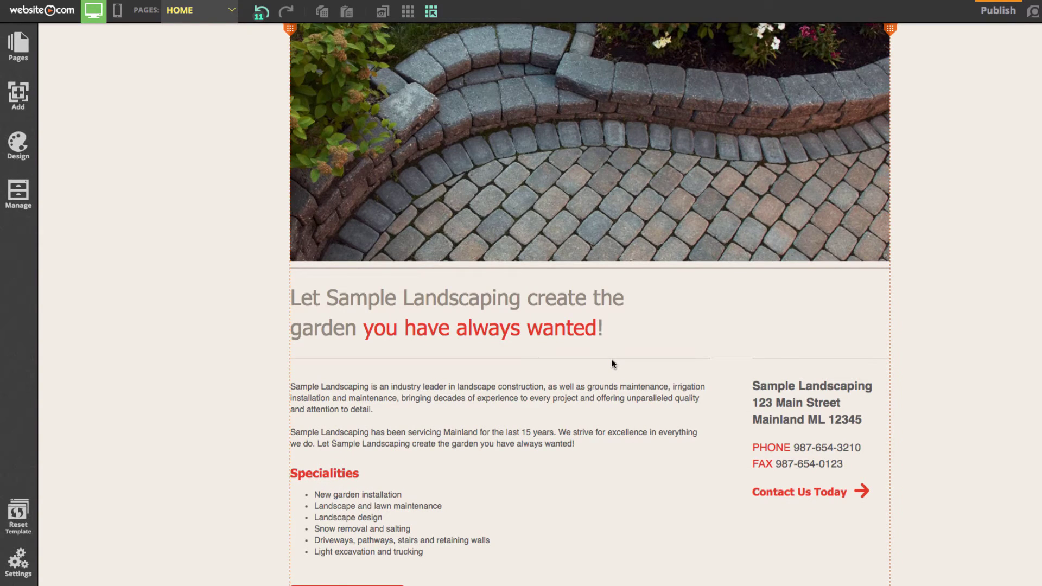
pyautogui.click(532, 329)
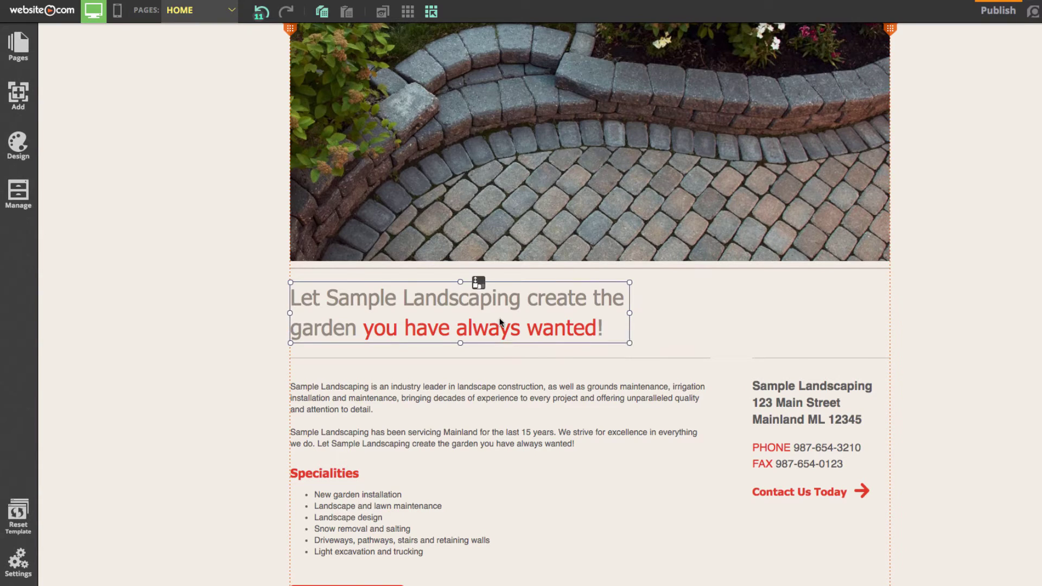
pyautogui.click(581, 360)
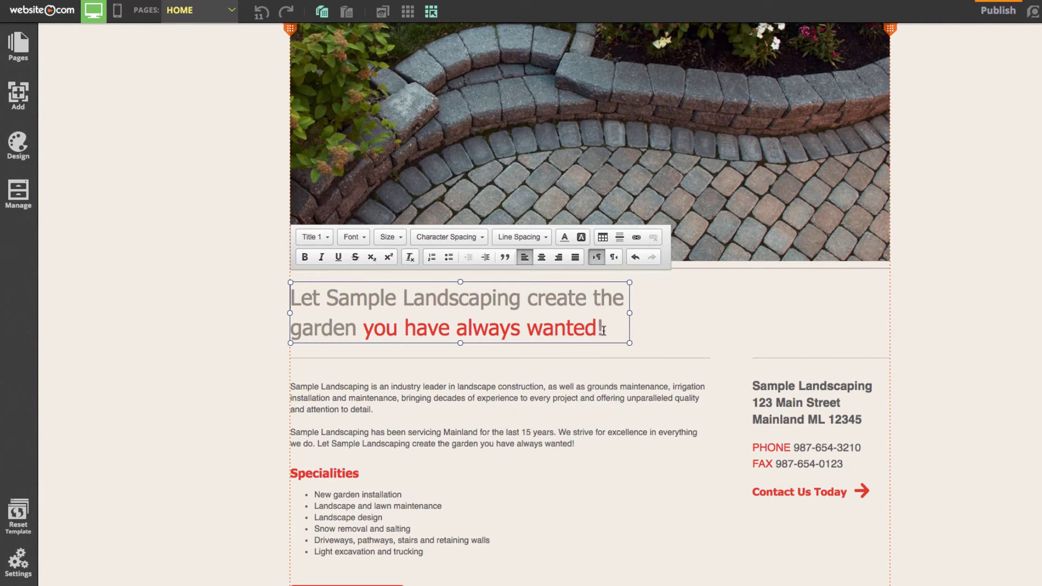
pyautogui.moveTo(601, 328); pyautogui.dragTo(245, 280)
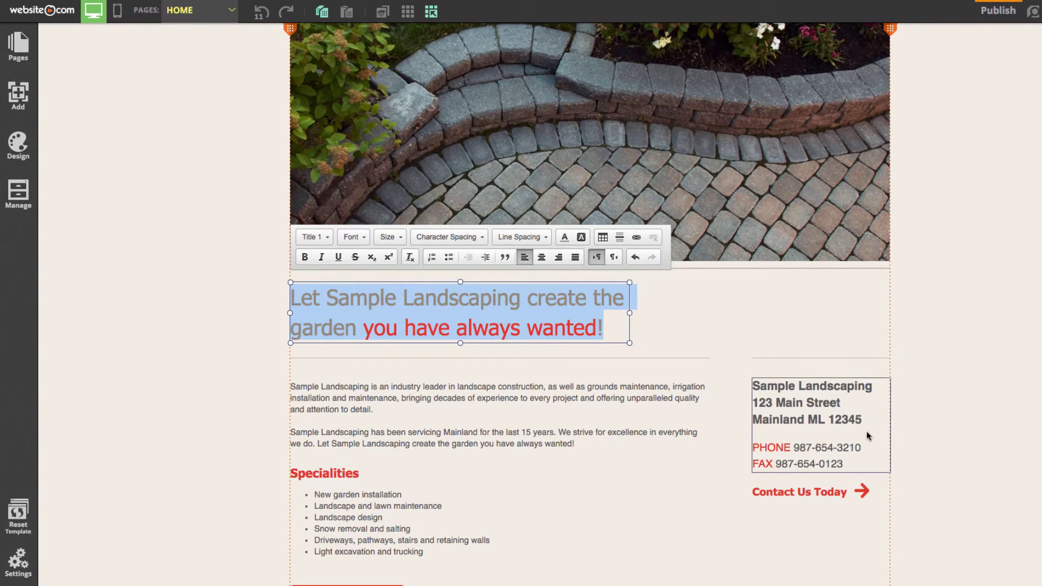
# Step: Replace the home heading with the tagline from the TextEdit notes and widen the heading box
pyautogui.moveTo(880, 585)
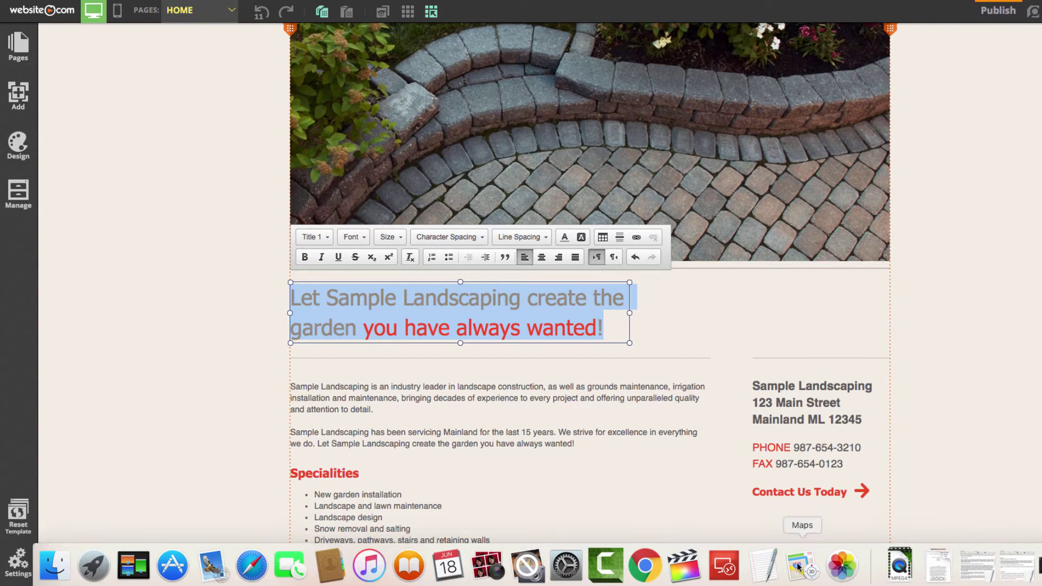
pyautogui.click(763, 577)
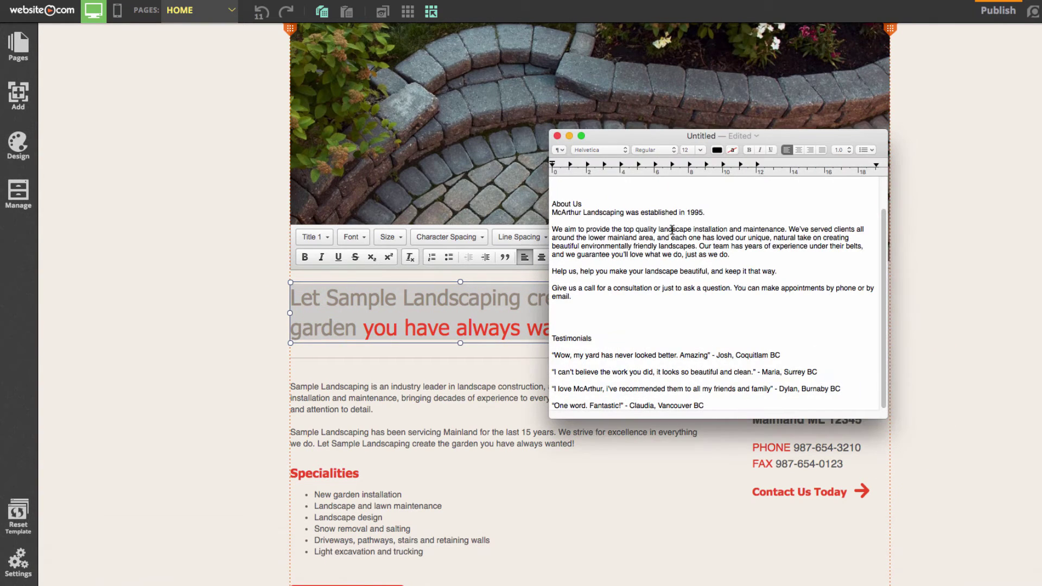
pyautogui.scroll(3, 673, 231)
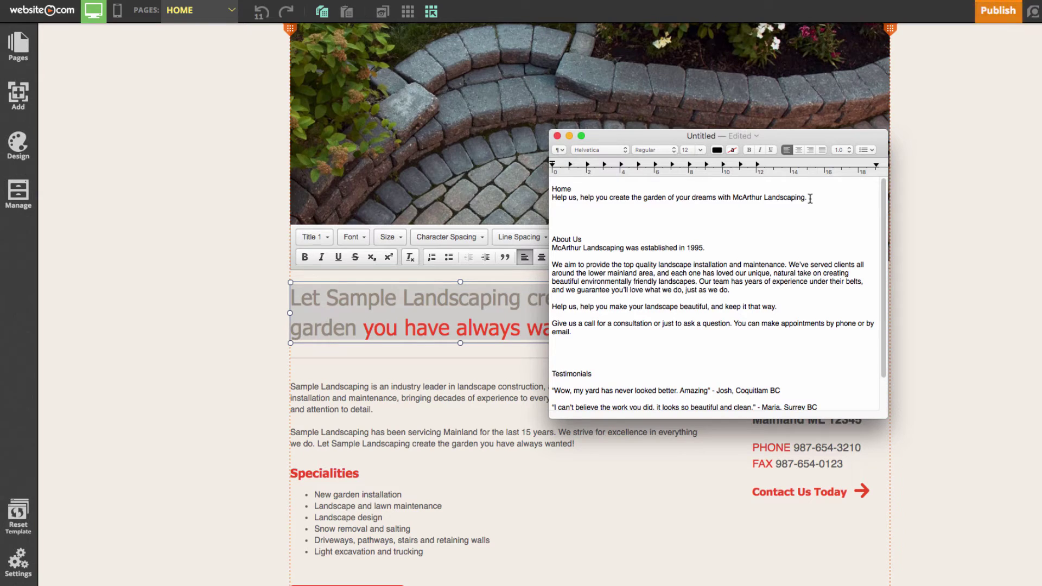
pyautogui.moveTo(812, 199); pyautogui.dragTo(552, 198)
pyautogui.press('super+c')
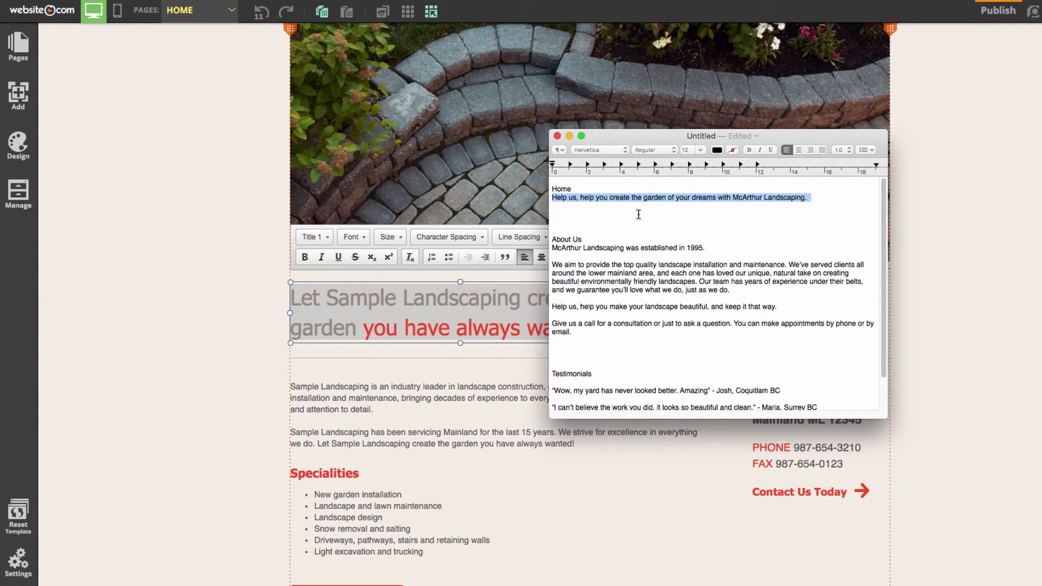
pyautogui.click(421, 329)
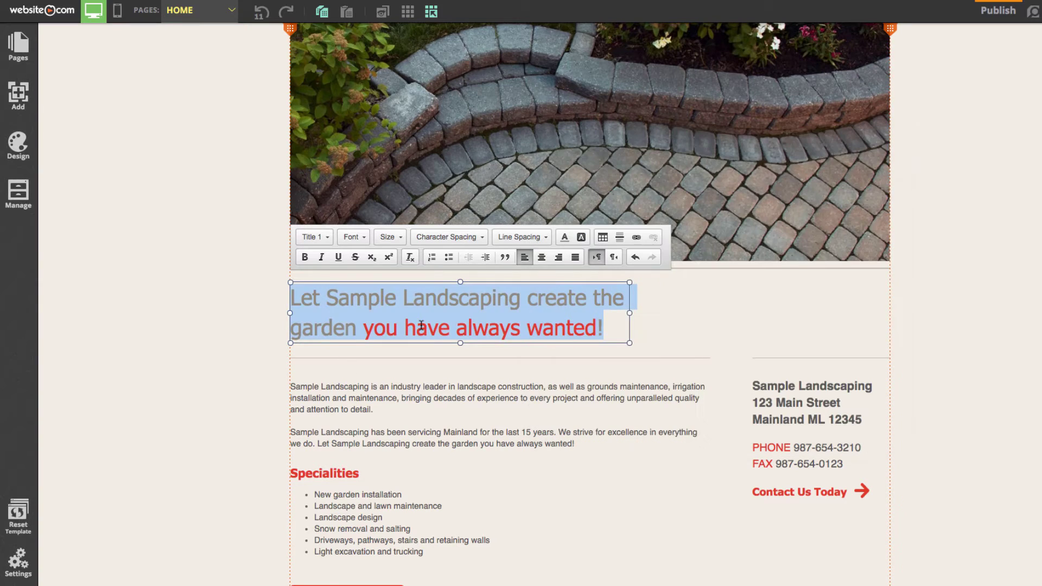
pyautogui.press('super+v')
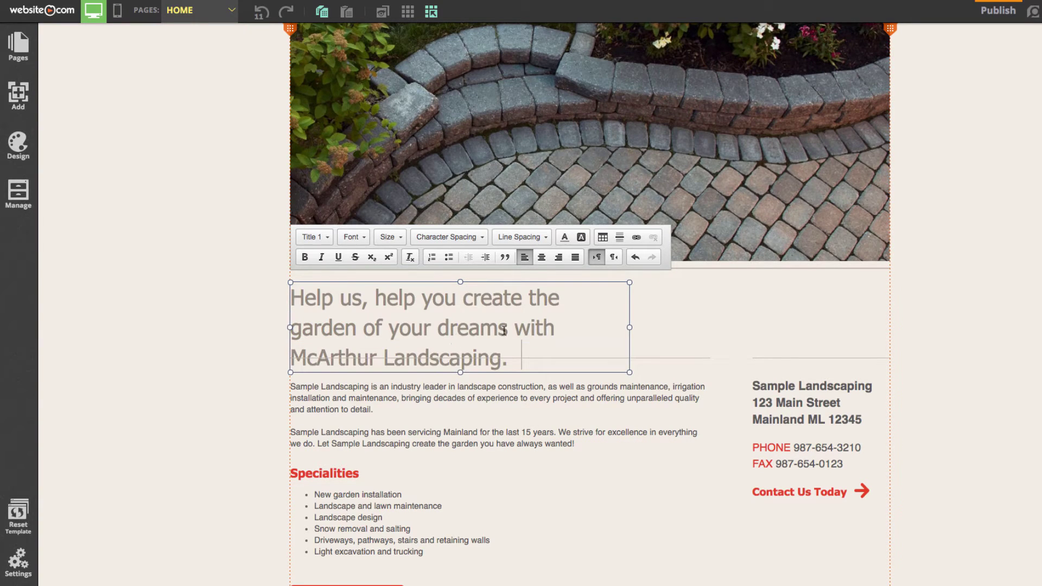
pyautogui.click(636, 327)
pyautogui.moveTo(635, 328); pyautogui.dragTo(734, 327)
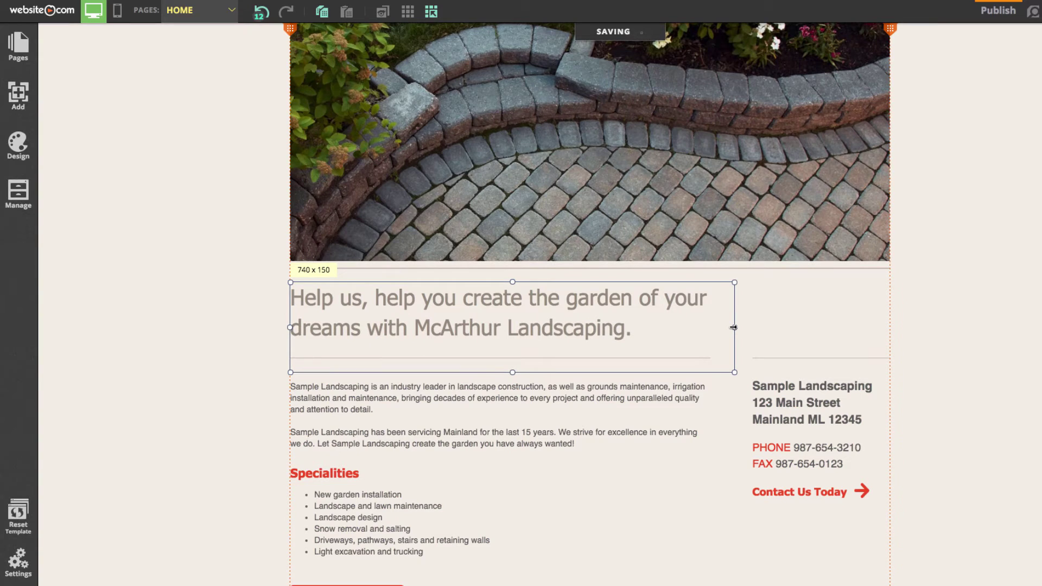
# Step: Color the words 'McArthur Landscaping' in the headline dark red
pyautogui.rightClick(631, 329)
pyautogui.click(669, 371)
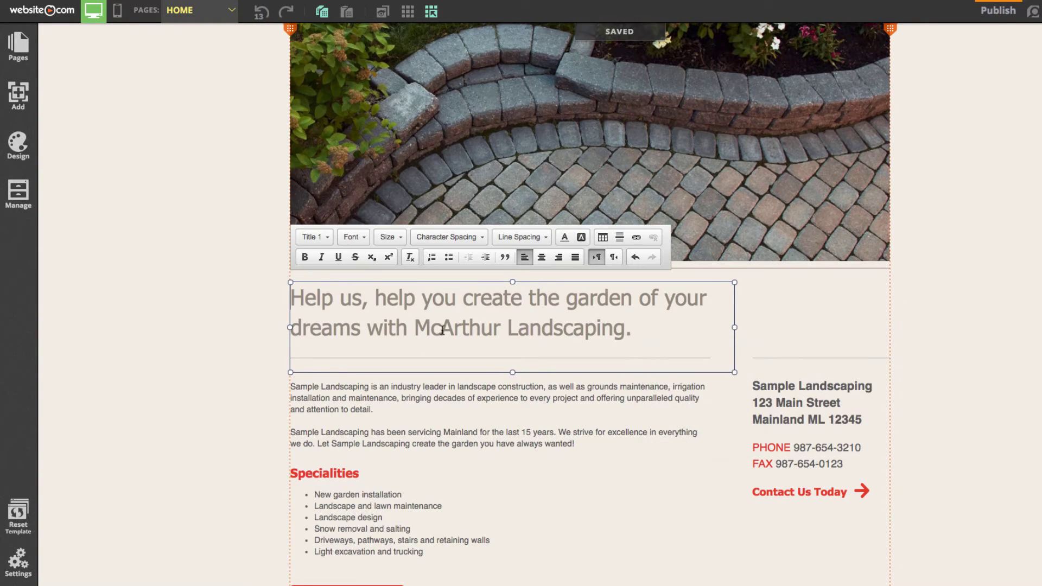
pyautogui.moveTo(414, 328); pyautogui.dragTo(624, 333)
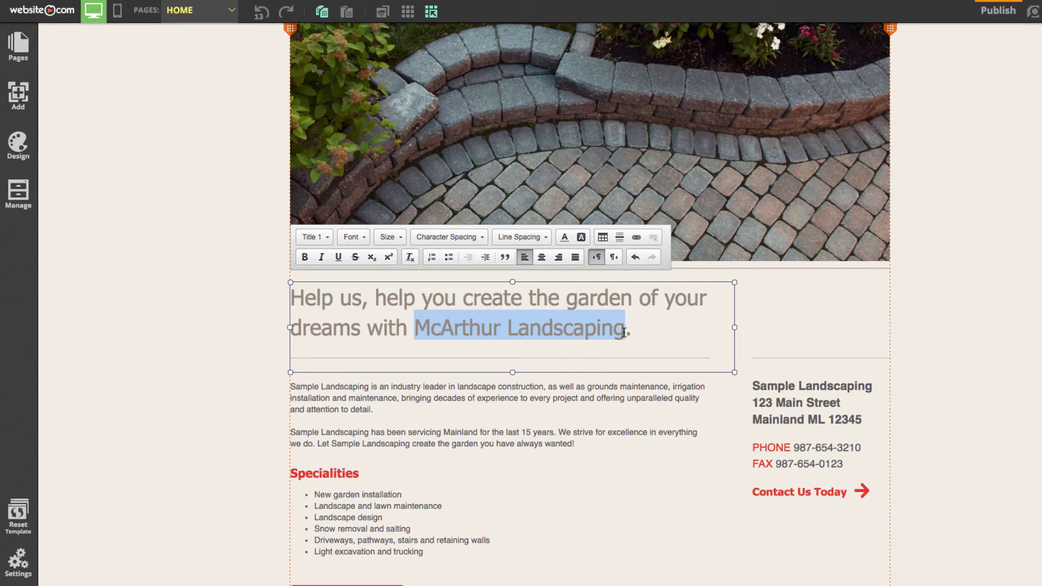
pyautogui.click(565, 237)
pyautogui.click(558, 331)
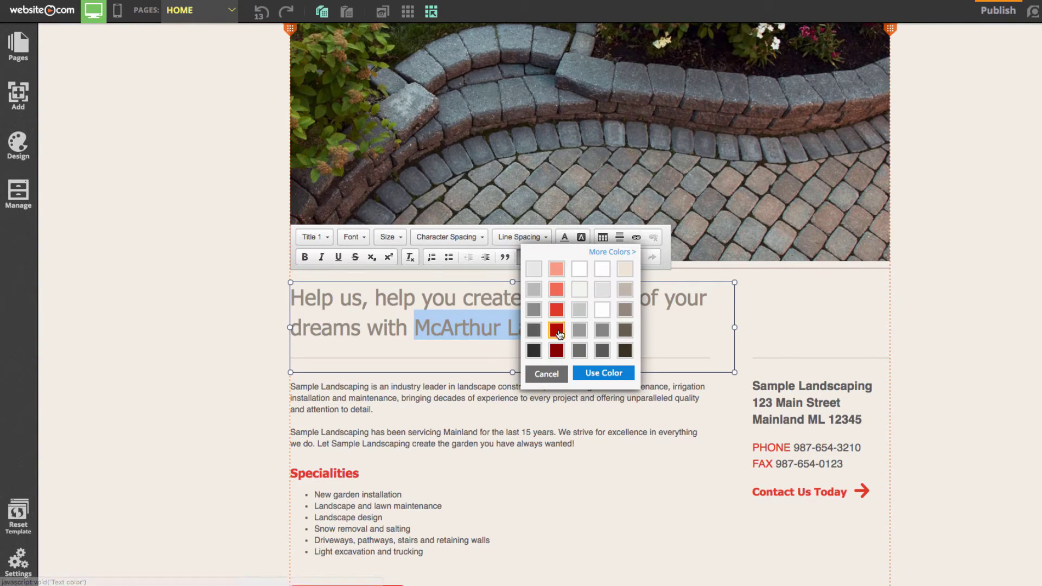
pyautogui.click(601, 374)
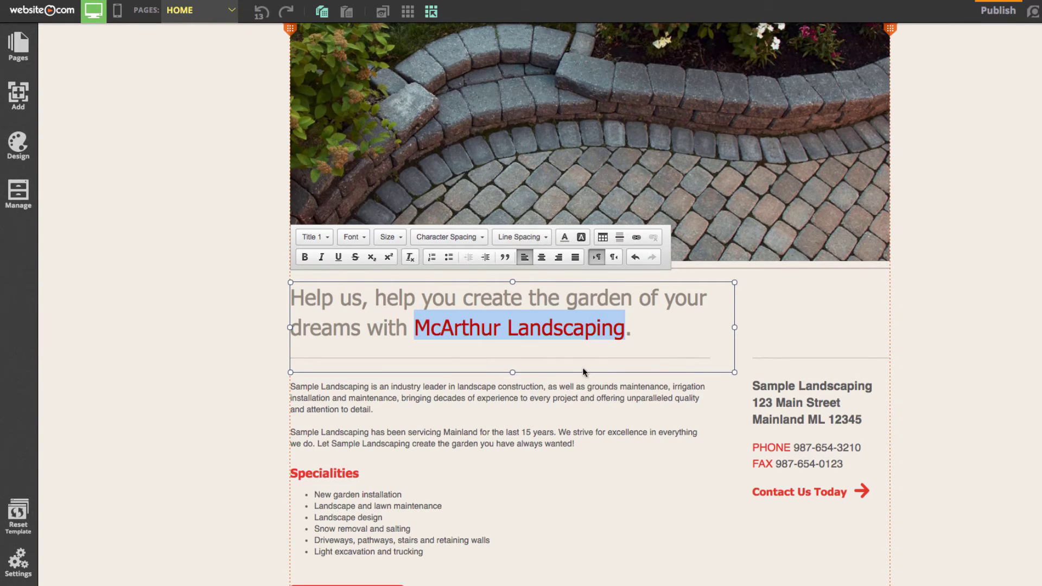
pyautogui.click(204, 307)
pyautogui.click(208, 294)
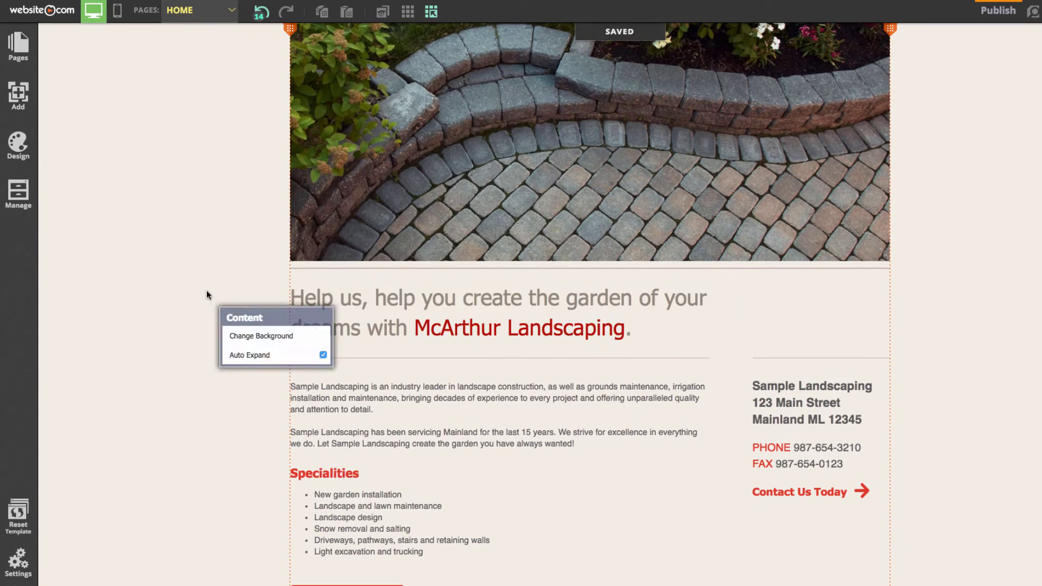
# Step: Delete the garden gate photo at the top of the About page
pyautogui.scroll(3, 206, 290)
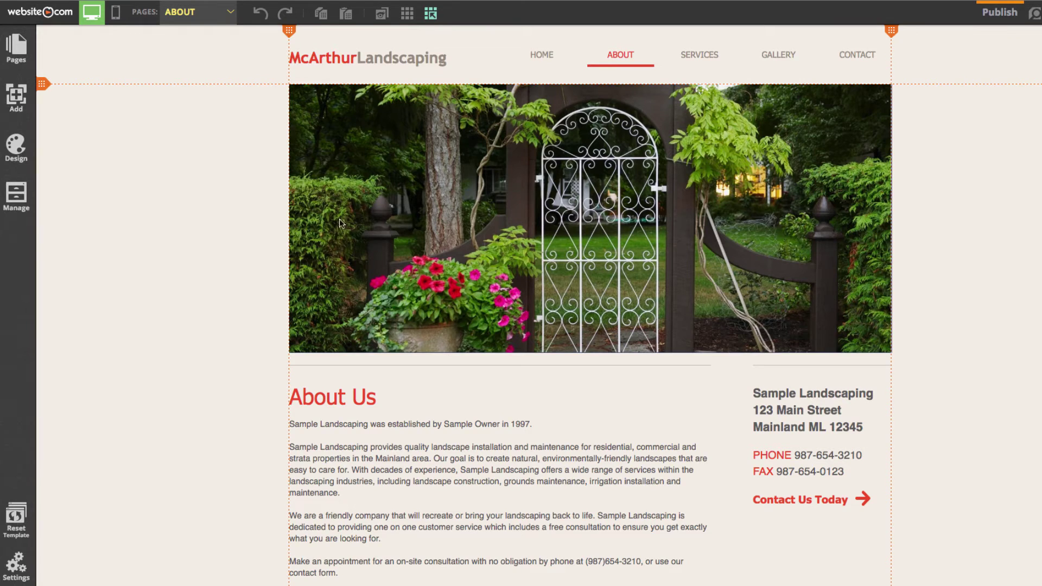
pyautogui.scroll(-2, 340, 222)
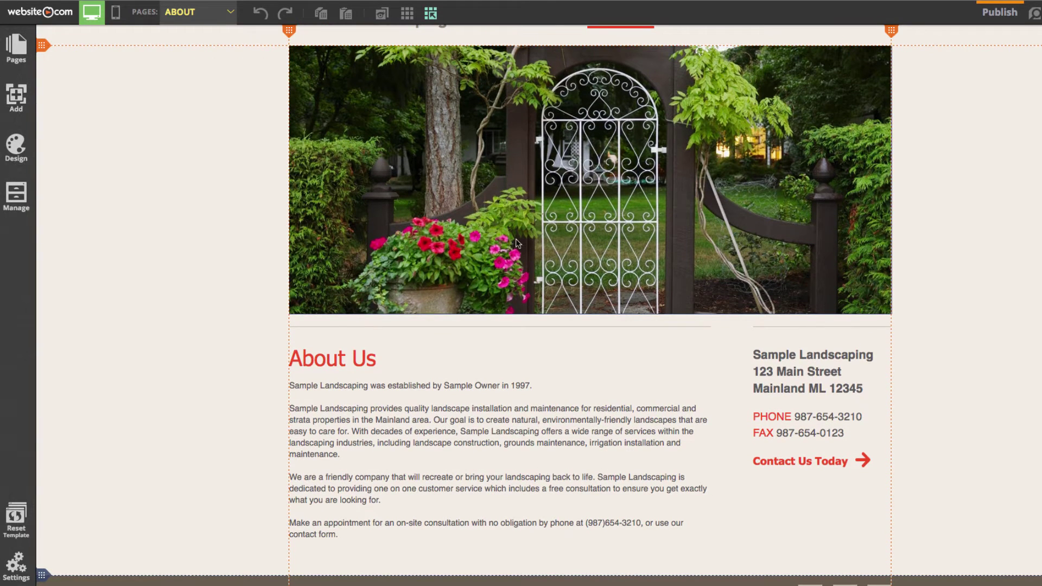
pyautogui.scroll(2, 508, 252)
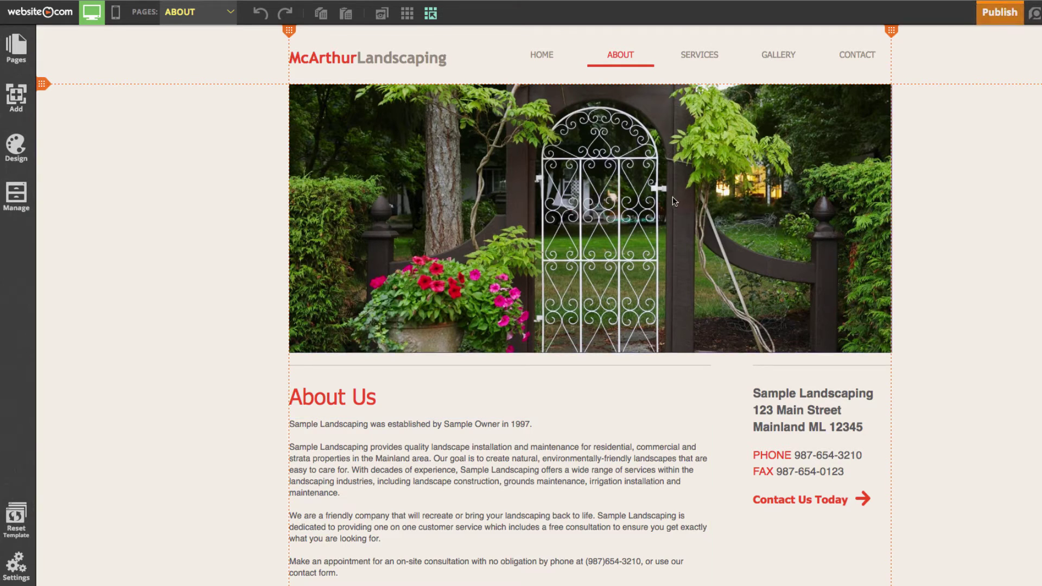
pyautogui.click(513, 217)
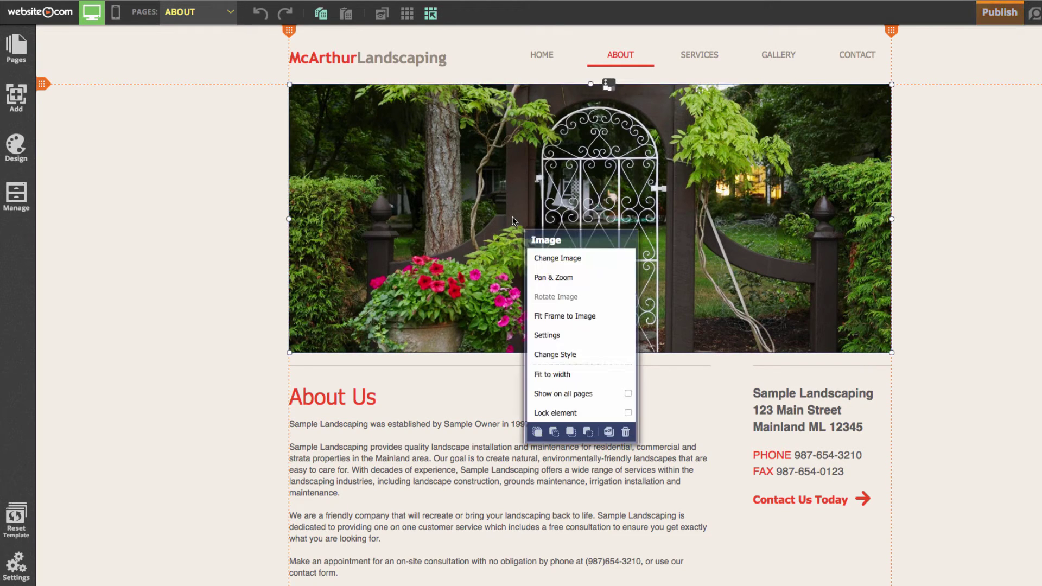
pyautogui.click(625, 431)
pyautogui.click(510, 335)
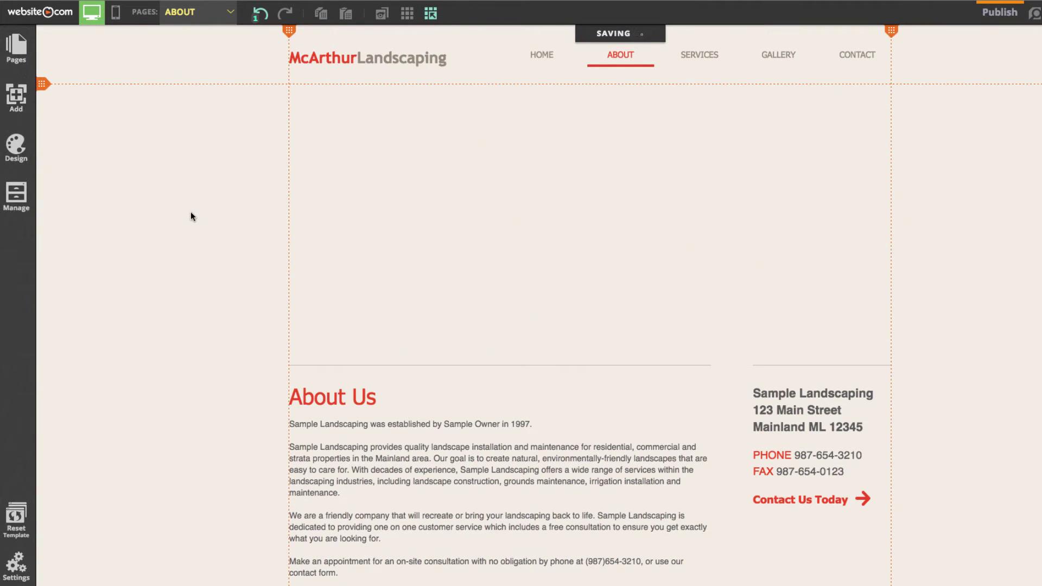
pyautogui.click(16, 95)
# Step: Upload garden.JPG from KINGSTON and add it to the About page as an image
pyautogui.click(83, 114)
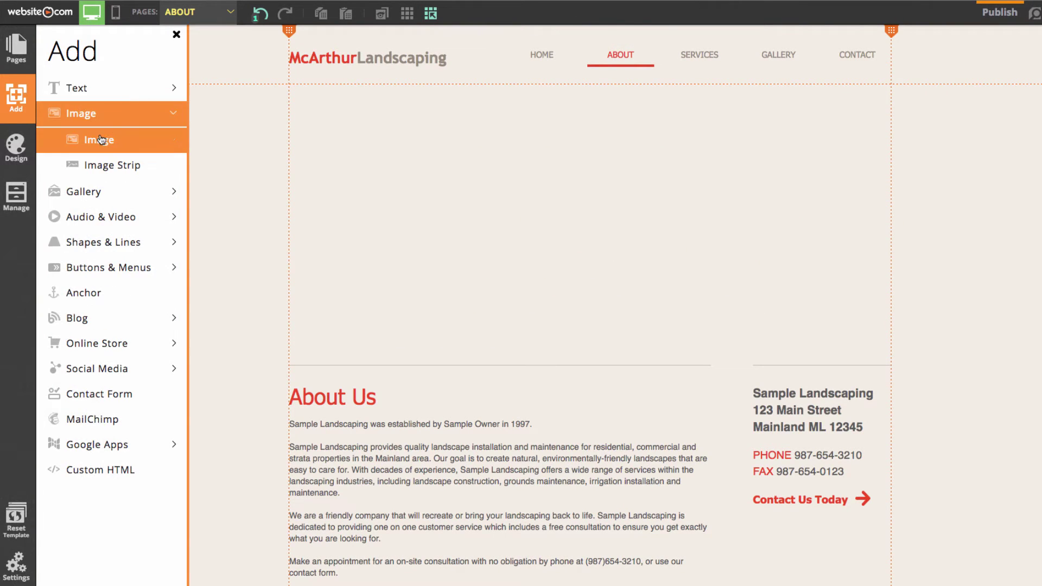
pyautogui.click(100, 139)
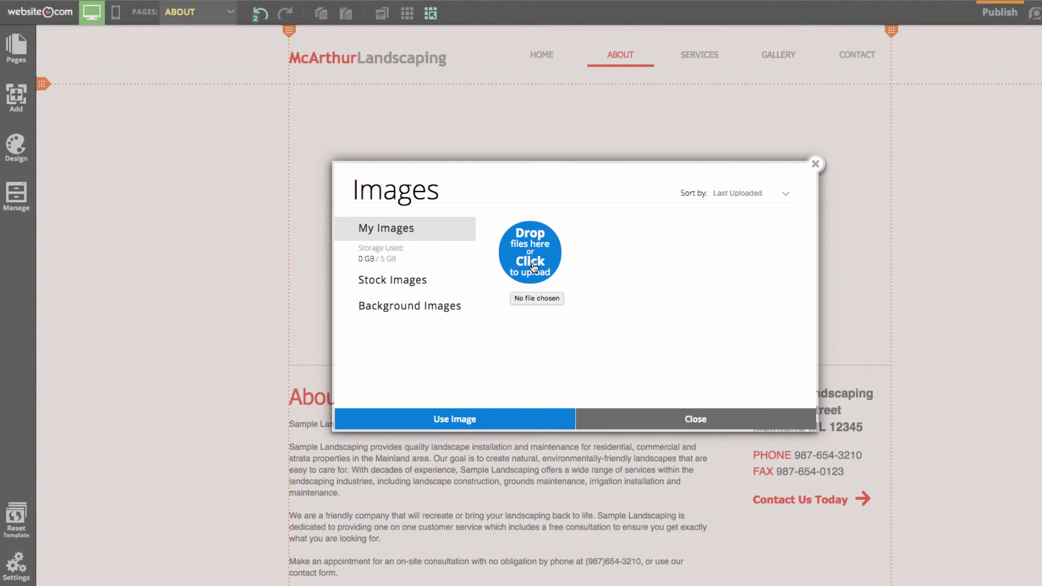
pyautogui.click(535, 268)
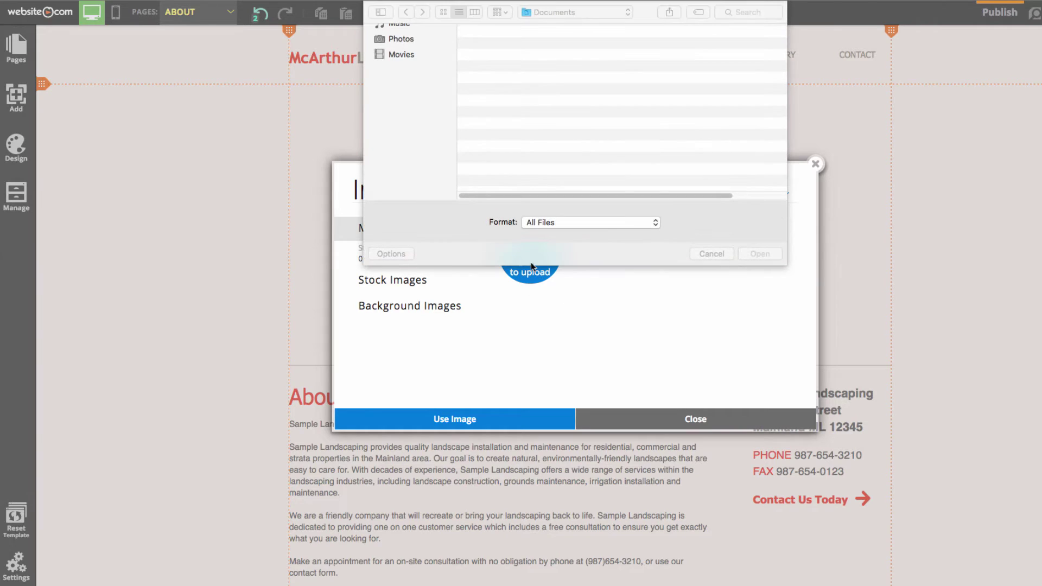
pyautogui.scroll(-3, 453, 103)
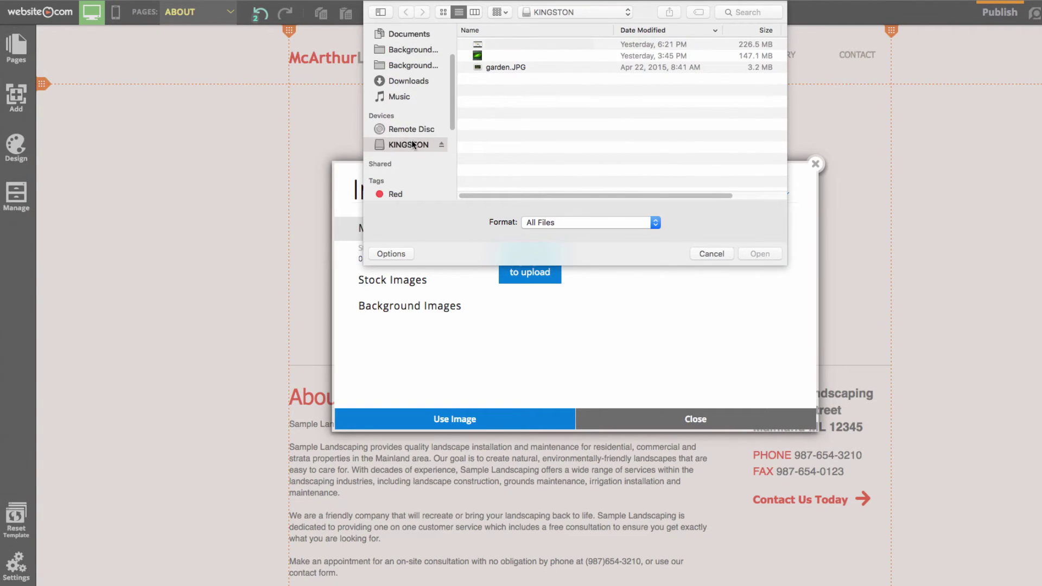
pyautogui.click(511, 66)
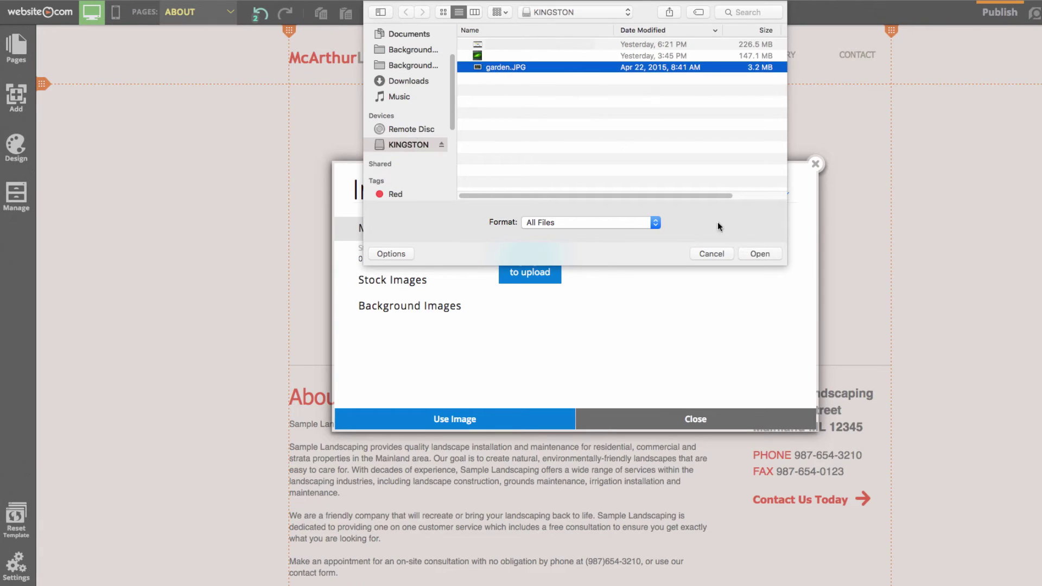
pyautogui.click(759, 254)
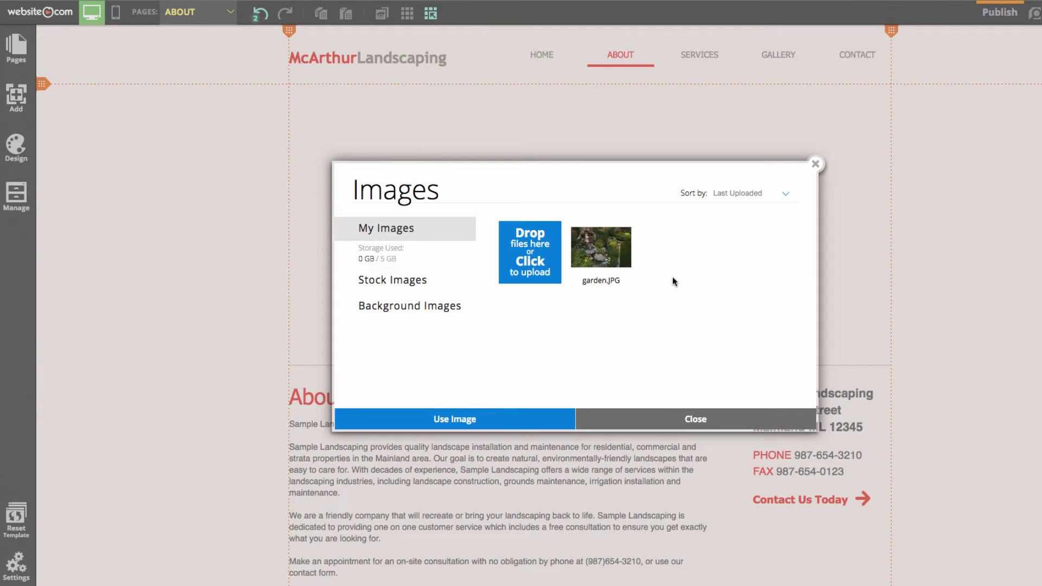
pyautogui.click(611, 265)
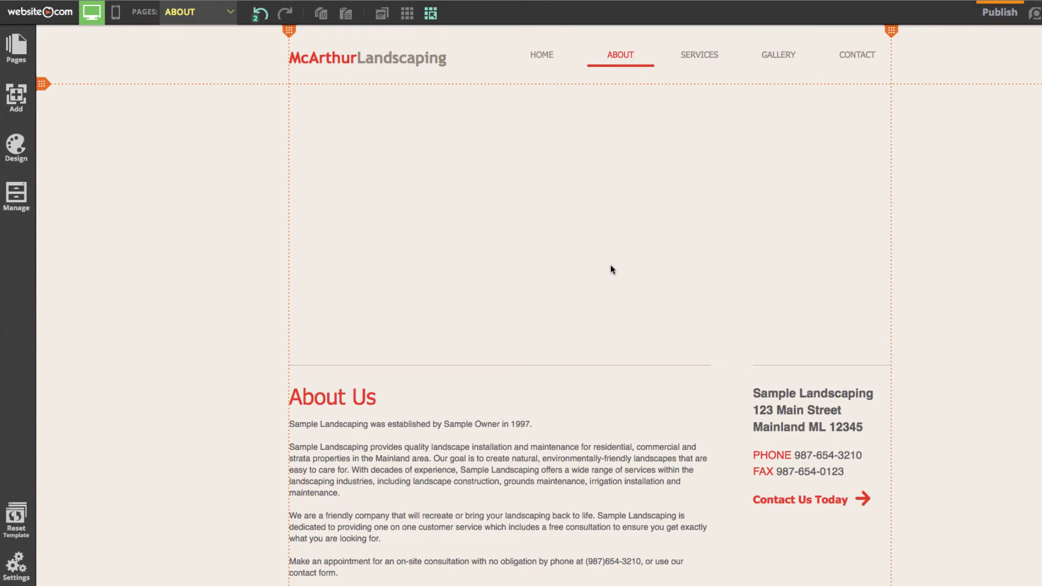
# Step: Place the garden photo at 0,0 and stretch it to 870 x 420 across the banner
pyautogui.moveTo(571, 257); pyautogui.dragTo(566, 213)
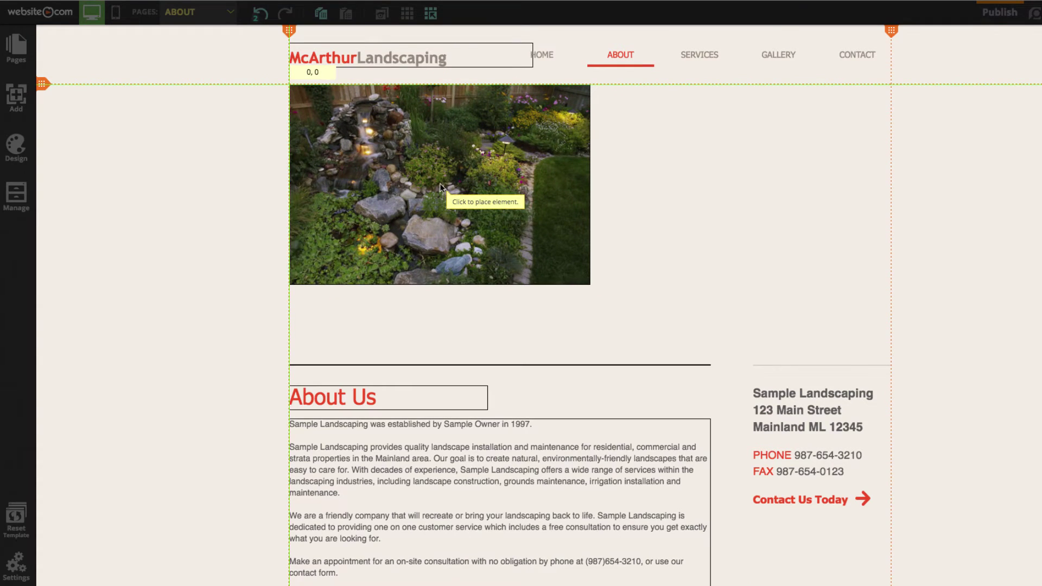
pyautogui.click(439, 186)
pyautogui.moveTo(591, 285); pyautogui.dragTo(892, 358)
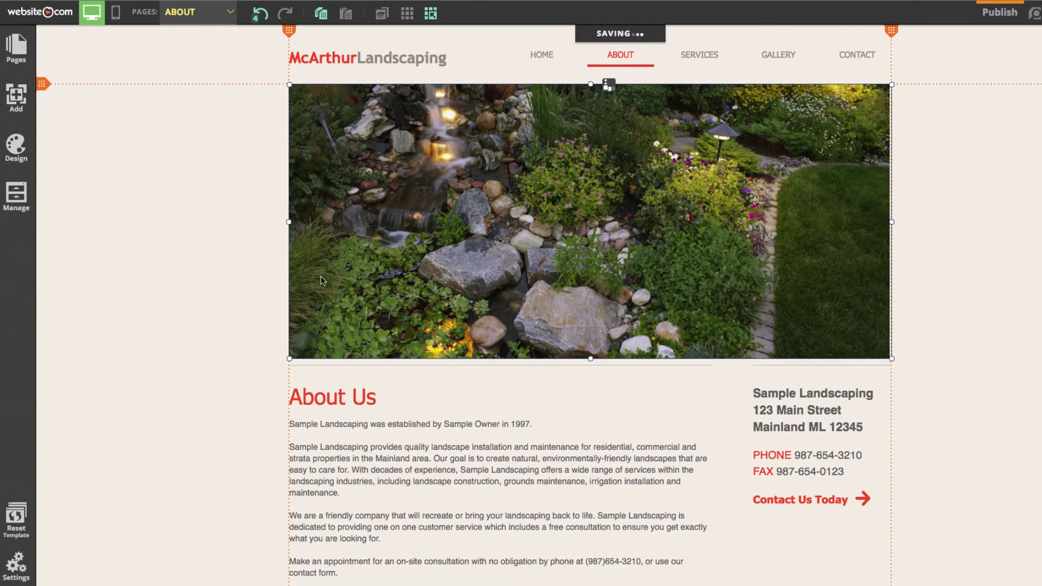
pyautogui.click(206, 259)
pyautogui.scroll(-4, 210, 246)
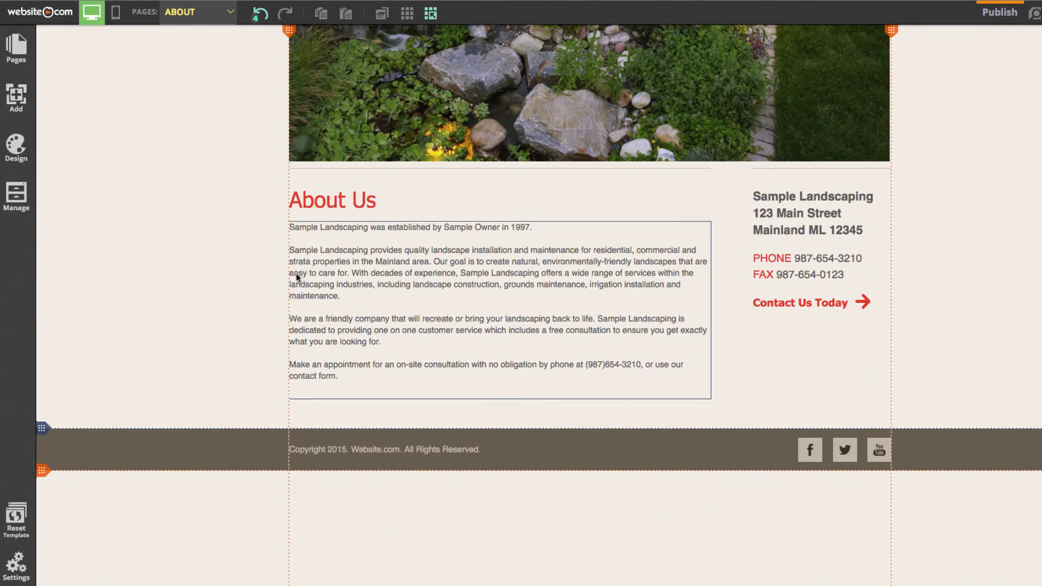
# Step: Delete the About Us body text box, leaving only the heading
pyautogui.click(388, 262)
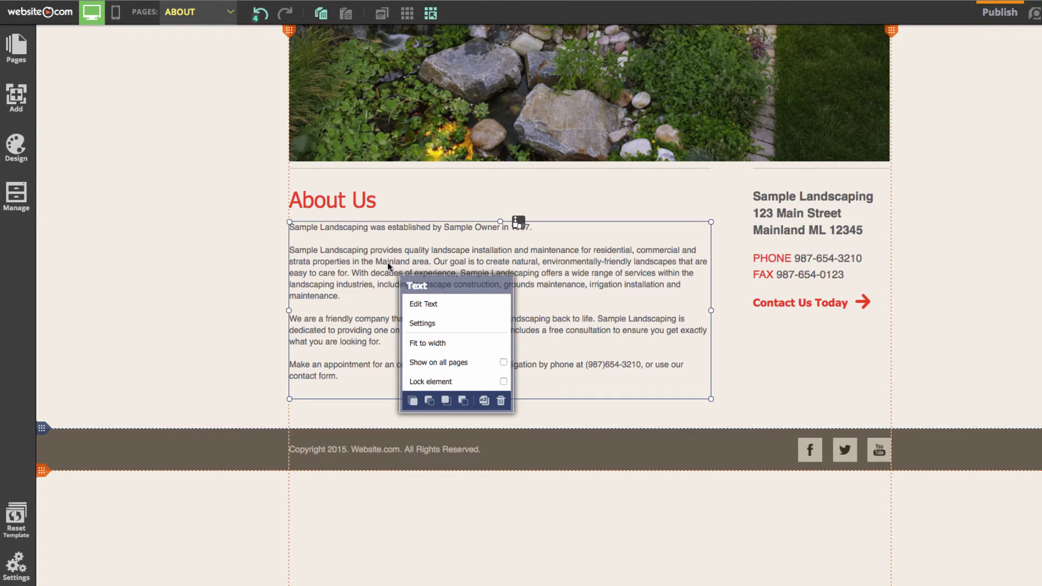
pyautogui.click(356, 260)
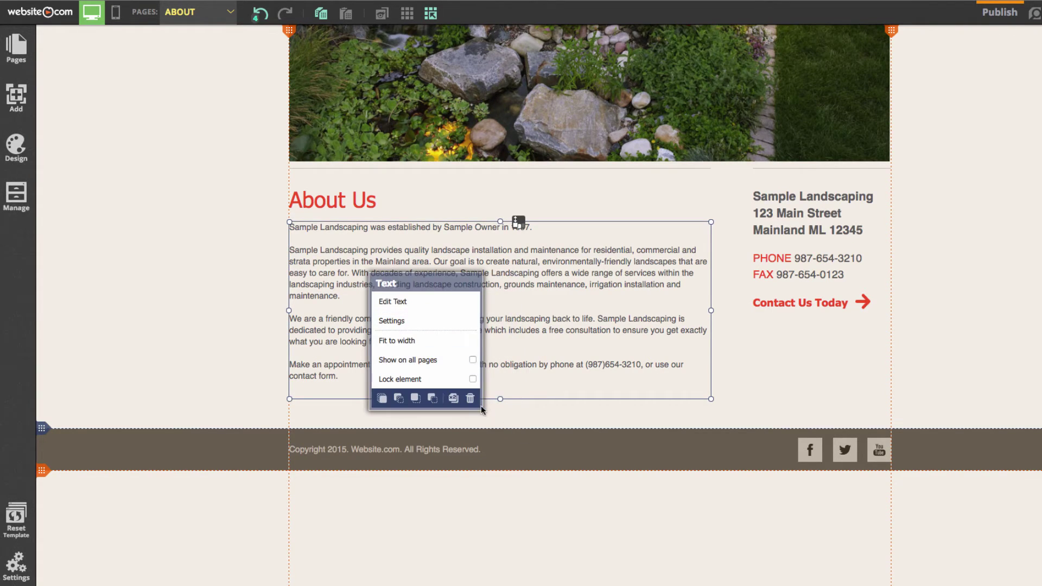
pyautogui.click(470, 398)
pyautogui.click(542, 326)
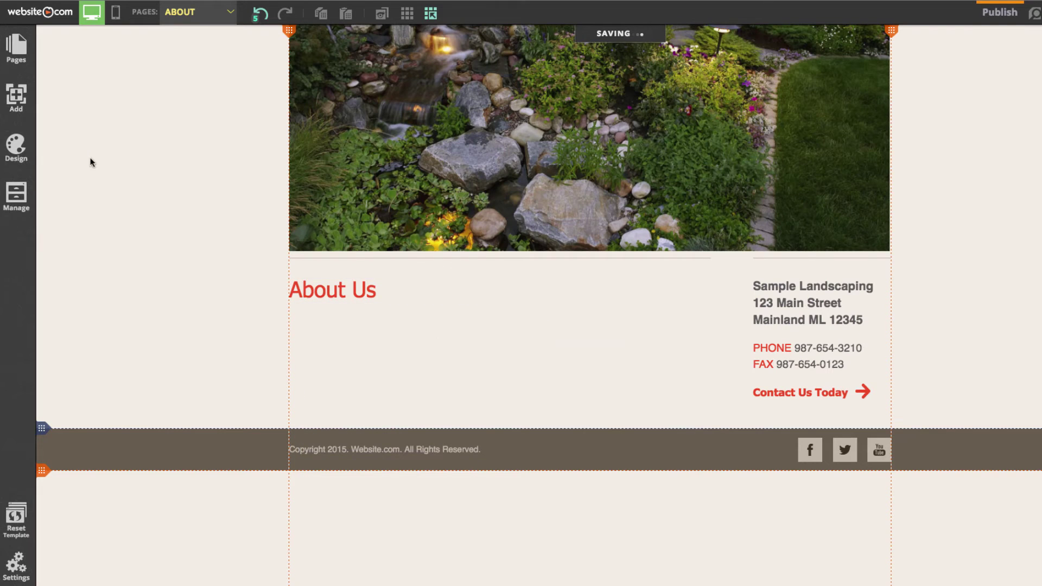
# Step: Add a new Title 3 text element to the About page
pyautogui.click(17, 97)
pyautogui.click(71, 97)
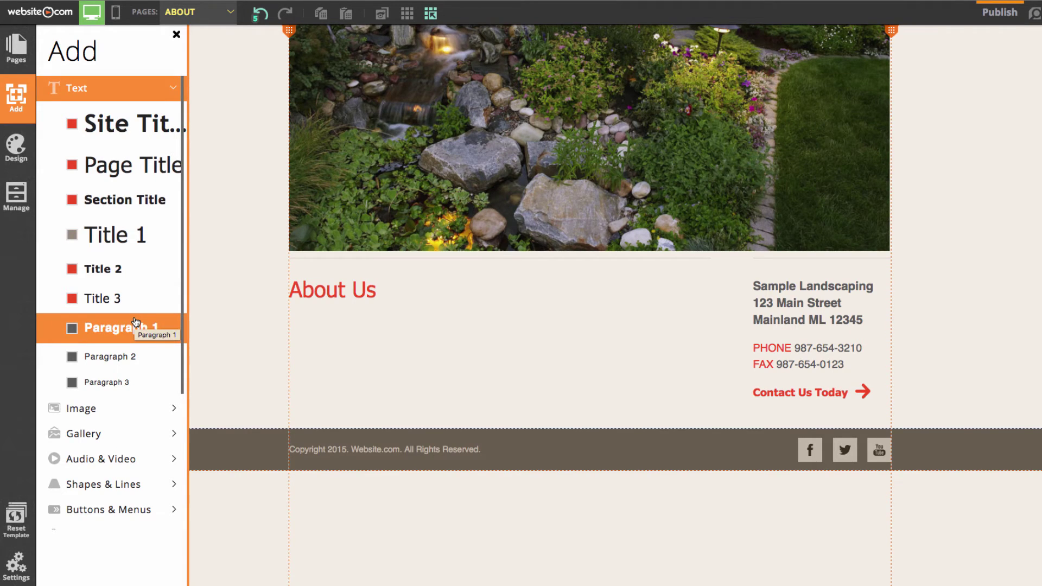
pyautogui.click(116, 298)
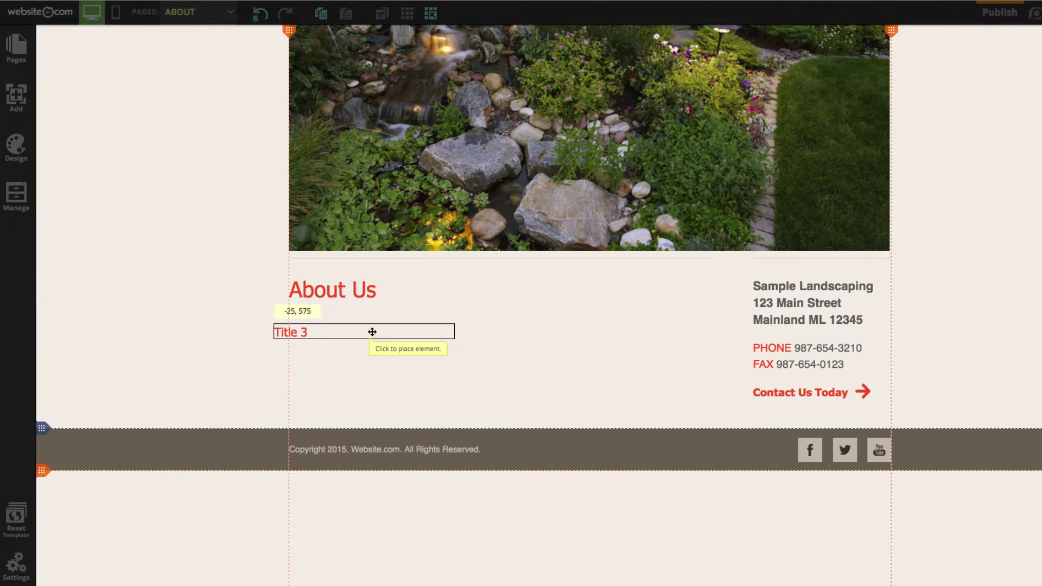
# Step: Place the Title 3 box below About Us, widen it, and select its placeholder text
pyautogui.click(375, 326)
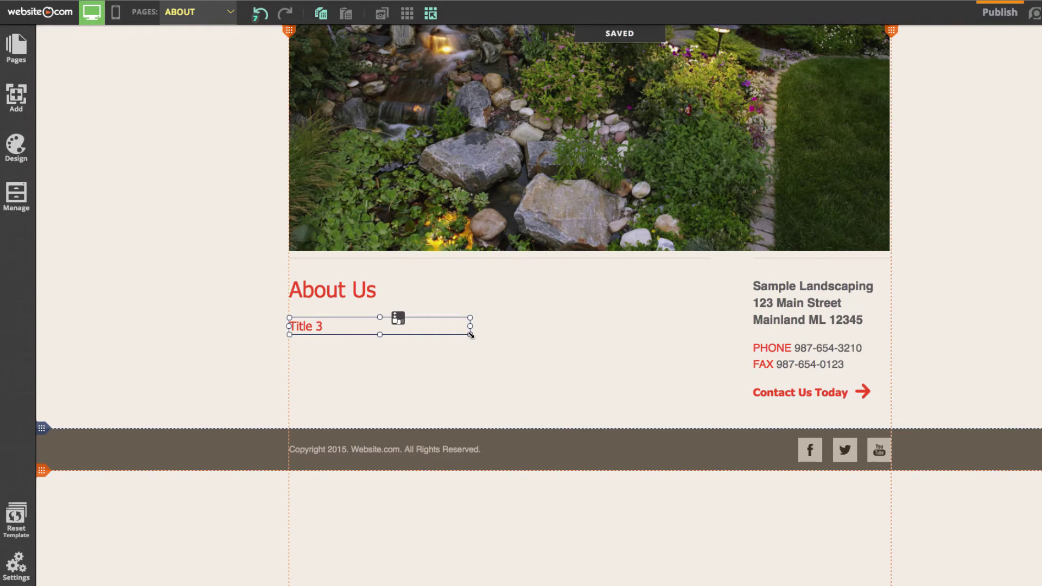
pyautogui.moveTo(471, 337); pyautogui.dragTo(712, 411)
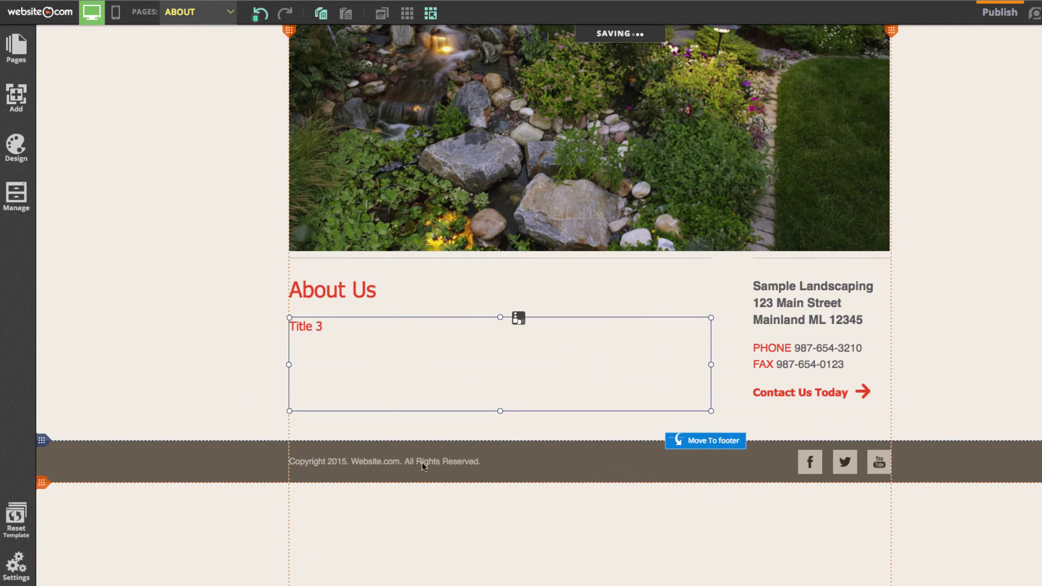
pyautogui.click(371, 341)
pyautogui.click(404, 379)
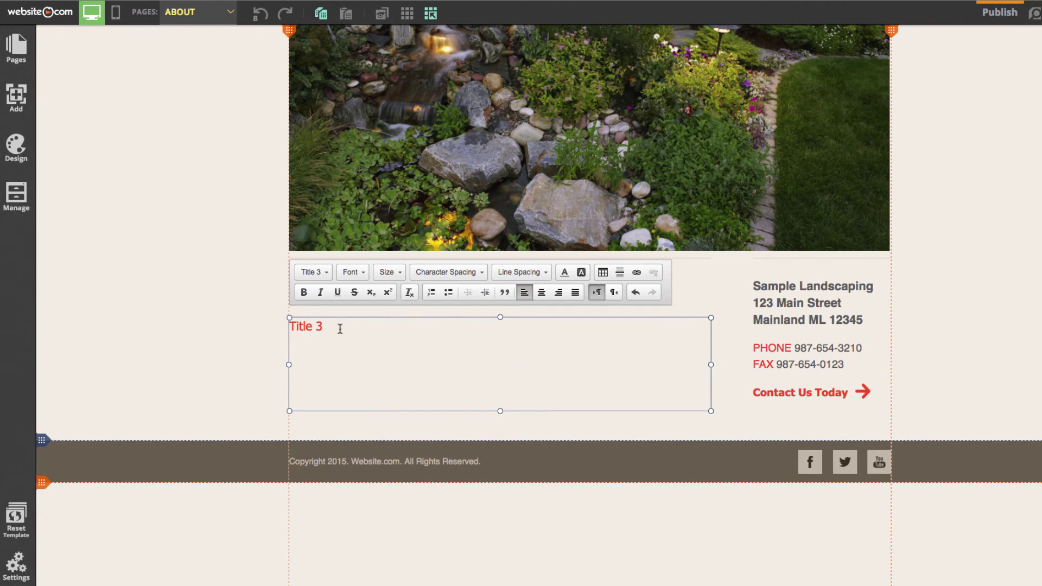
pyautogui.moveTo(339, 329); pyautogui.dragTo(216, 321)
# Step: Paste the About Us paragraphs from the TextEdit notes over the placeholder
pyautogui.moveTo(749, 573)
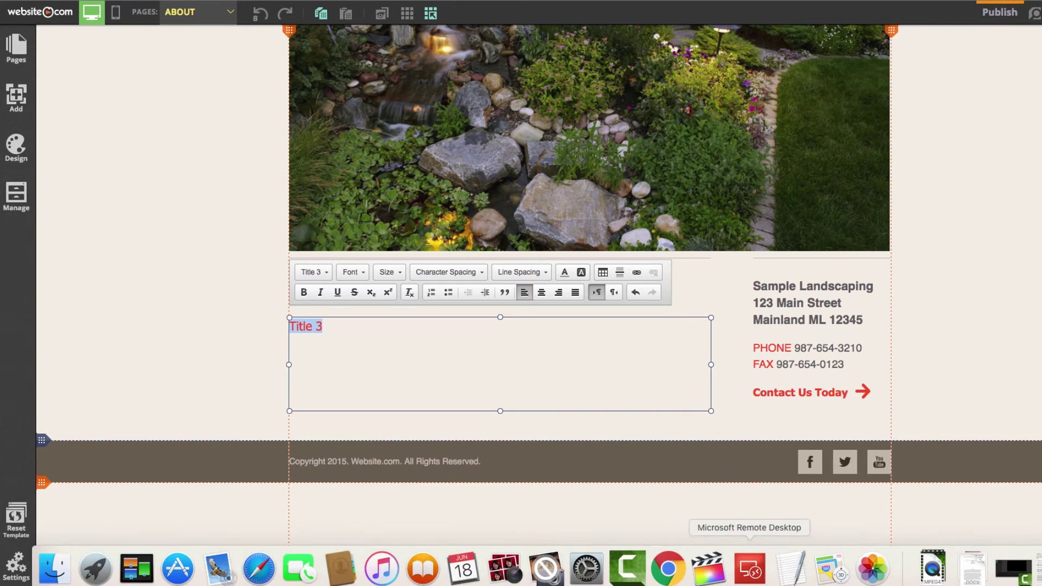
pyautogui.click(791, 569)
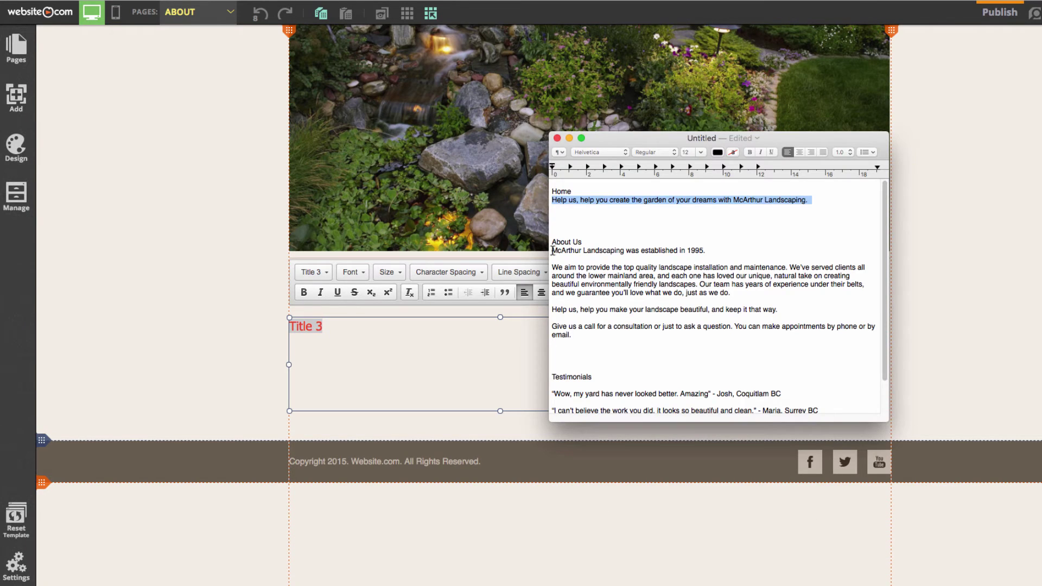
pyautogui.moveTo(552, 251); pyautogui.dragTo(572, 335)
pyautogui.press('super+c')
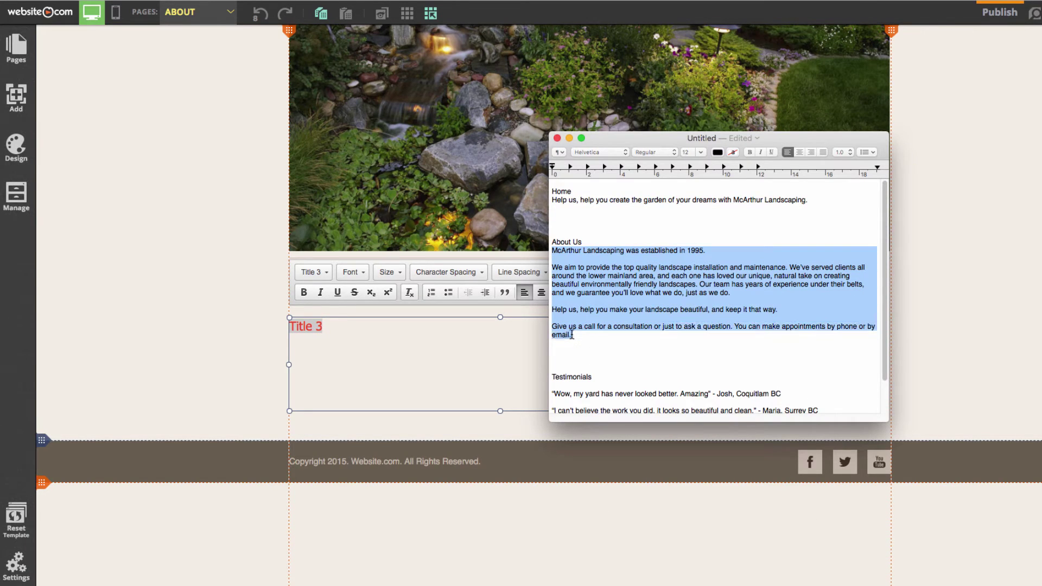
pyautogui.click(312, 333)
pyautogui.press('super+v')
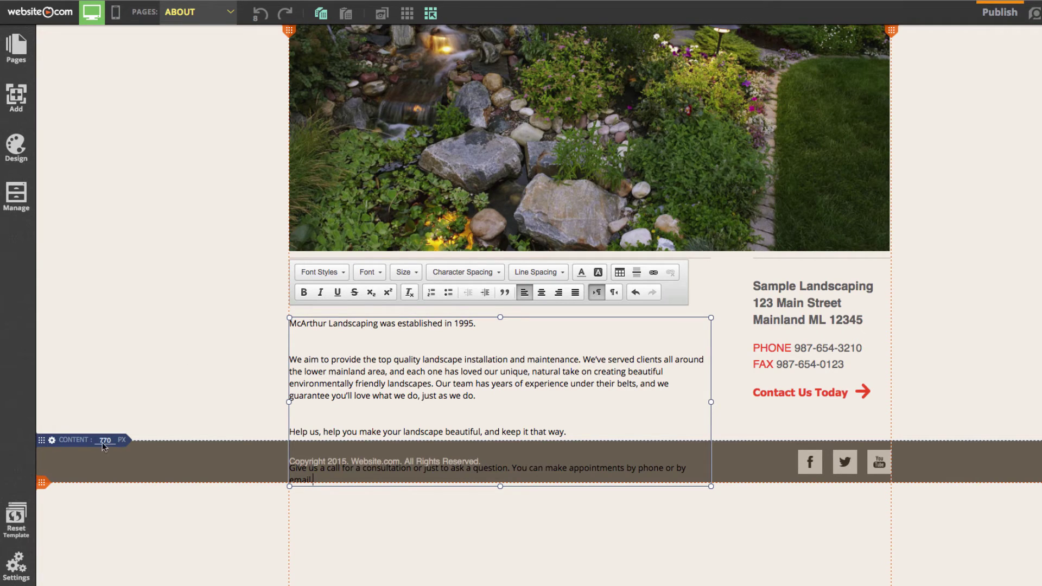
# Step: Extend the content area down to 821 px and nudge the body text box up slightly
pyautogui.moveTo(43, 449); pyautogui.dragTo(42, 516)
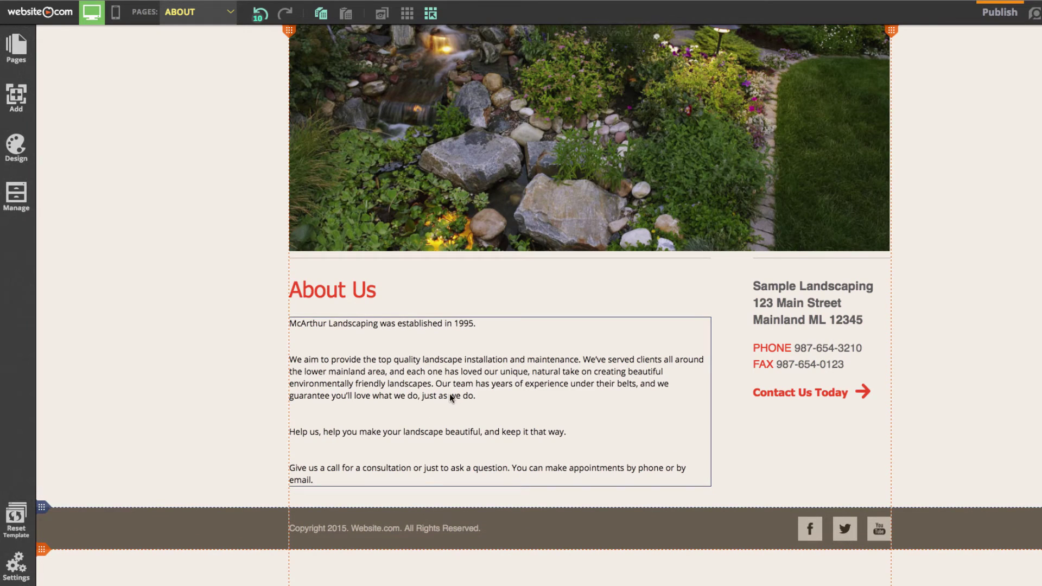
pyautogui.click(377, 389)
pyautogui.moveTo(377, 389); pyautogui.dragTo(377, 386)
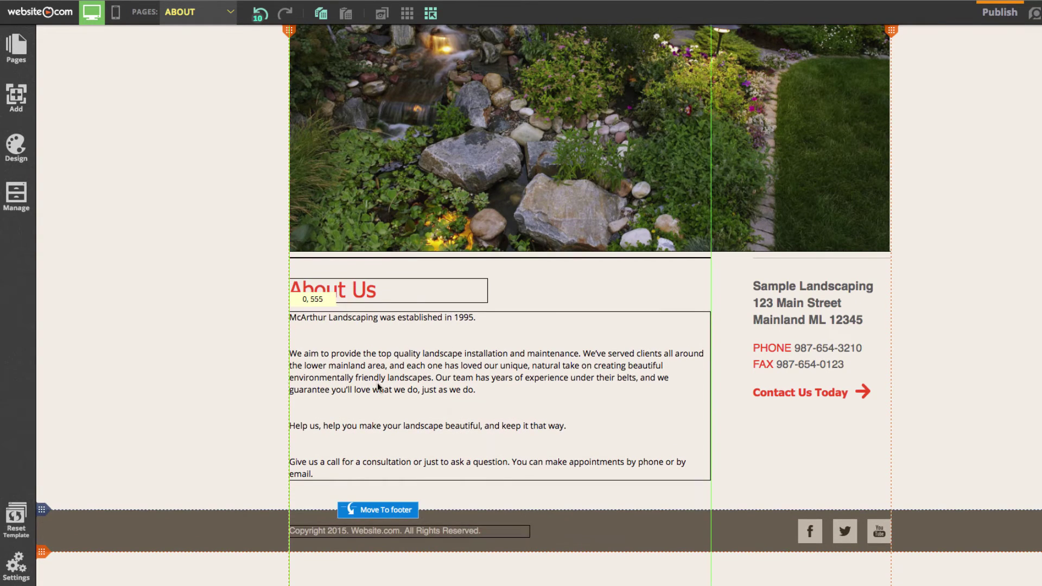
pyautogui.rightClick(203, 365)
pyautogui.click(163, 341)
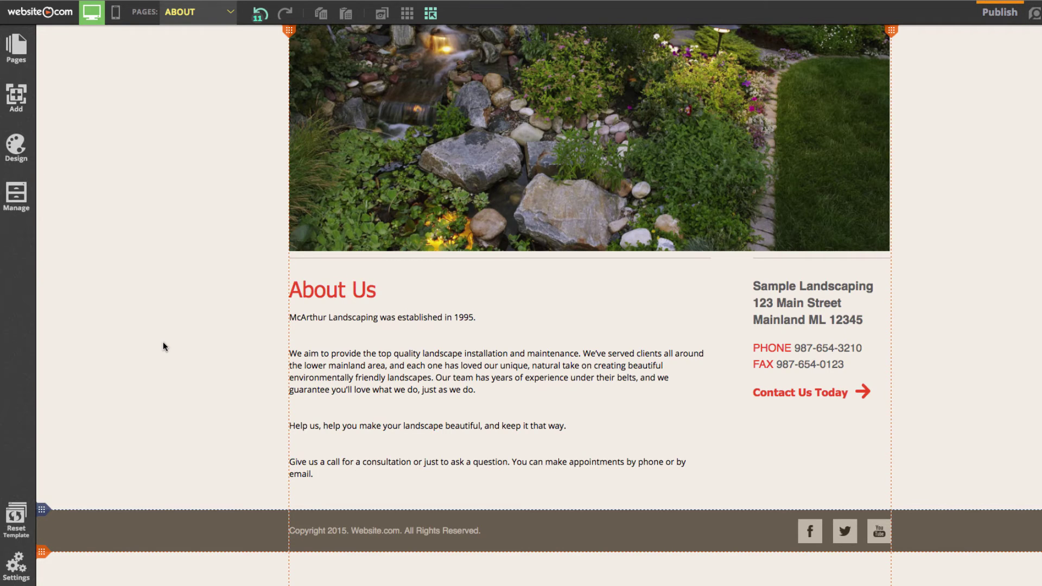
# Step: Clone the ABOUT page and name the copy TESTIMONIALS
pyautogui.click(24, 55)
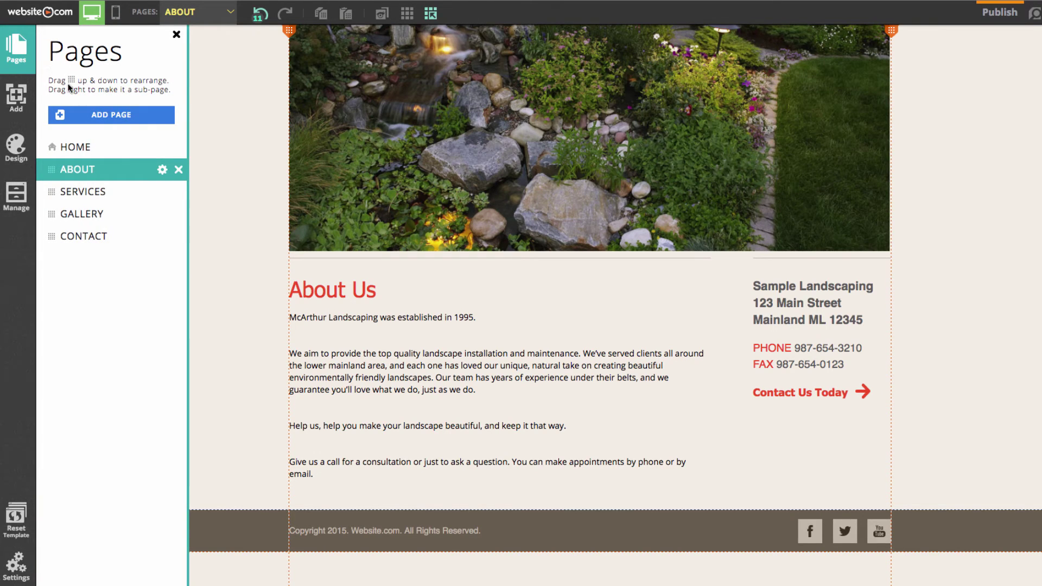
pyautogui.click(161, 170)
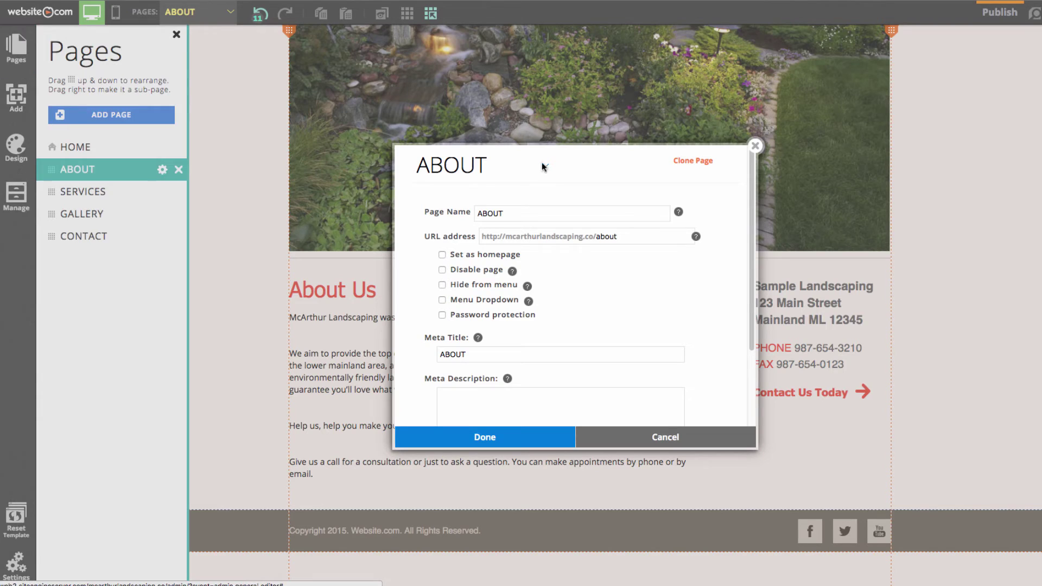
pyautogui.click(690, 161)
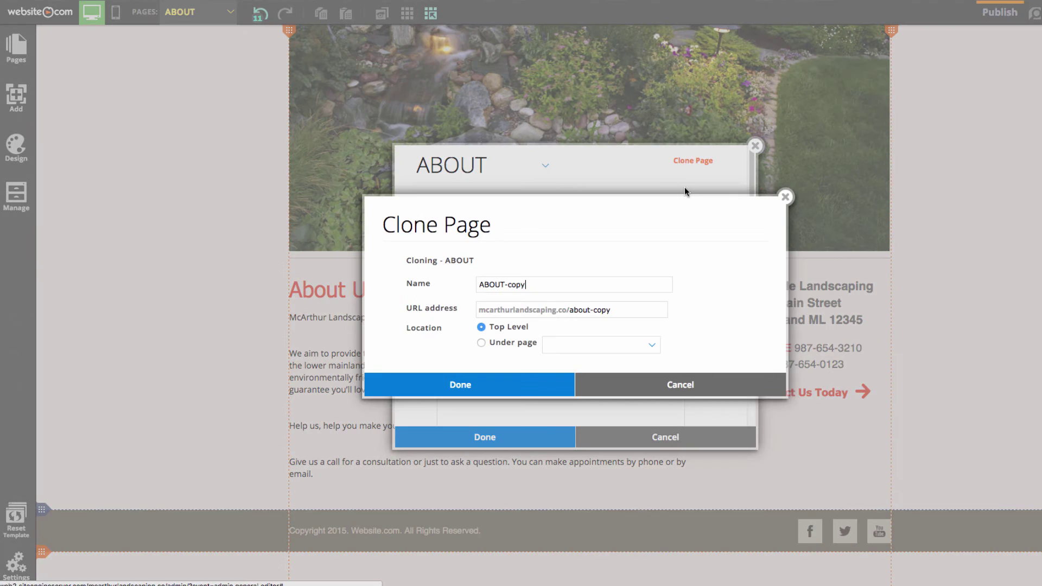
pyautogui.moveTo(532, 290); pyautogui.dragTo(433, 285)
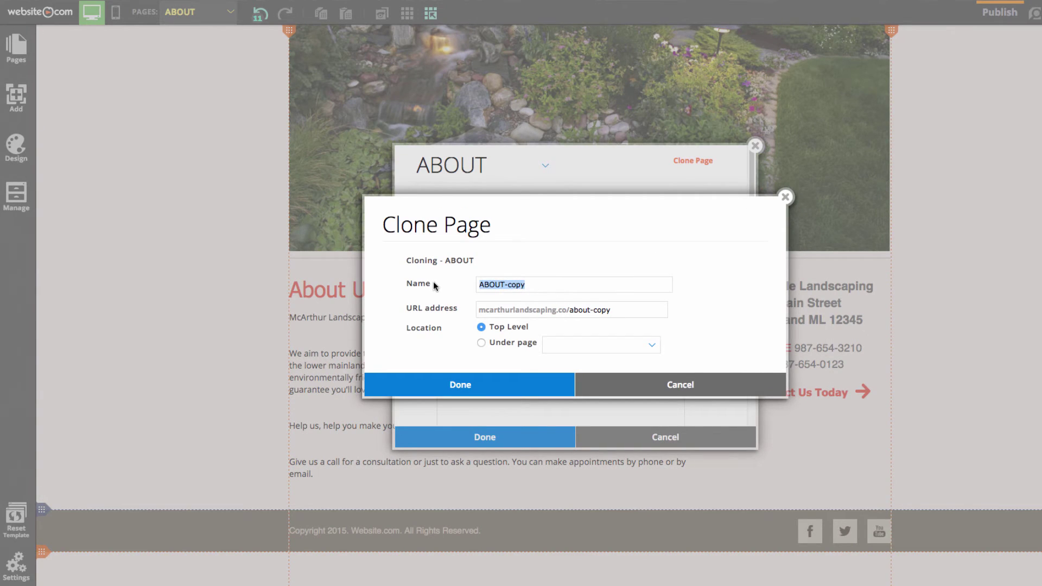
pyautogui.press('BackSpace')
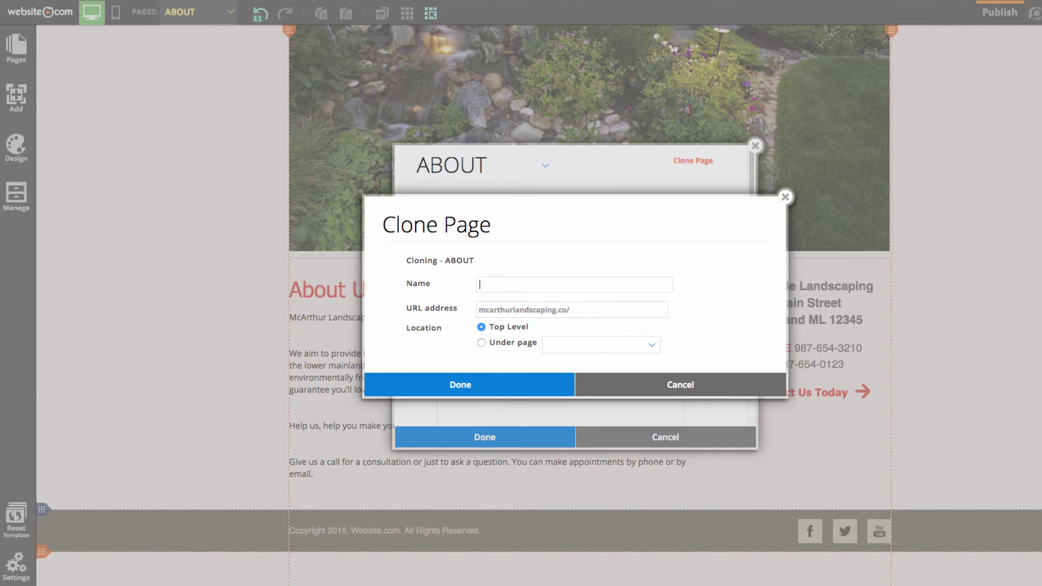
pyautogui.write('TESTIMONIALS')
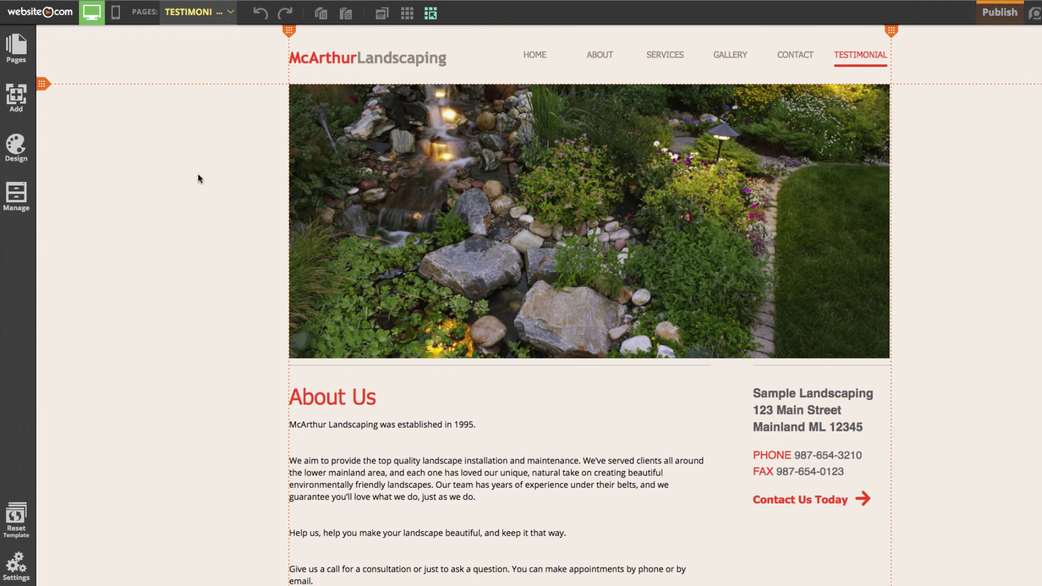
# Step: Change the TESTIMONIALS page's meta title from ABOUT to TESTIMONIALS and save the settings
pyautogui.click(17, 47)
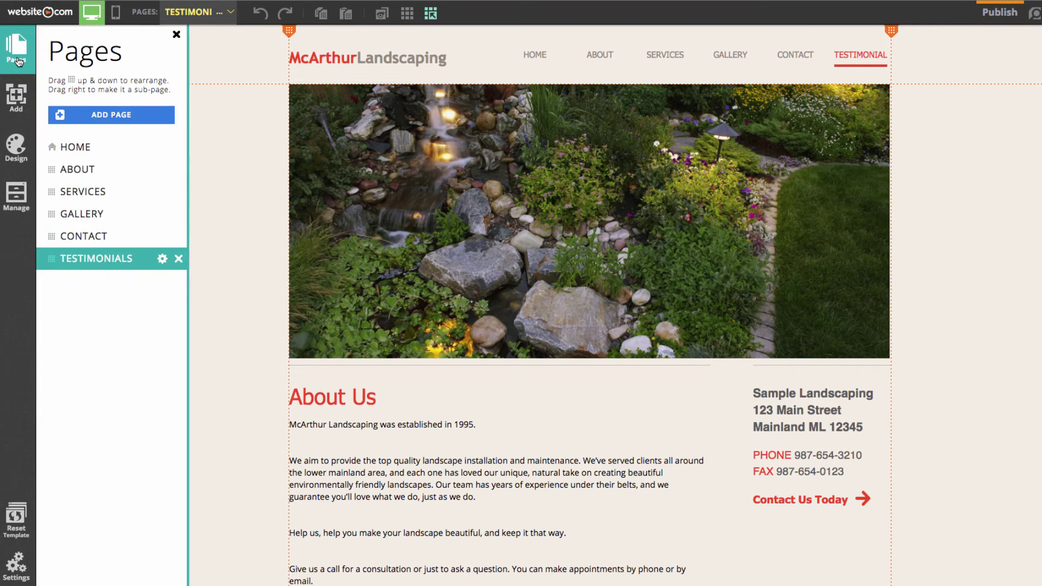
pyautogui.click(162, 261)
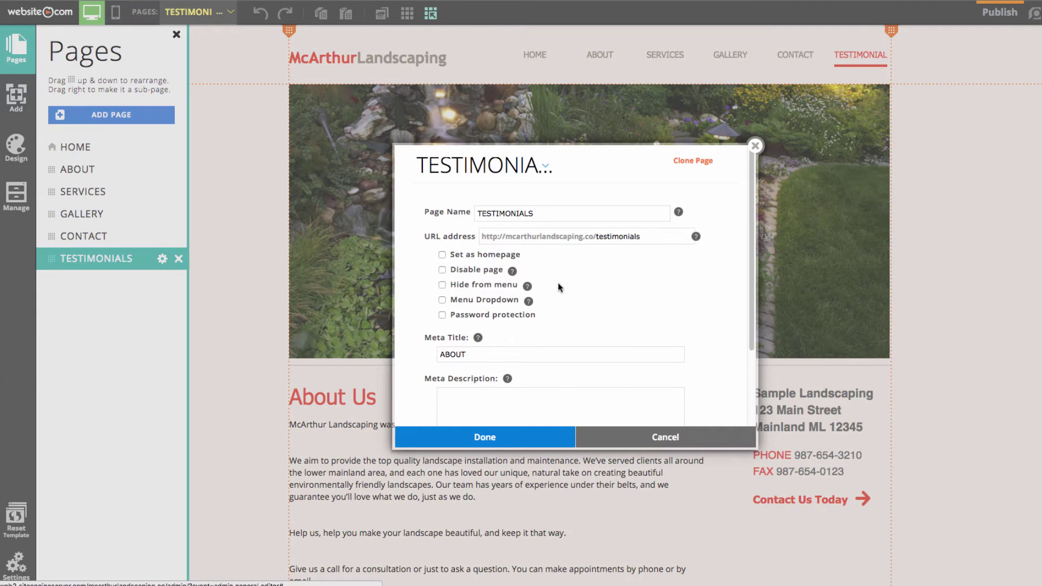
pyautogui.scroll(-3, 543, 285)
pyautogui.moveTo(487, 261); pyautogui.dragTo(437, 262)
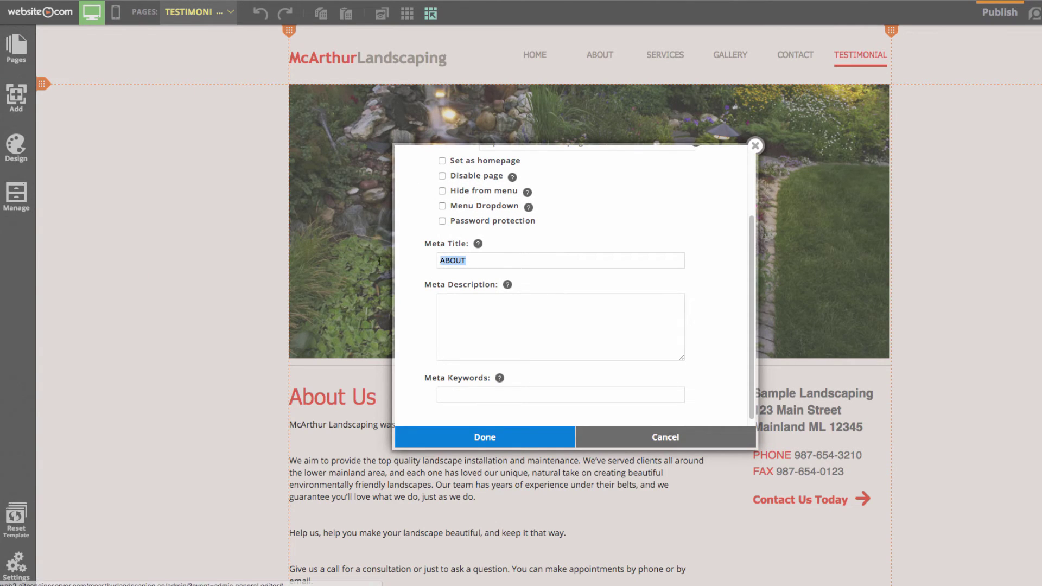
pyautogui.press('BackSpace')
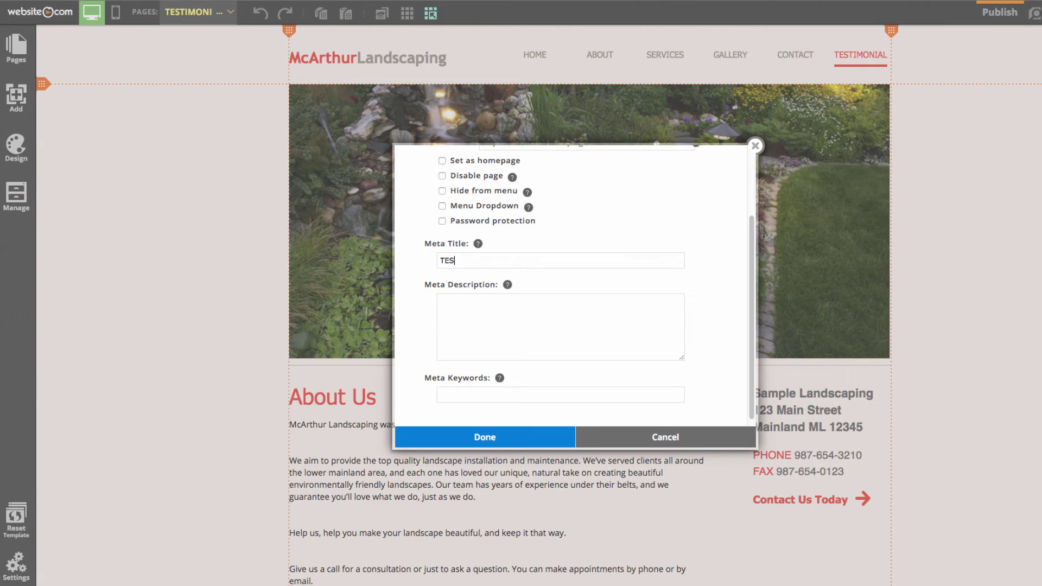
pyautogui.write('TESTIMONIALS')
pyautogui.scroll(2, 577, 272)
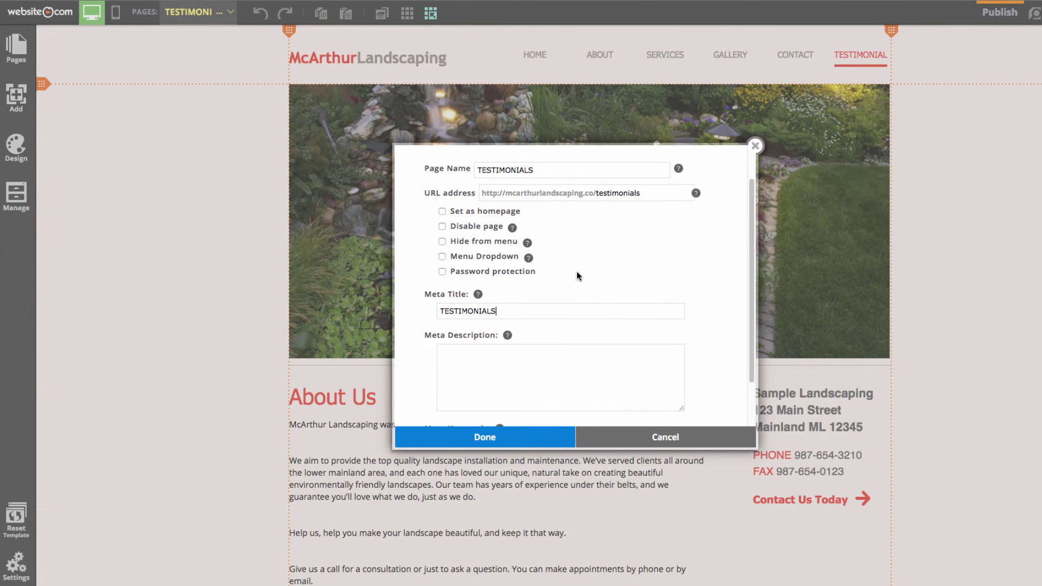
pyautogui.scroll(1, 577, 271)
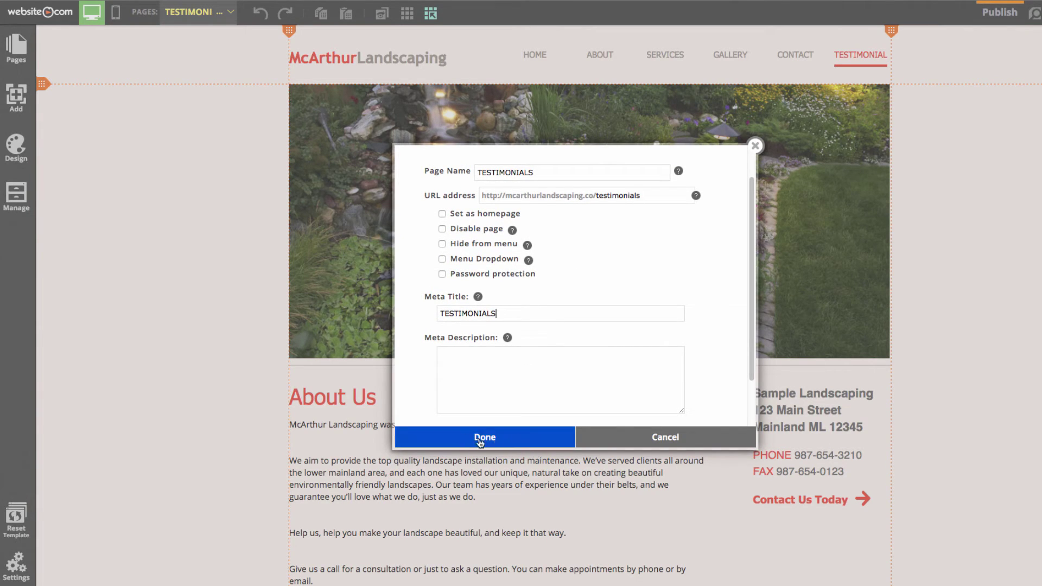
pyautogui.click(504, 443)
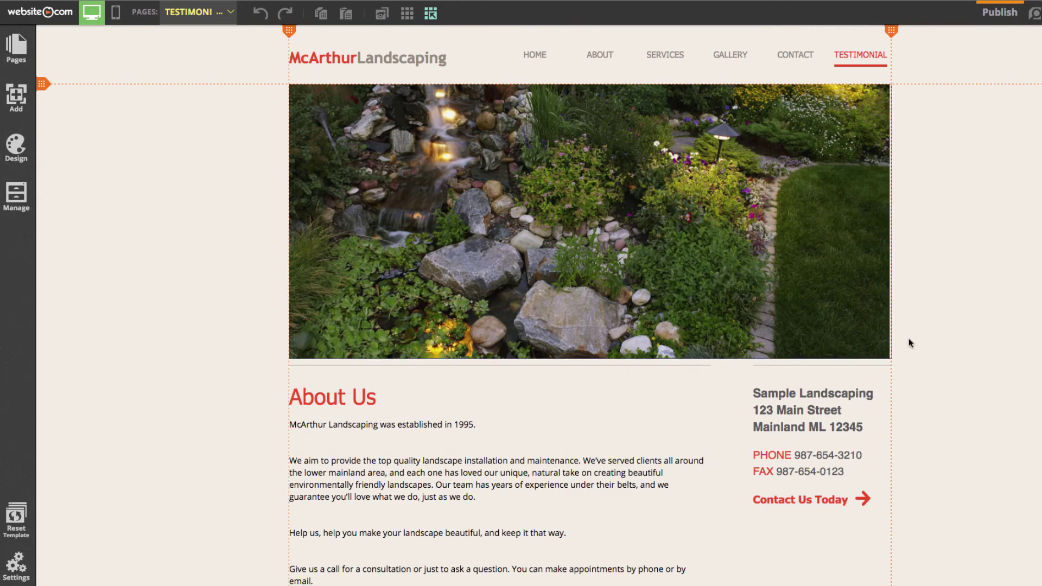
pyautogui.scroll(-3, 925, 340)
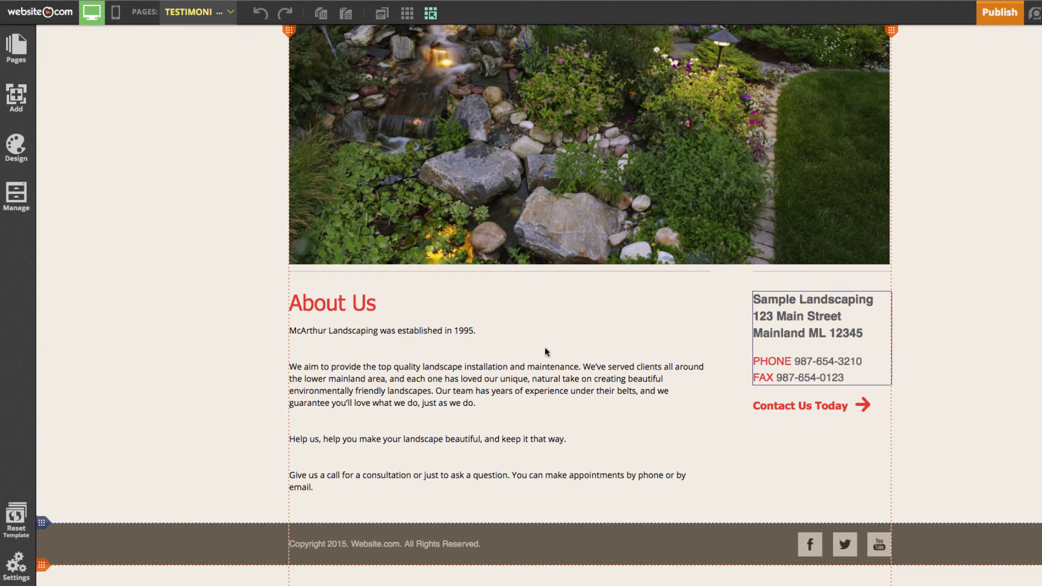
# Step: Edit the About Us body text and select all its paragraphs
pyautogui.click(373, 376)
pyautogui.click(407, 414)
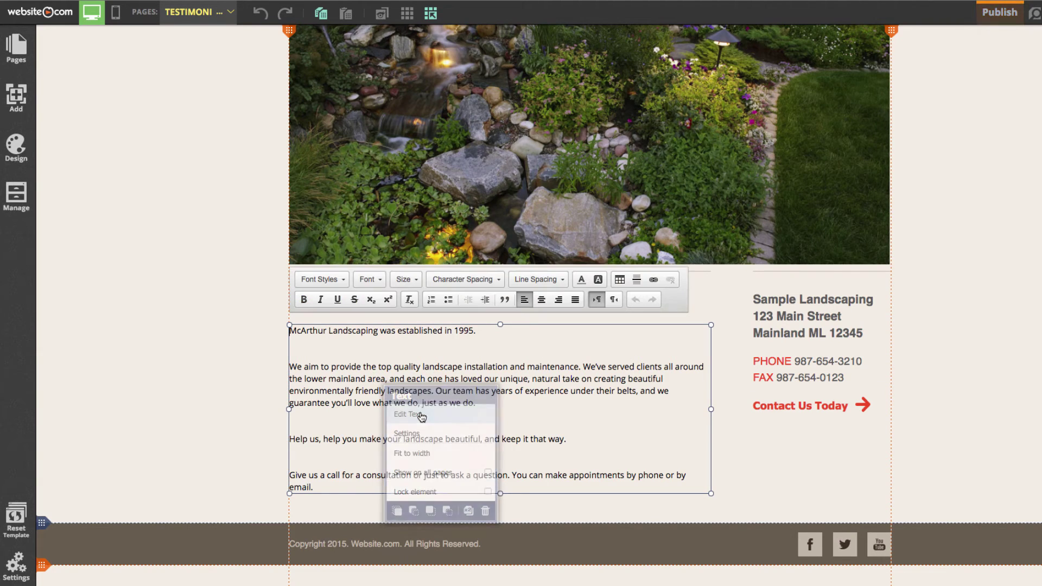
pyautogui.moveTo(325, 491); pyautogui.dragTo(275, 323)
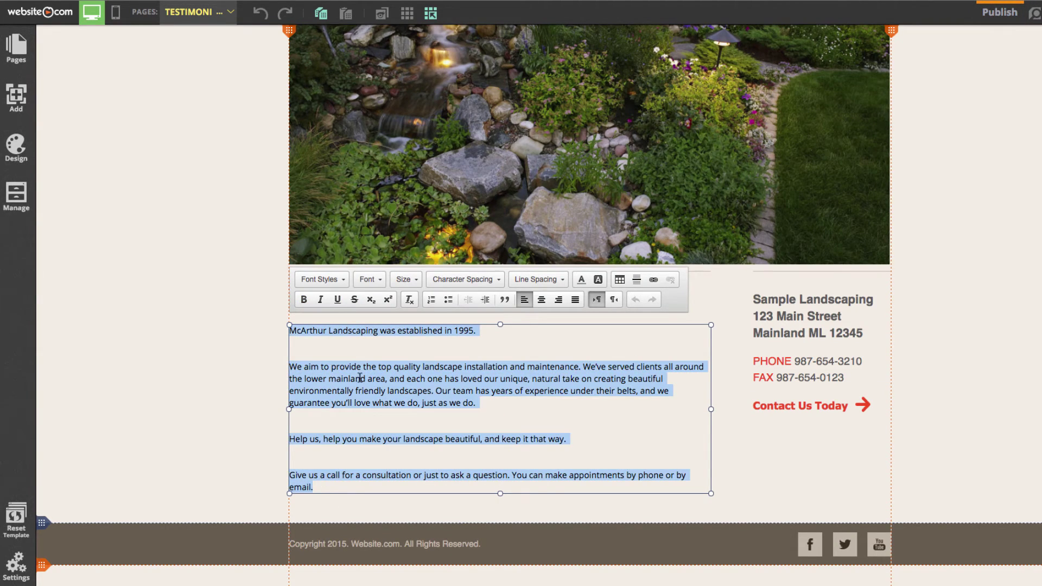
# Step: Paste the four testimonial quotes from the notes over the About Us paragraphs
pyautogui.moveTo(750, 575)
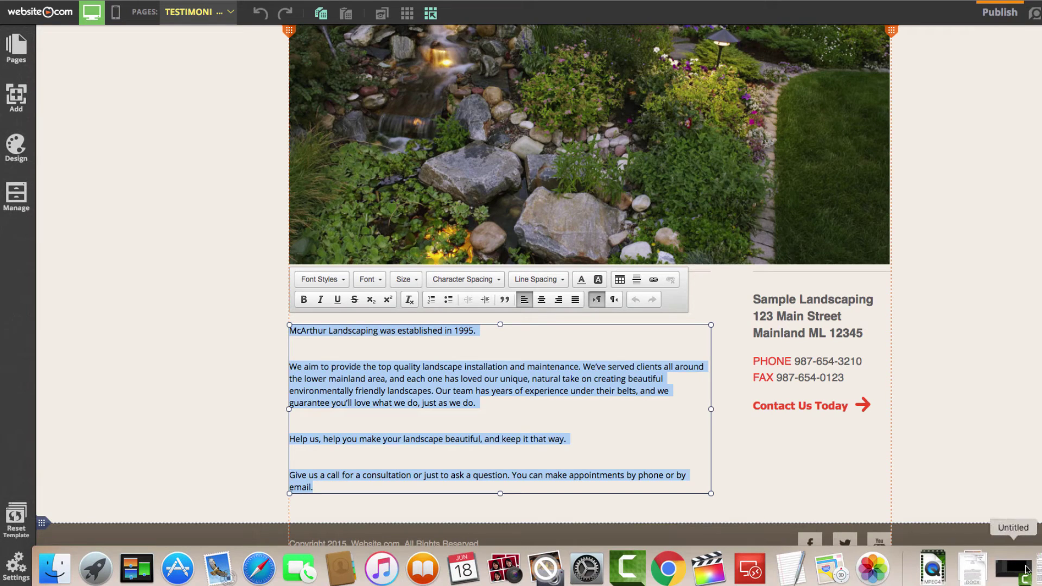
pyautogui.click(791, 568)
pyautogui.scroll(-2, 603, 369)
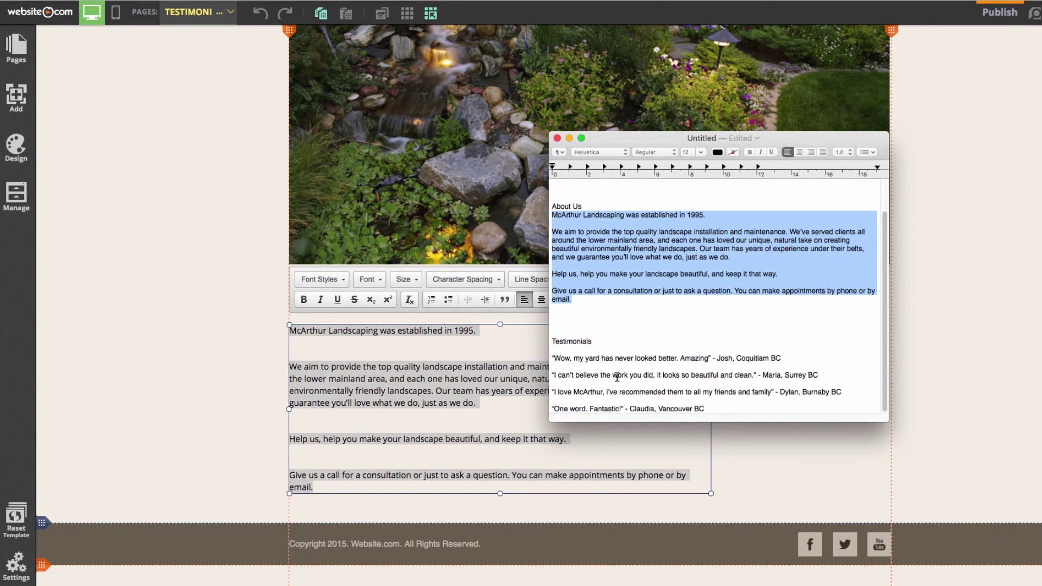
pyautogui.moveTo(552, 356); pyautogui.dragTo(734, 424)
pyautogui.press('super+c')
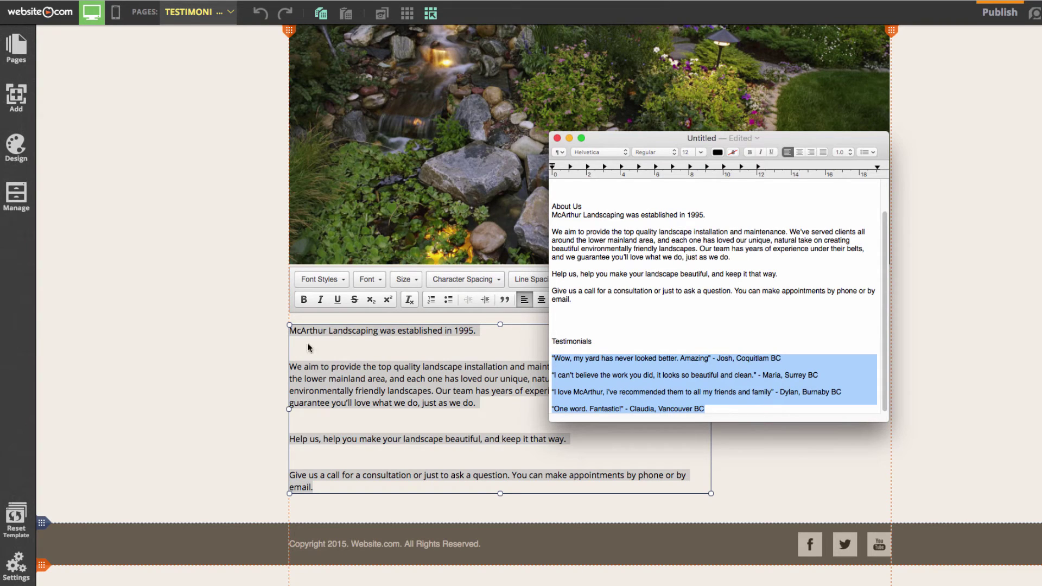
pyautogui.click(363, 386)
pyautogui.press('super+v')
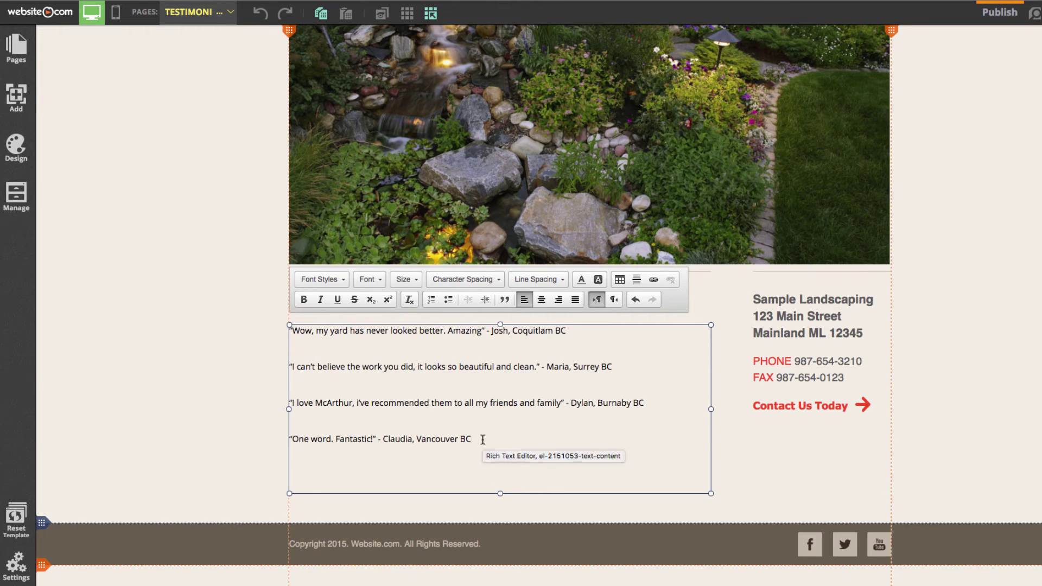
pyautogui.moveTo(482, 440); pyautogui.dragTo(275, 333)
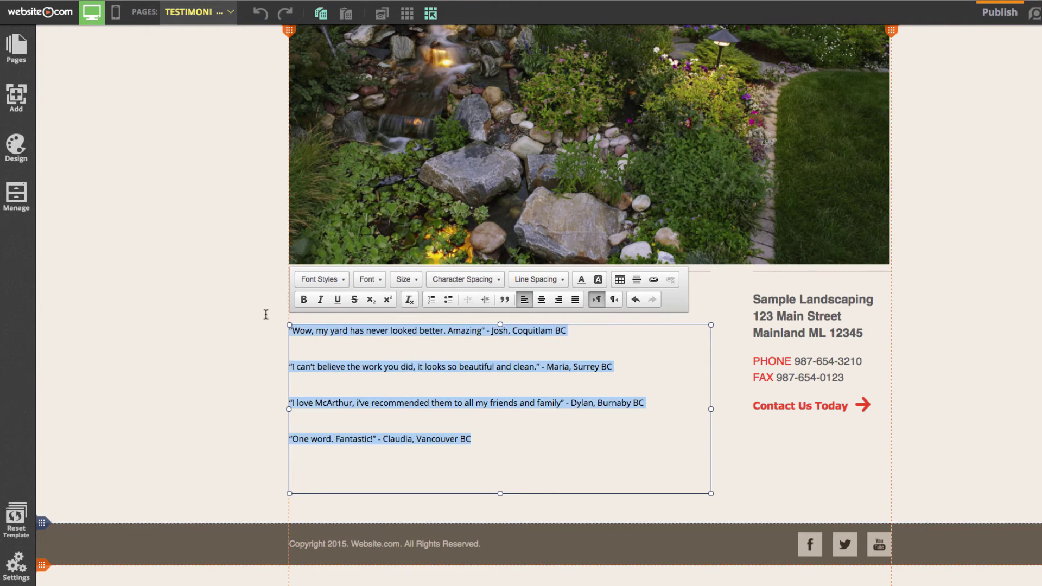
# Step: Apply the Section Title style to the four testimonials and scroll up to the page header
pyautogui.click(335, 286)
pyautogui.click(342, 351)
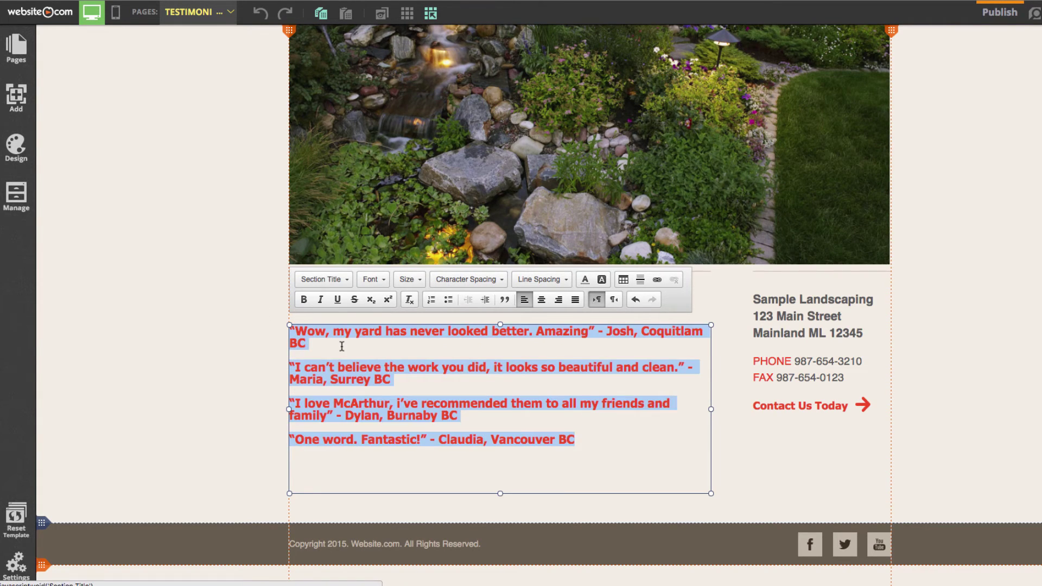
pyautogui.click(117, 300)
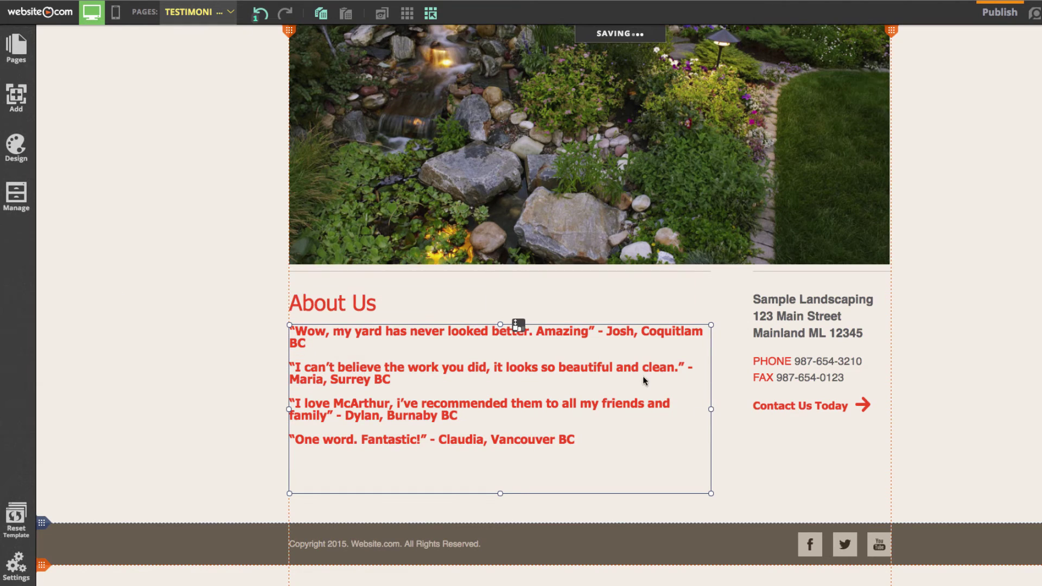
pyautogui.rightClick(237, 353)
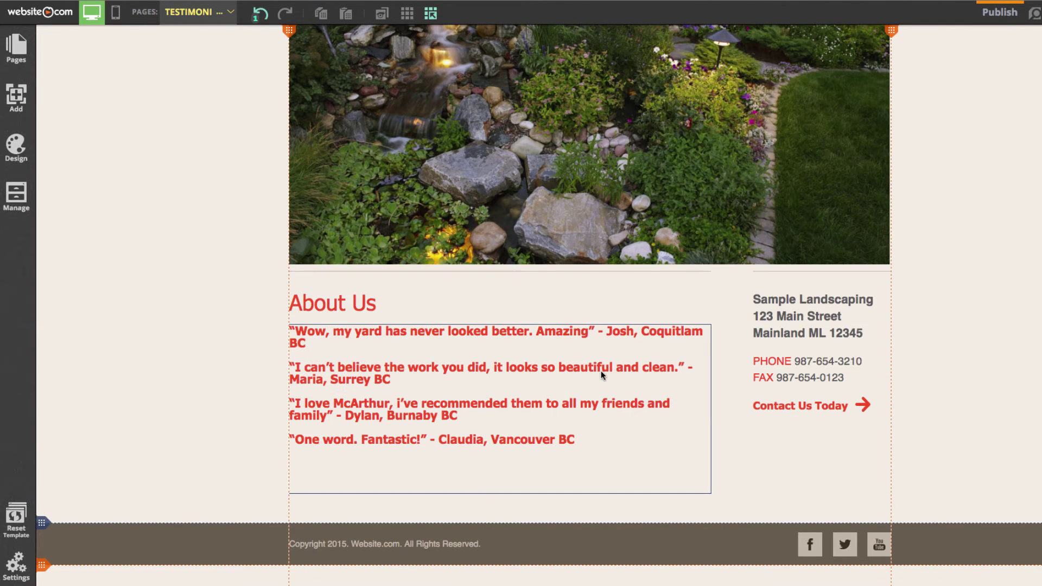
pyautogui.scroll(3, 600, 375)
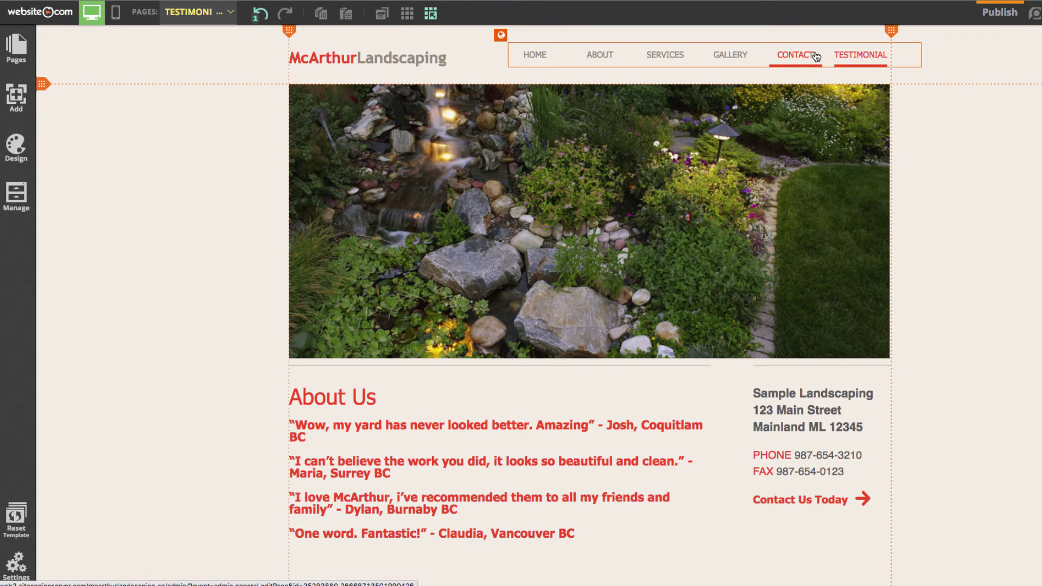
# Step: Move TESTIMONIALS above CONTACT in the site's page order
pyautogui.click(15, 48)
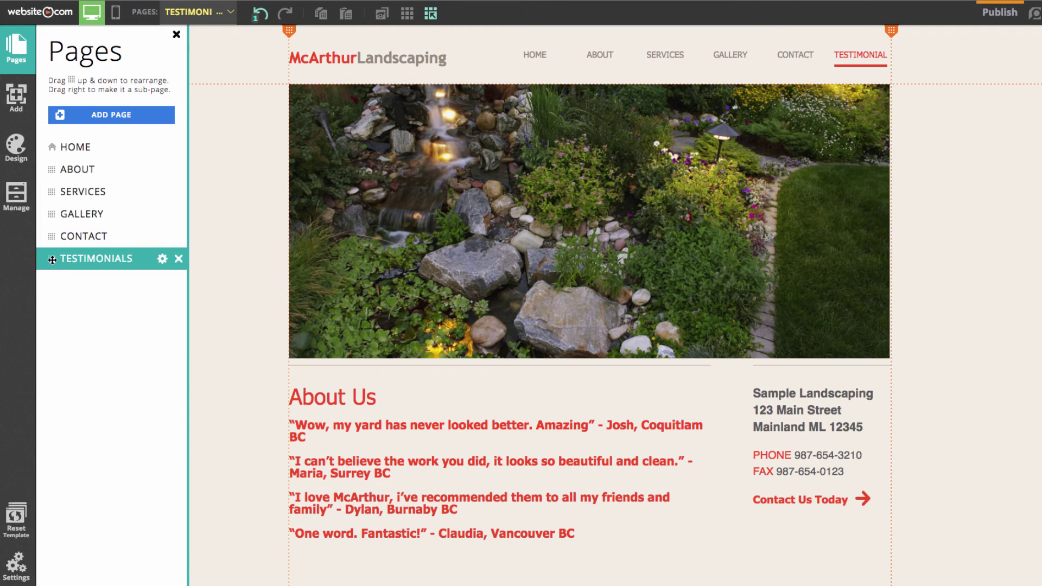
pyautogui.moveTo(51, 260); pyautogui.dragTo(52, 236)
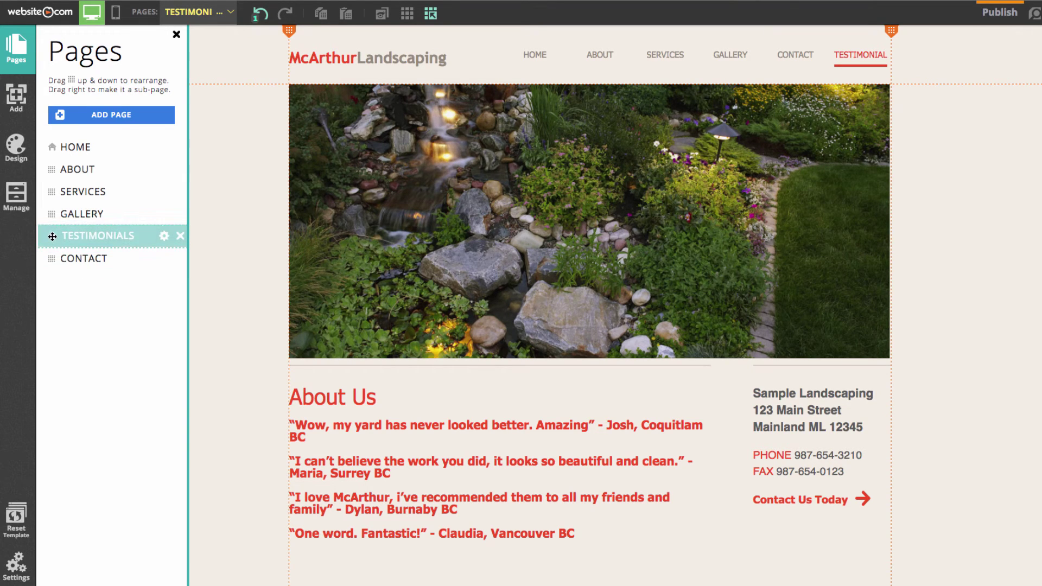
pyautogui.click(406, 292)
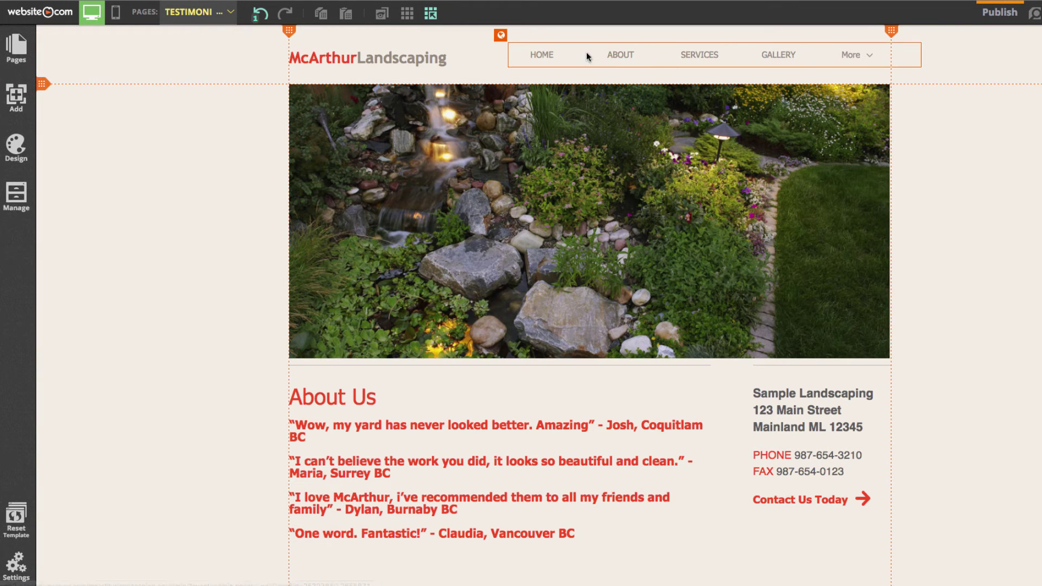
pyautogui.moveTo(869, 56)
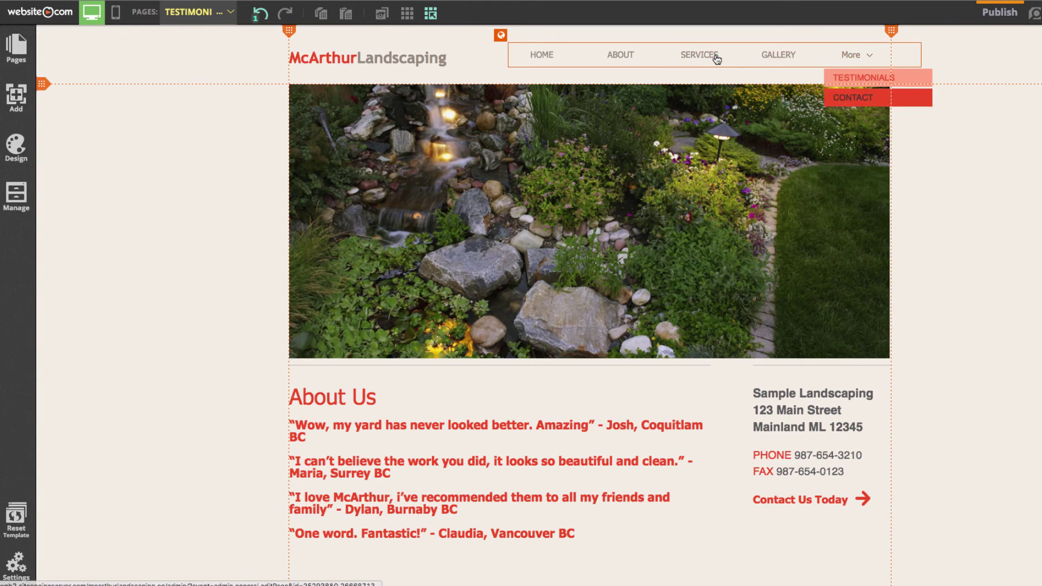
pyautogui.click(683, 58)
# Step: Widen the navigation bar on both sides and shift it left so more links fit inline
pyautogui.click(556, 65)
pyautogui.moveTo(508, 55); pyautogui.dragTo(468, 55)
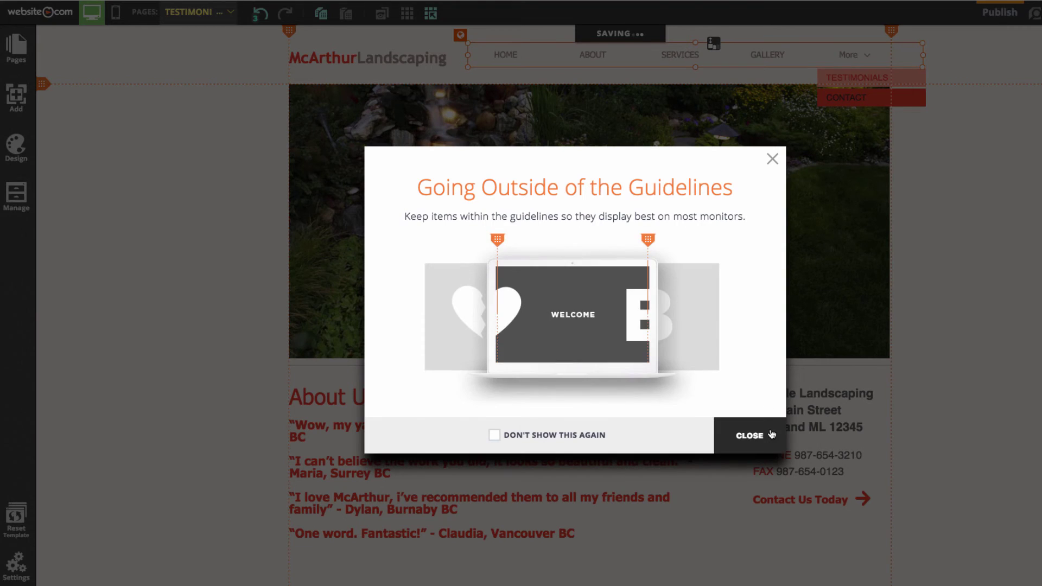
pyautogui.click(749, 435)
pyautogui.moveTo(856, 55); pyautogui.dragTo(826, 55)
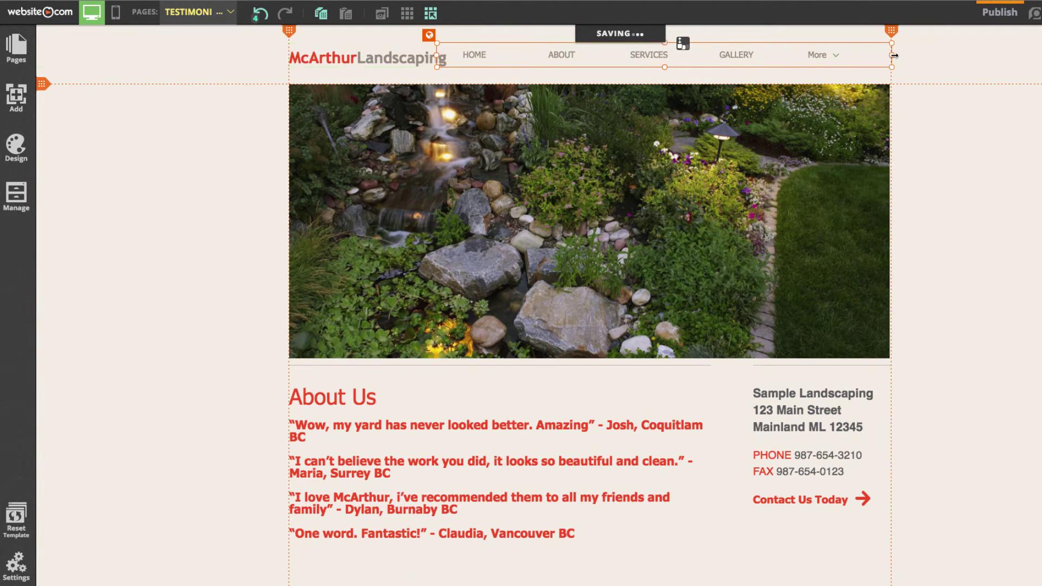
pyautogui.moveTo(894, 55); pyautogui.dragTo(1011, 55)
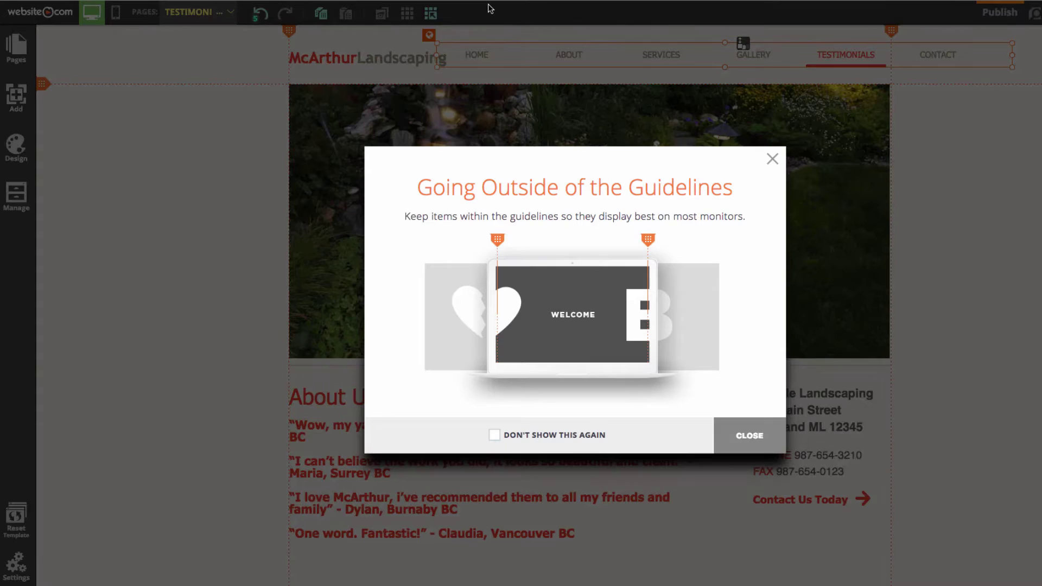
pyautogui.click(761, 444)
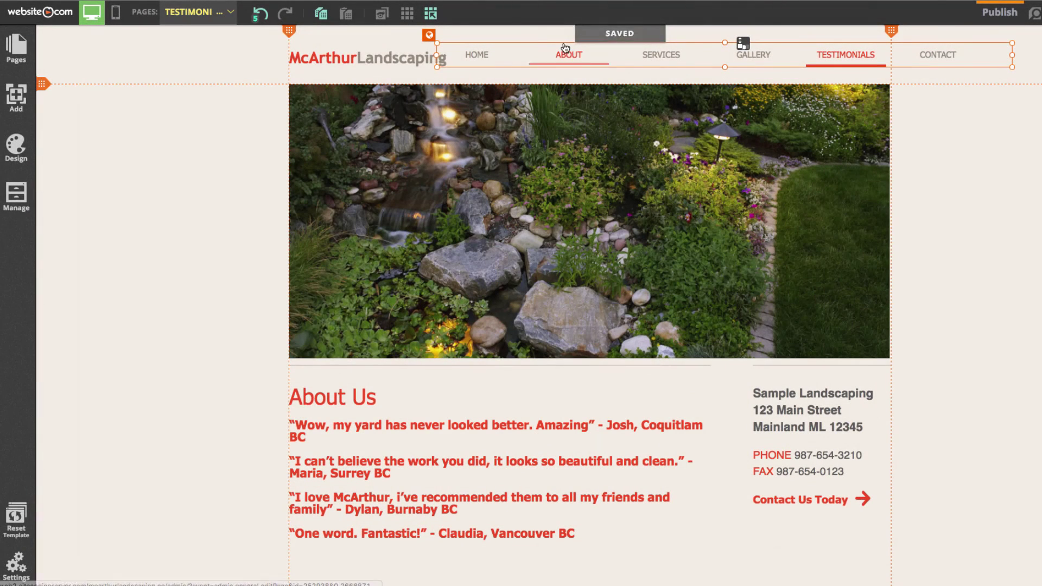
# Step: Narrow the logo text box and lower the navigation bar slightly
pyautogui.rightClick(365, 55)
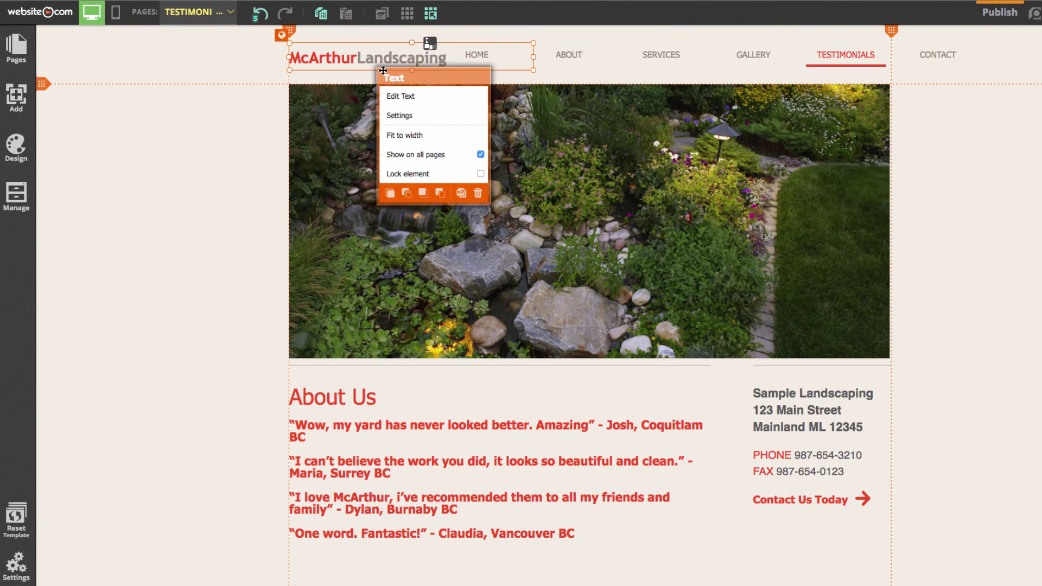
pyautogui.click(526, 53)
pyautogui.moveTo(535, 56); pyautogui.dragTo(449, 57)
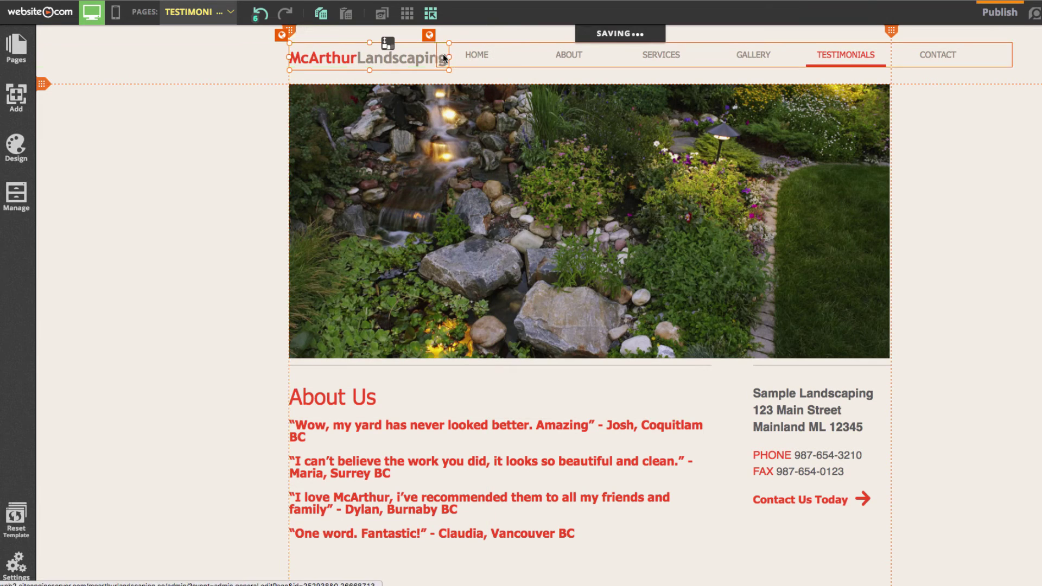
pyautogui.moveTo(691, 54); pyautogui.dragTo(691, 64)
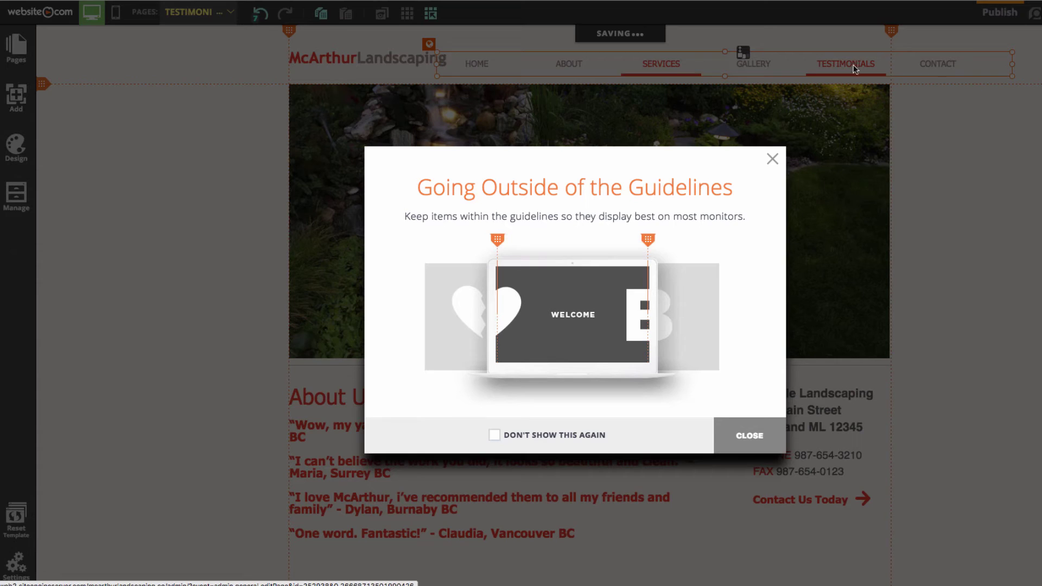
pyautogui.click(750, 435)
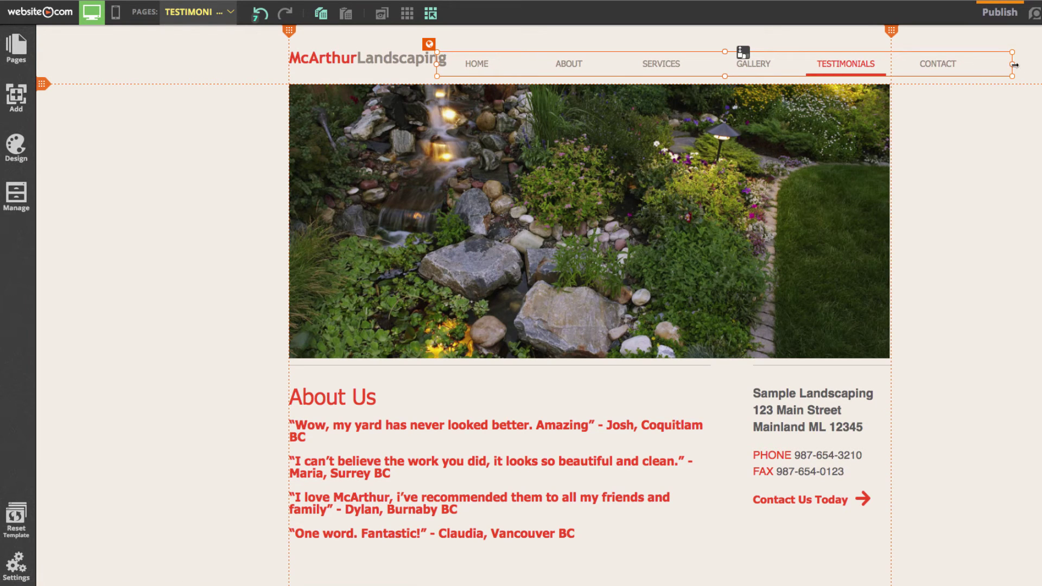
# Step: Trim the navigation bar from both ends and nudge it up beside the logo
pyautogui.moveTo(1013, 64); pyautogui.dragTo(890, 65)
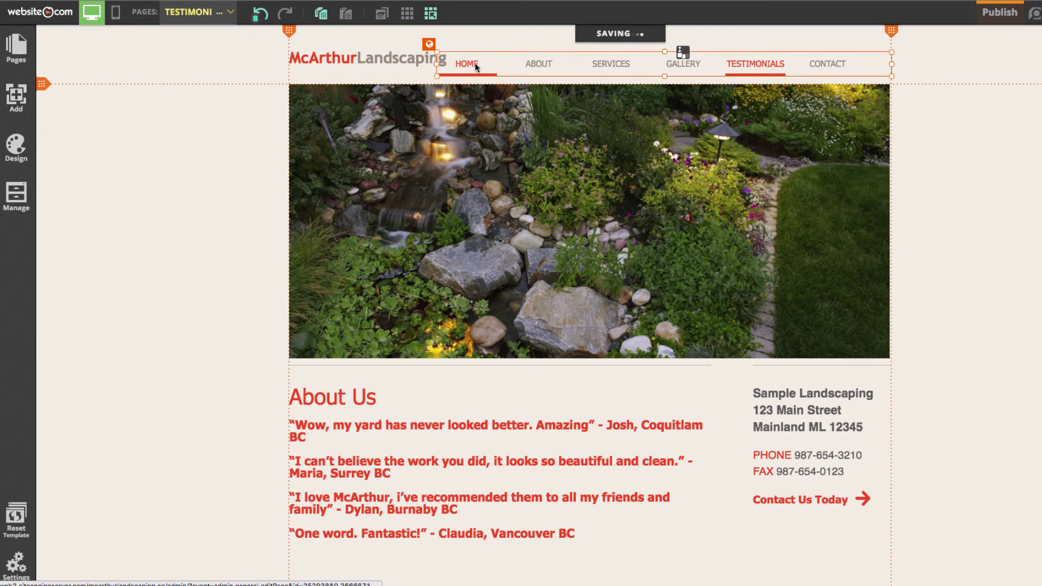
pyautogui.moveTo(437, 64); pyautogui.dragTo(449, 64)
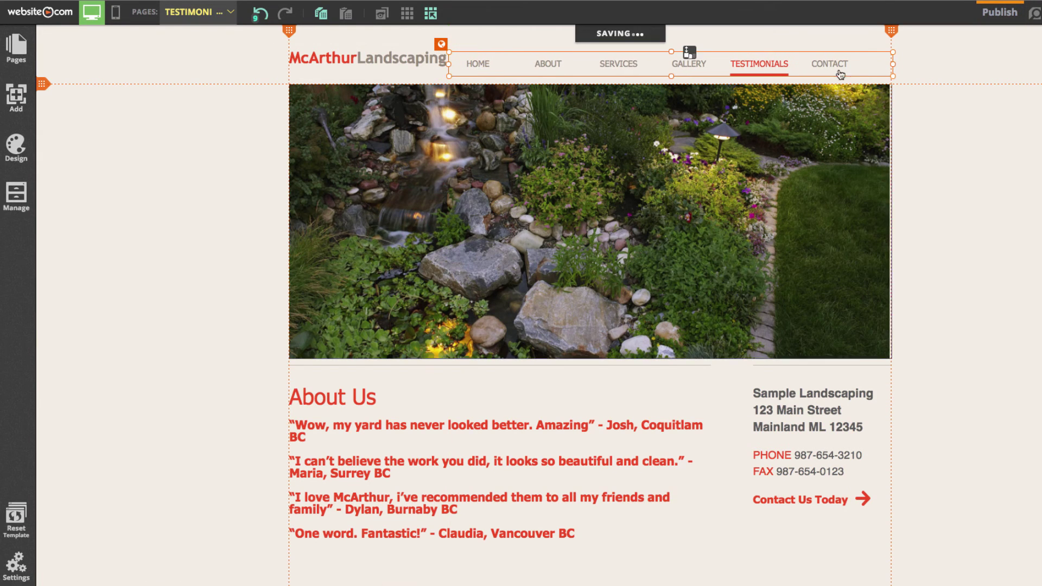
pyautogui.moveTo(768, 68); pyautogui.dragTo(761, 60)
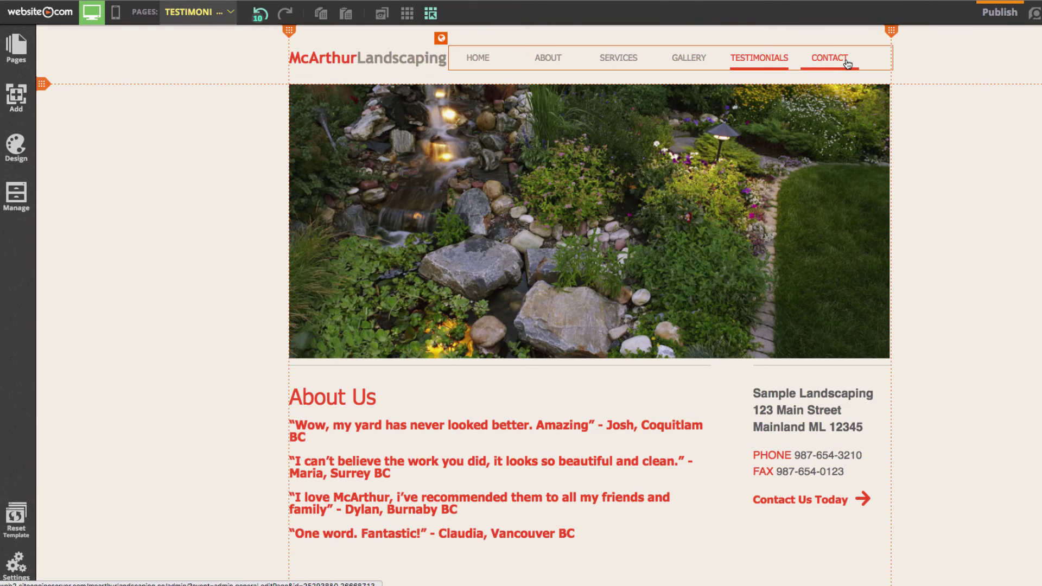
pyautogui.rightClick(897, 56)
pyautogui.click(458, 58)
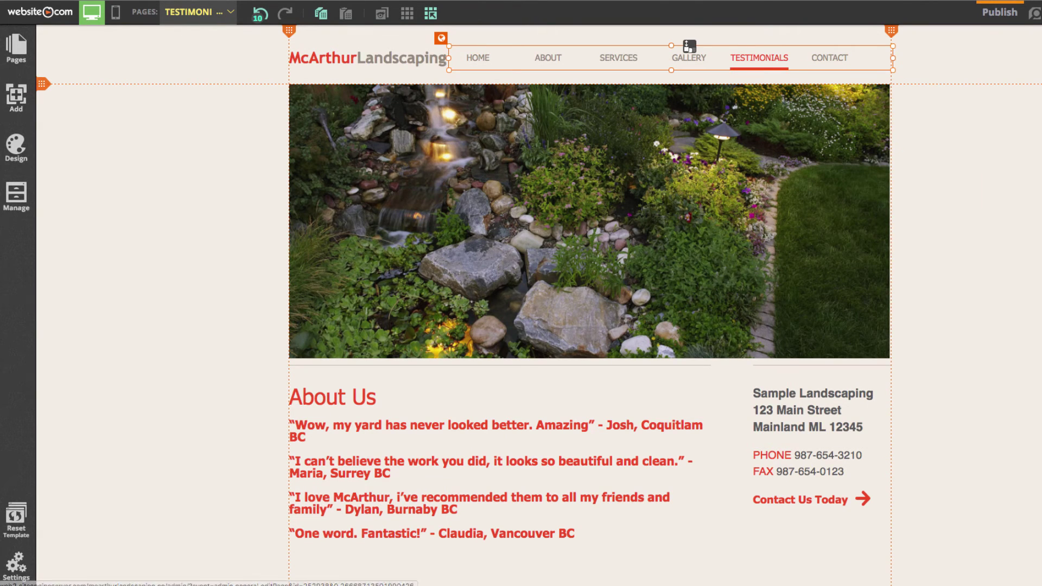
pyautogui.press('Escape')
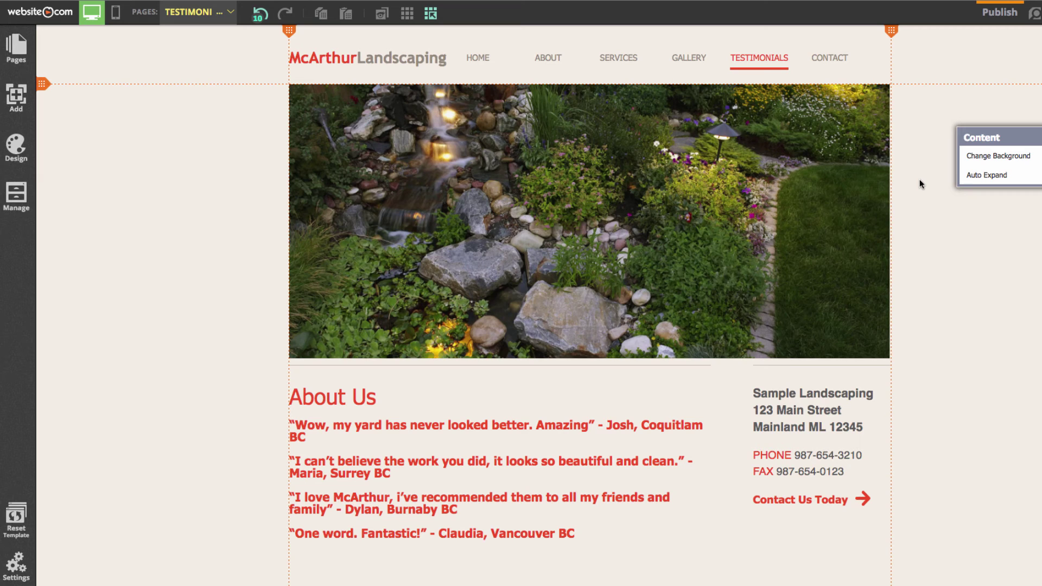
# Step: Switch to the About page's mobile layout and dismiss the welcome tour and new-elements notice
pyautogui.click(198, 12)
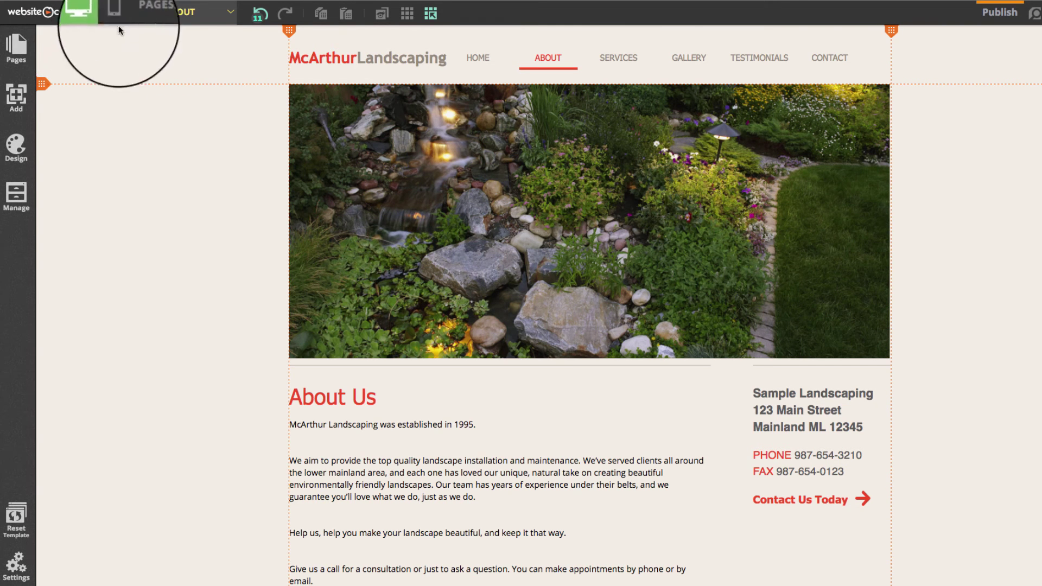
pyautogui.click(116, 16)
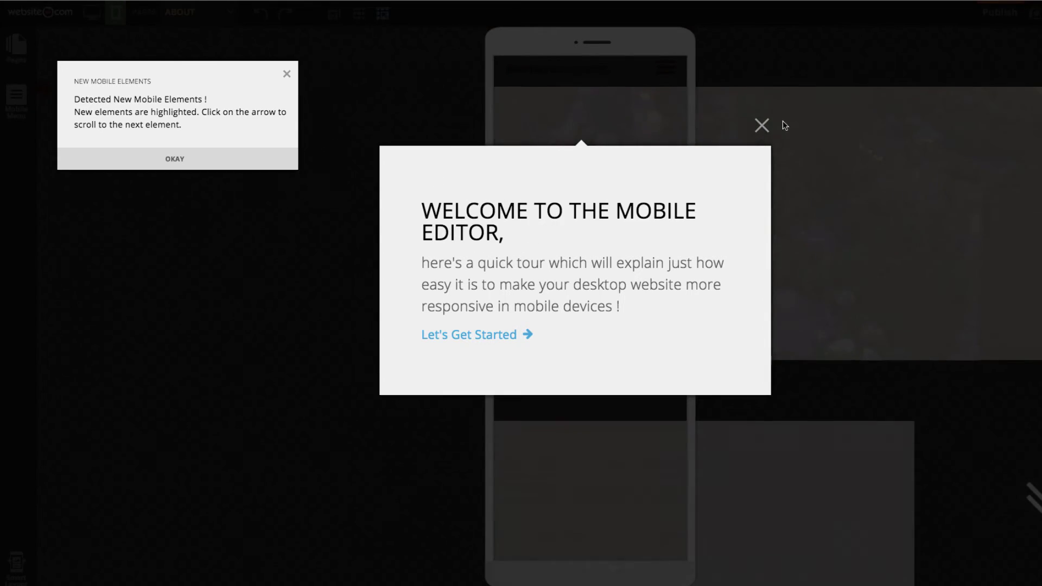
pyautogui.click(762, 125)
pyautogui.click(184, 160)
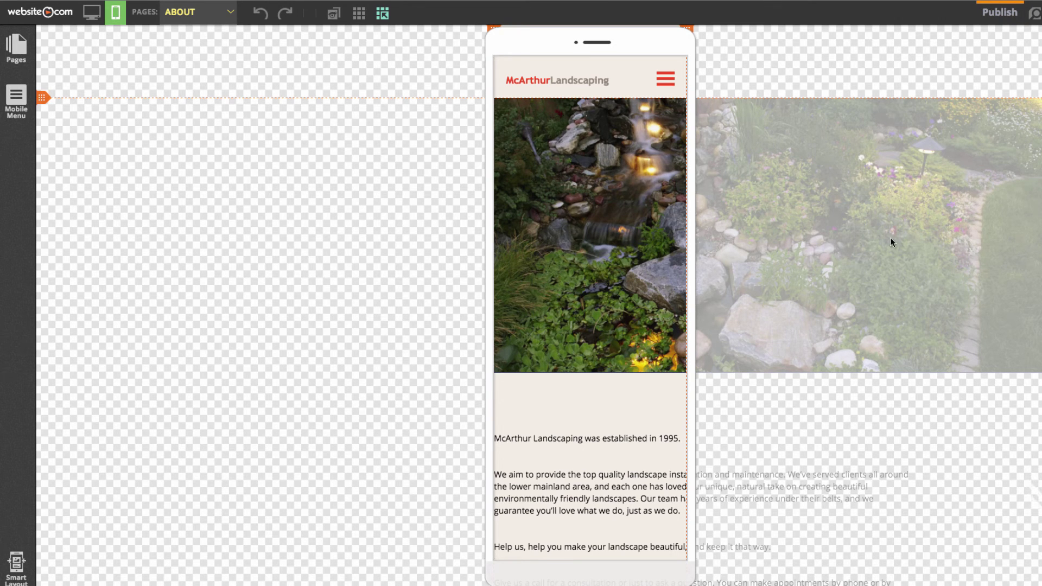
# Step: Shrink the garden image to 320 x 220 and zoom the photo out to reframe it
pyautogui.click(817, 231)
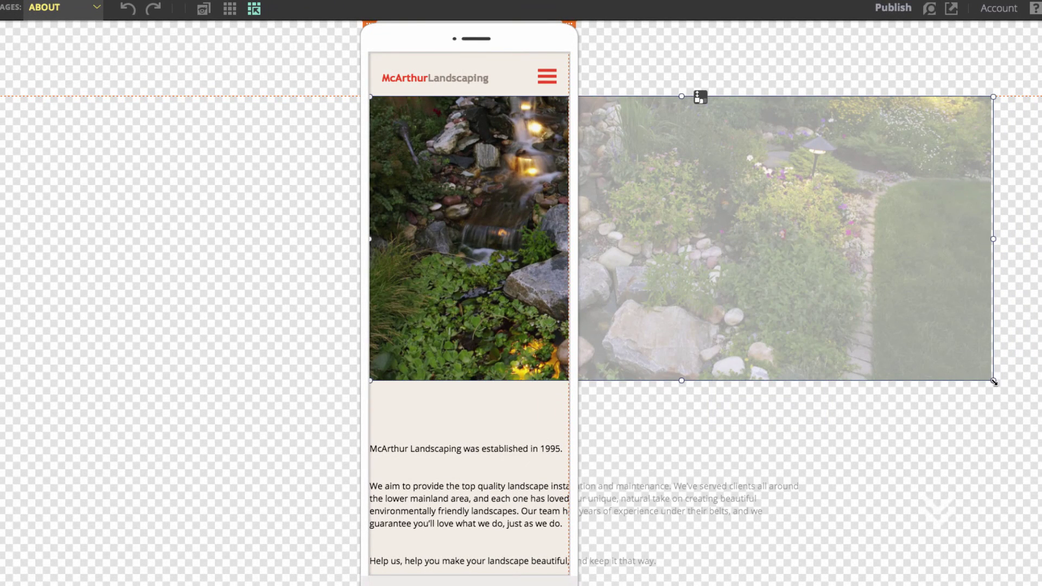
pyautogui.moveTo(856, 365); pyautogui.dragTo(565, 326)
pyautogui.moveTo(470, 327); pyautogui.dragTo(477, 233)
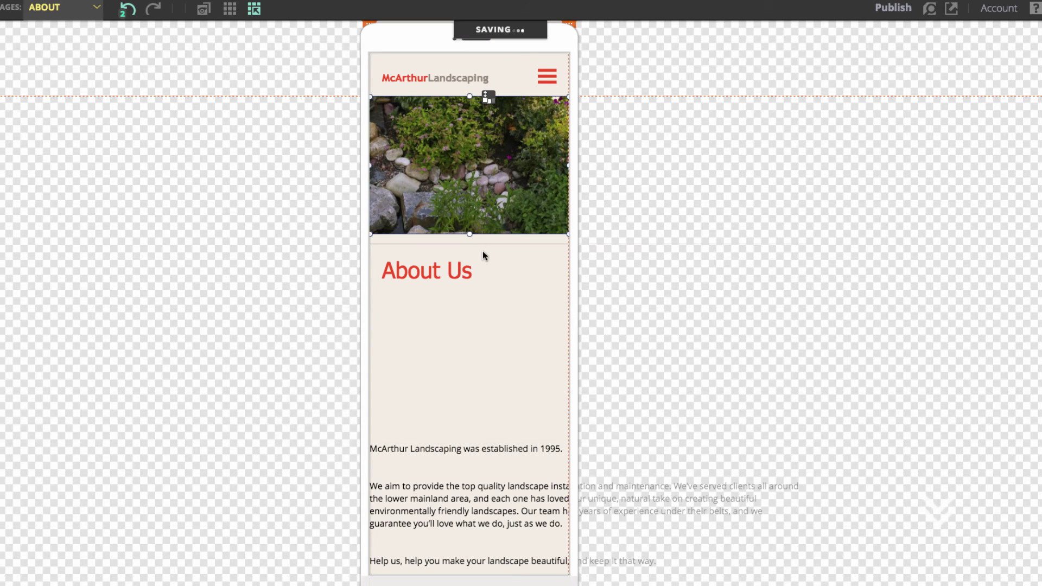
pyautogui.click(468, 179)
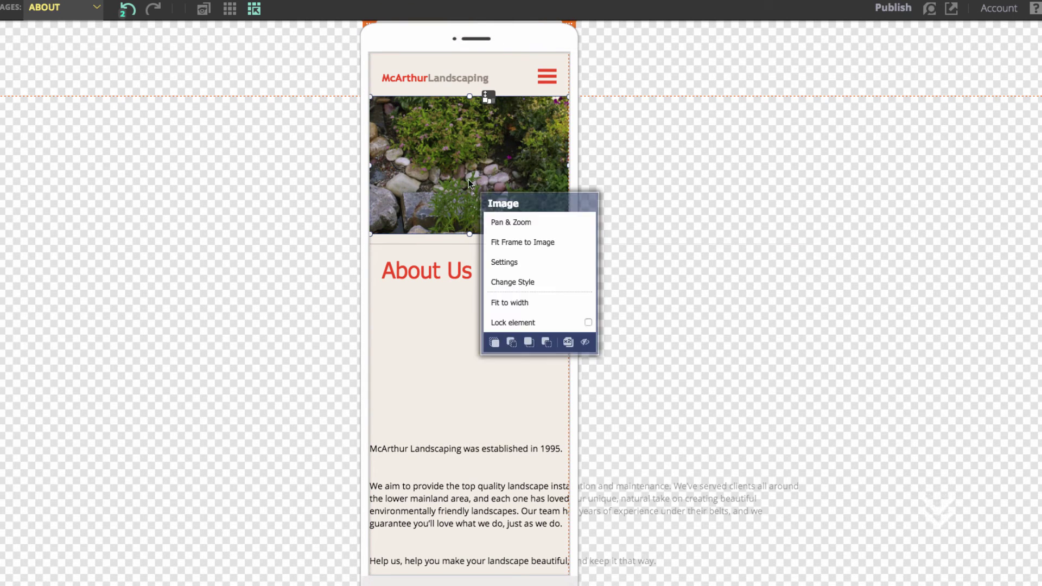
pyautogui.click(524, 223)
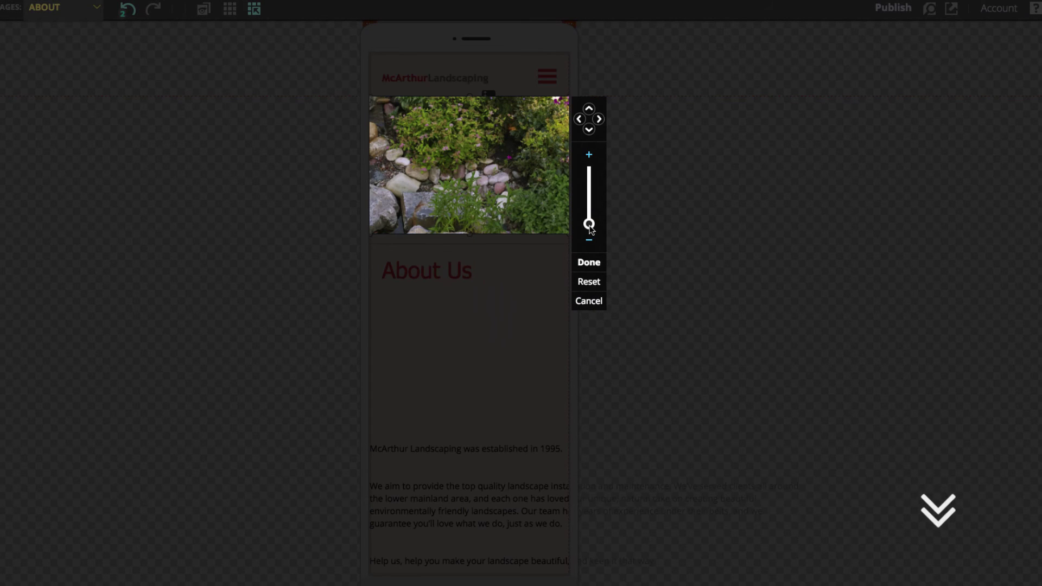
pyautogui.click(589, 262)
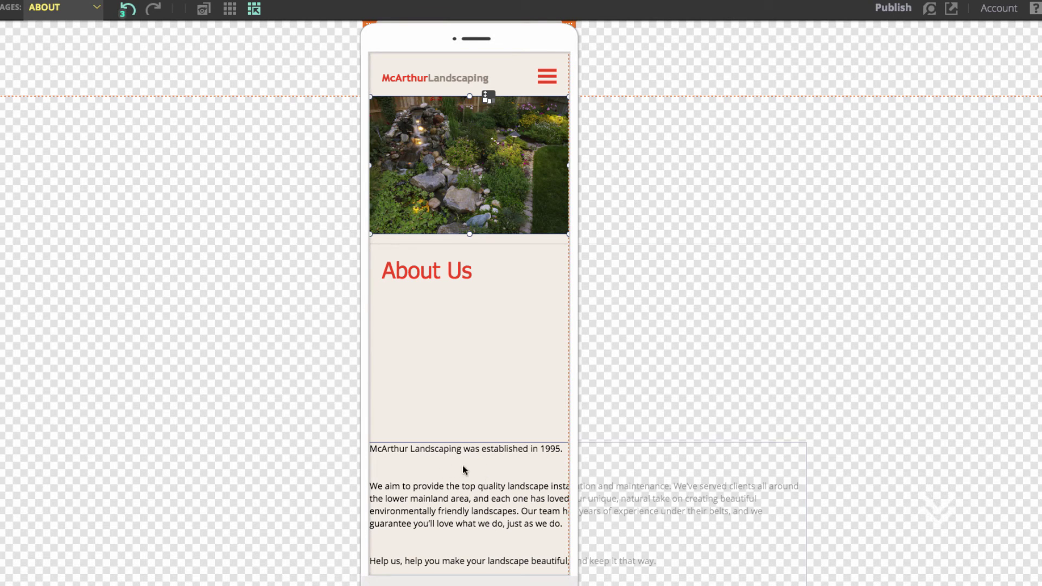
# Step: Move the About Us text up under the heading and narrow it to the phone width
pyautogui.moveTo(465, 501); pyautogui.dragTo(468, 369)
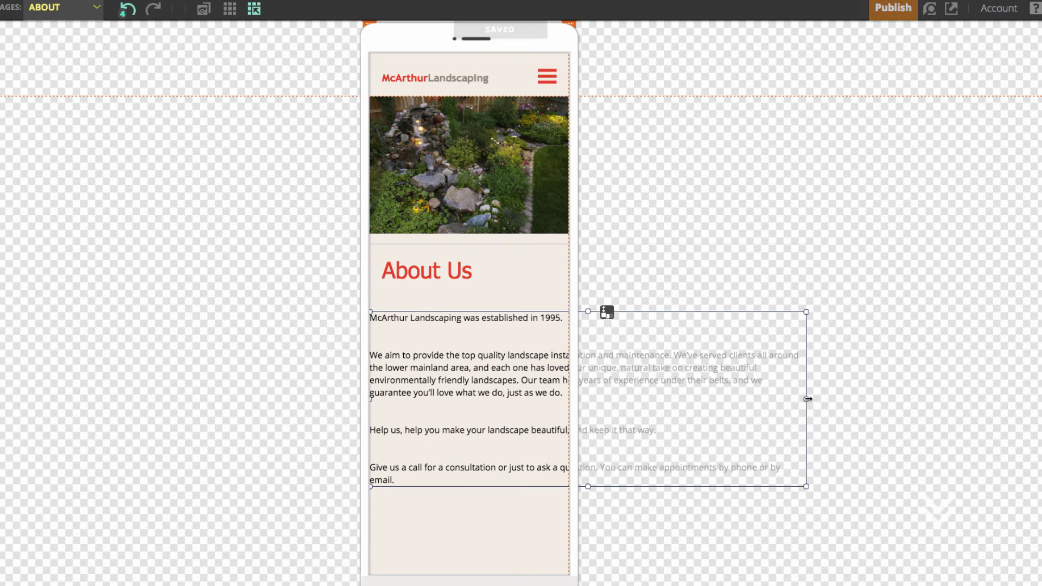
pyautogui.moveTo(806, 399); pyautogui.dragTo(559, 392)
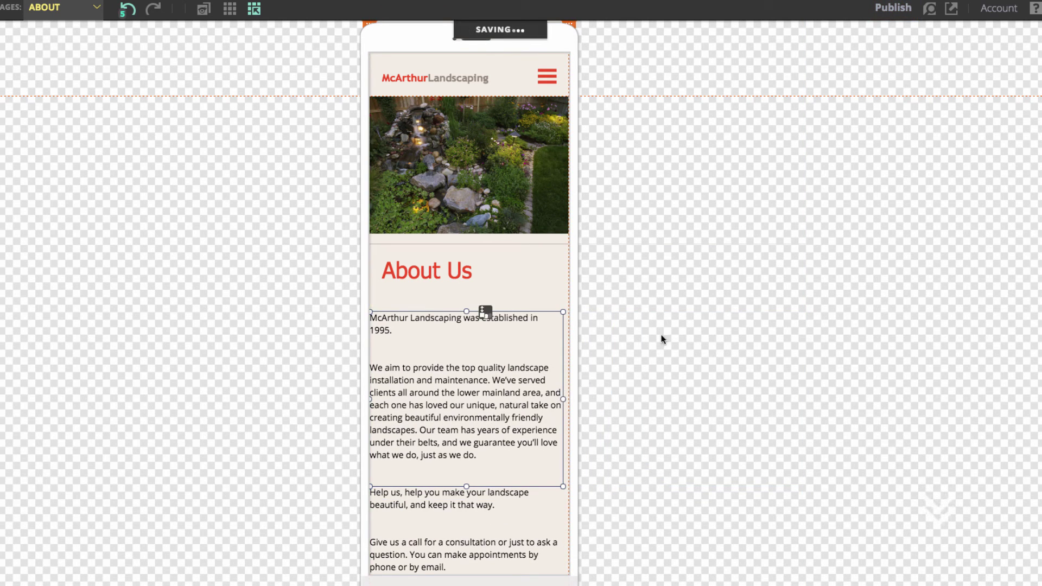
pyautogui.scroll(-5, 748, 341)
pyautogui.scroll(5, 614, 348)
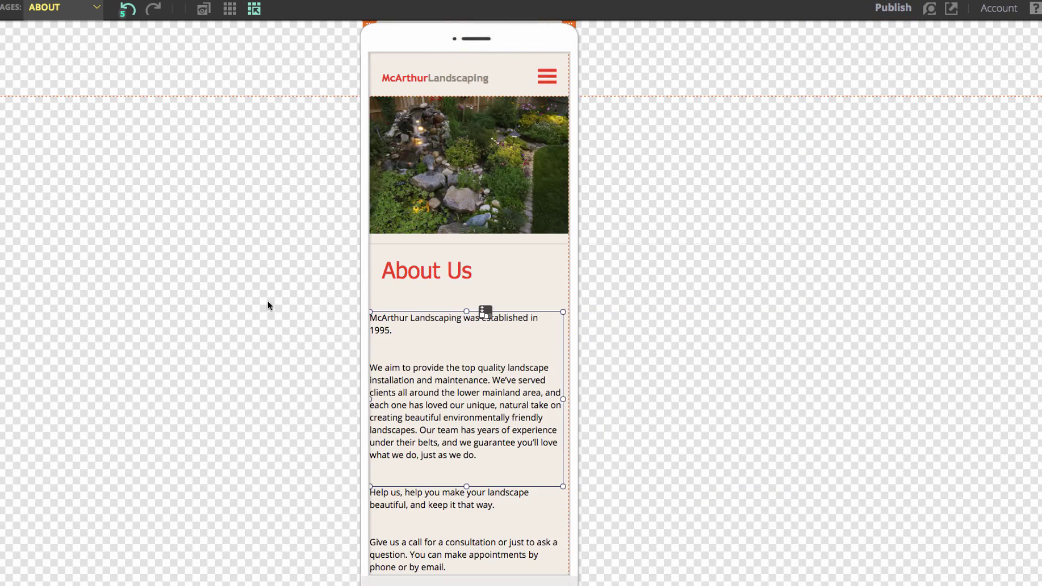
pyautogui.click(54, 10)
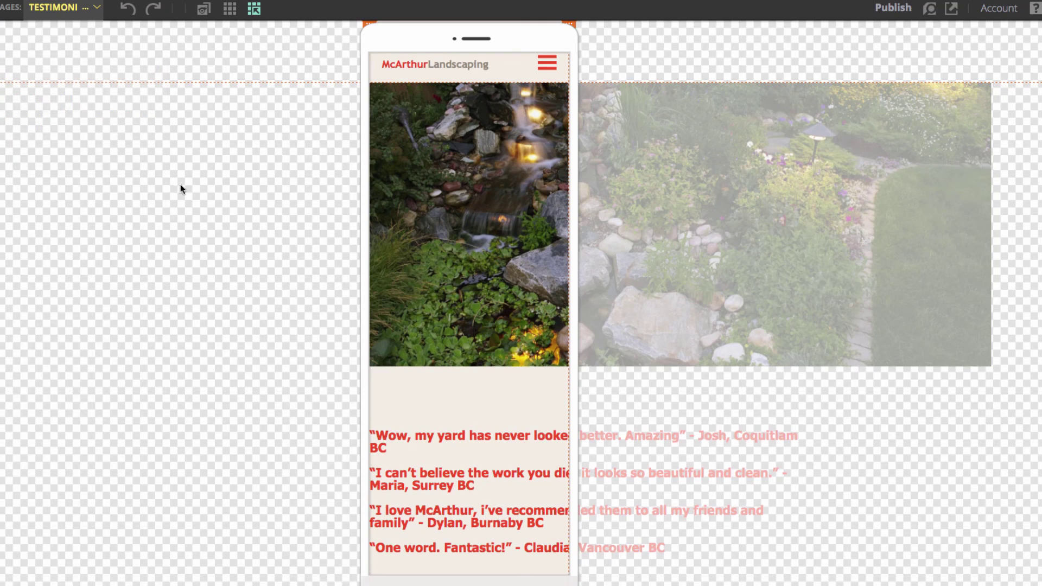
# Step: Shrink the garden image to the phone width, shorten it, and reframe it to show the whole garden
pyautogui.rightClick(723, 238)
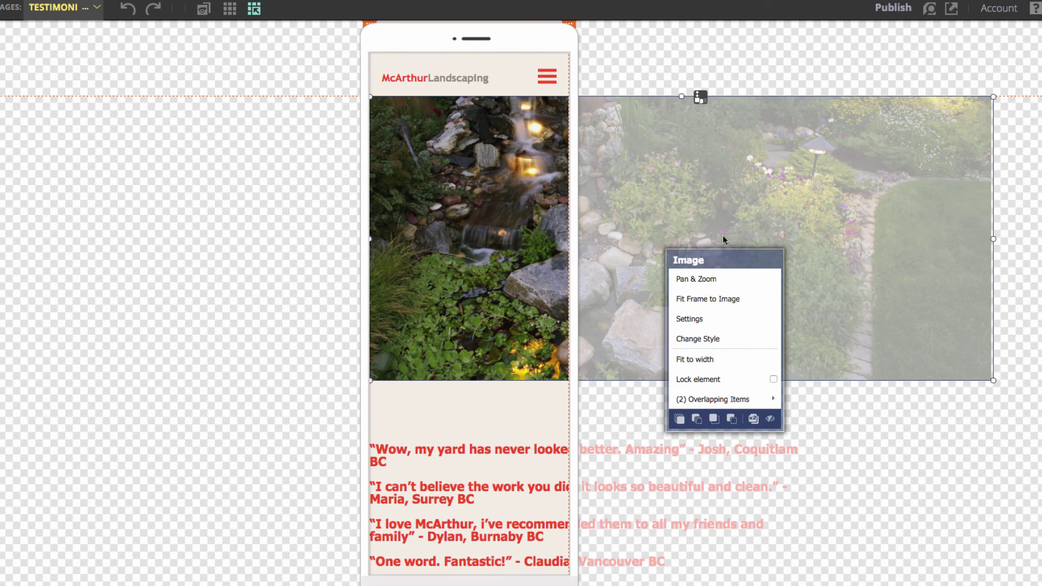
pyautogui.click(991, 239)
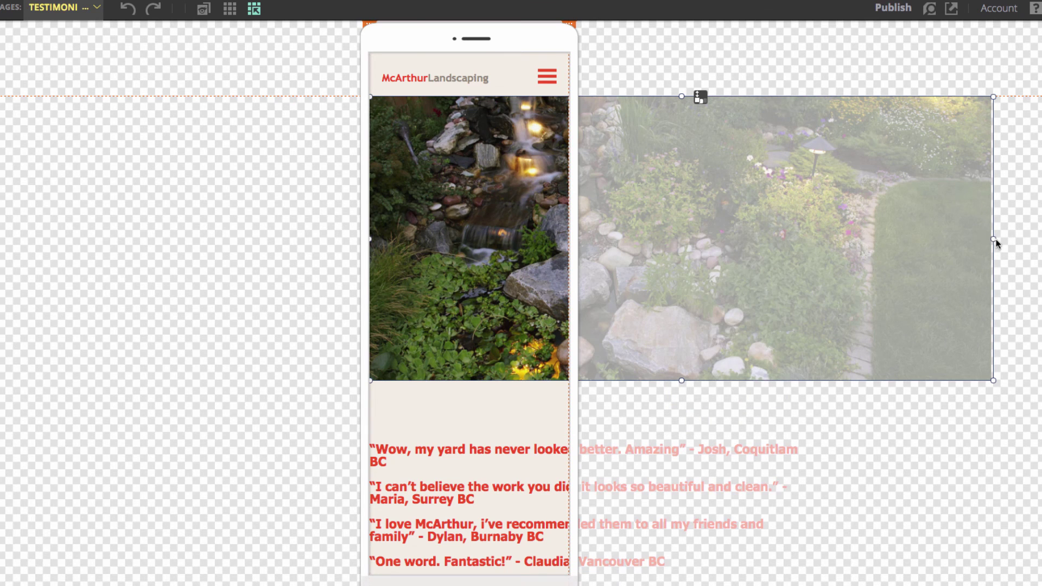
pyautogui.moveTo(993, 240); pyautogui.dragTo(561, 239)
pyautogui.moveTo(470, 379); pyautogui.dragTo(471, 234)
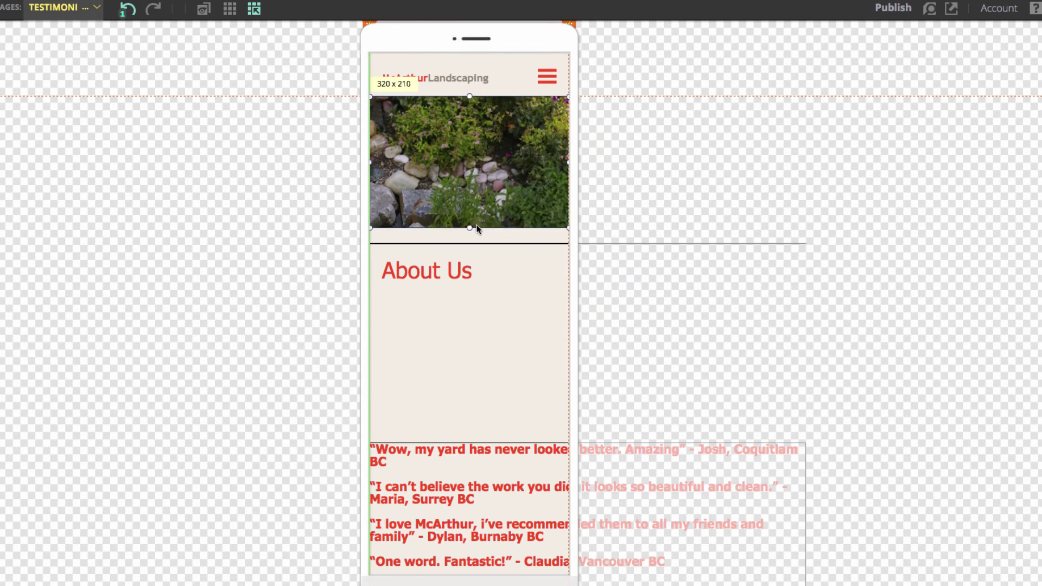
pyautogui.rightClick(498, 196)
pyautogui.click(551, 230)
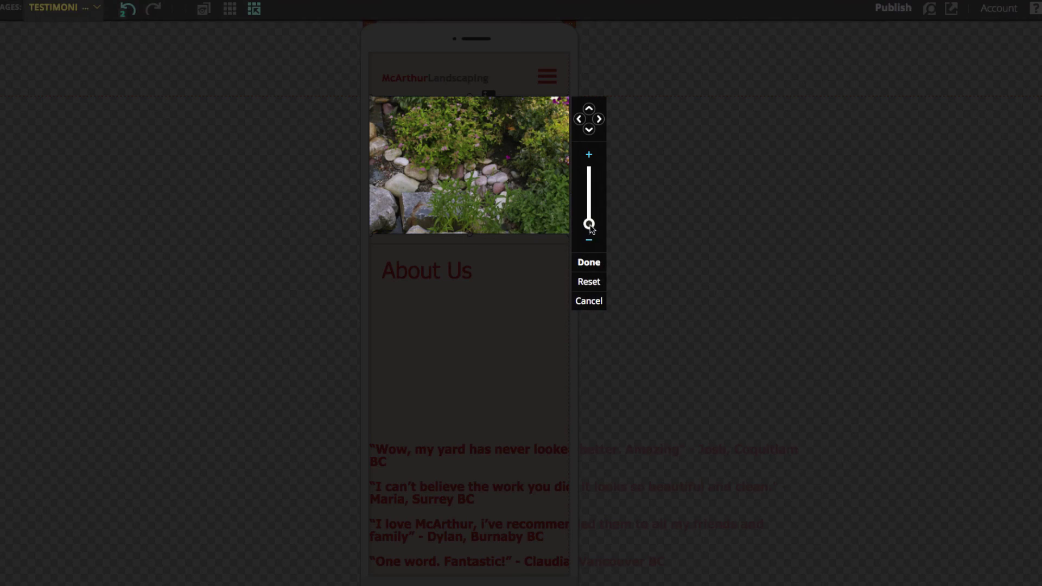
pyautogui.click(589, 263)
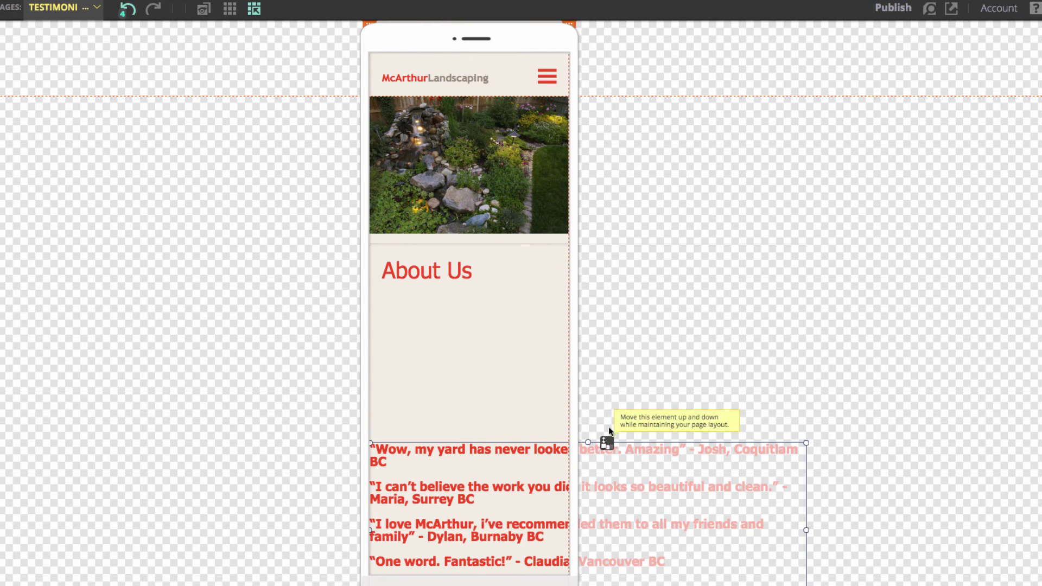
# Step: Move the testimonials under the heading, narrow them to the phone width, and lower the divider below them
pyautogui.moveTo(605, 435); pyautogui.dragTo(596, 291)
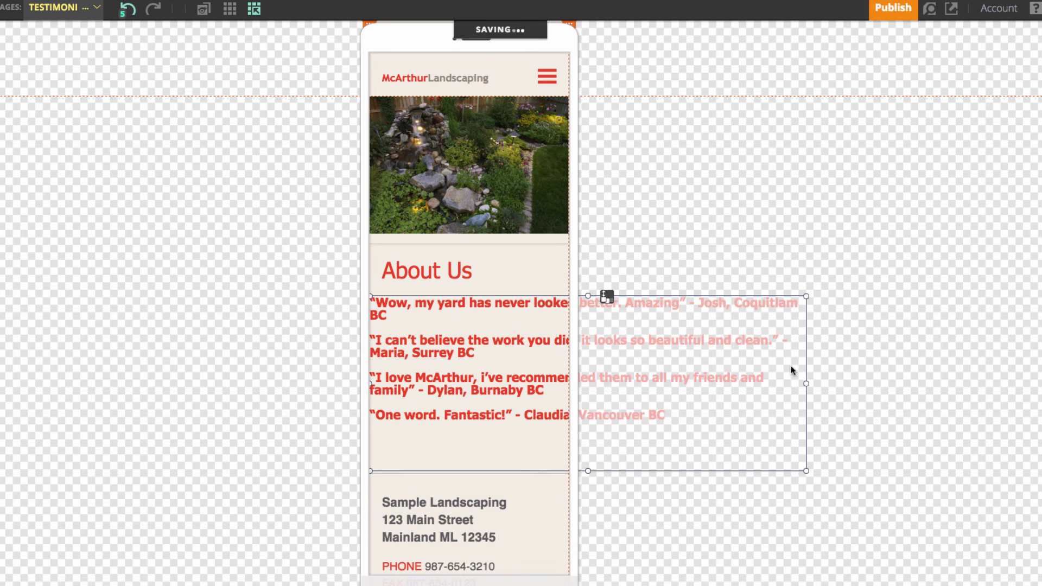
pyautogui.moveTo(808, 384); pyautogui.dragTo(555, 366)
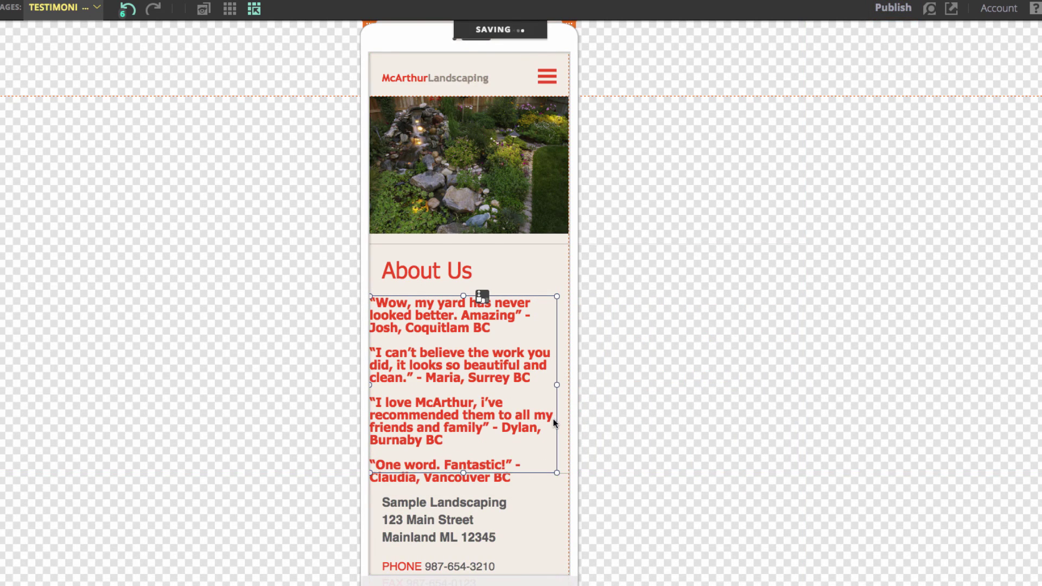
pyautogui.scroll(-3, 491, 513)
pyautogui.click(261, 412)
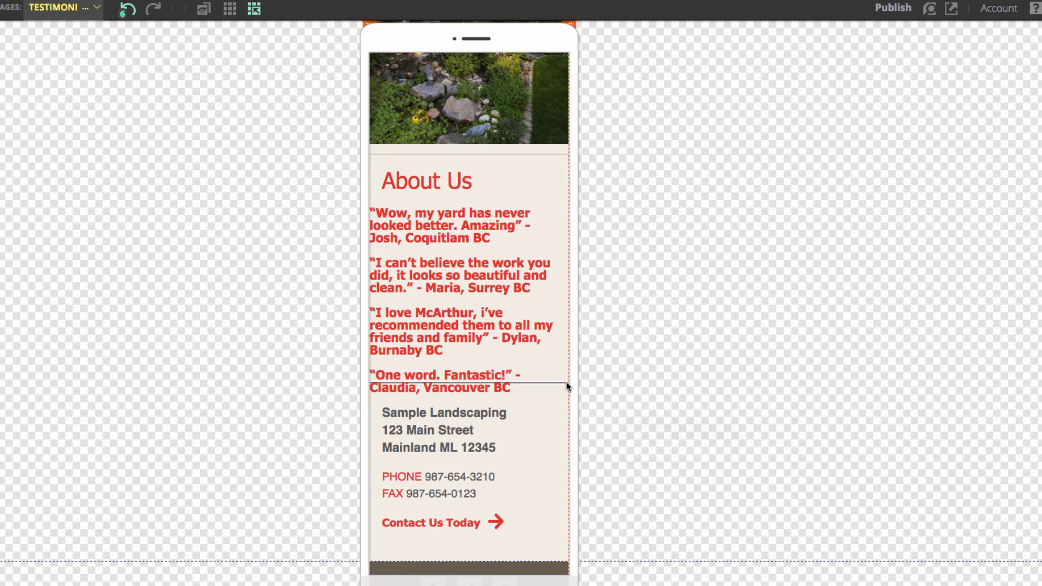
pyautogui.moveTo(490, 382); pyautogui.dragTo(491, 402)
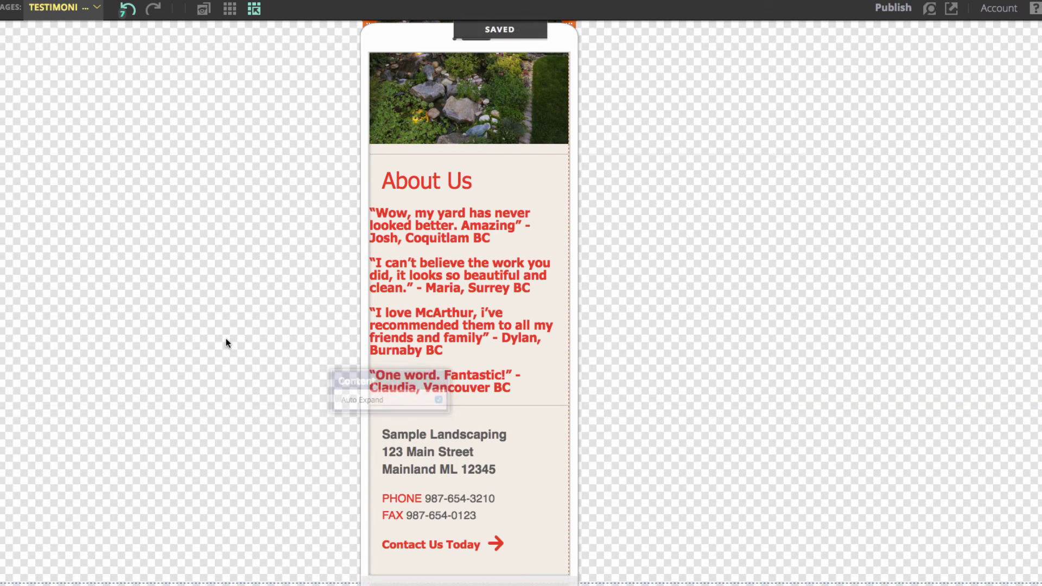
pyautogui.scroll(-1, 414, 249)
pyautogui.moveTo(483, 189); pyautogui.dragTo(437, 242)
pyautogui.scroll(-4, 253, 358)
pyautogui.scroll(6, 253, 358)
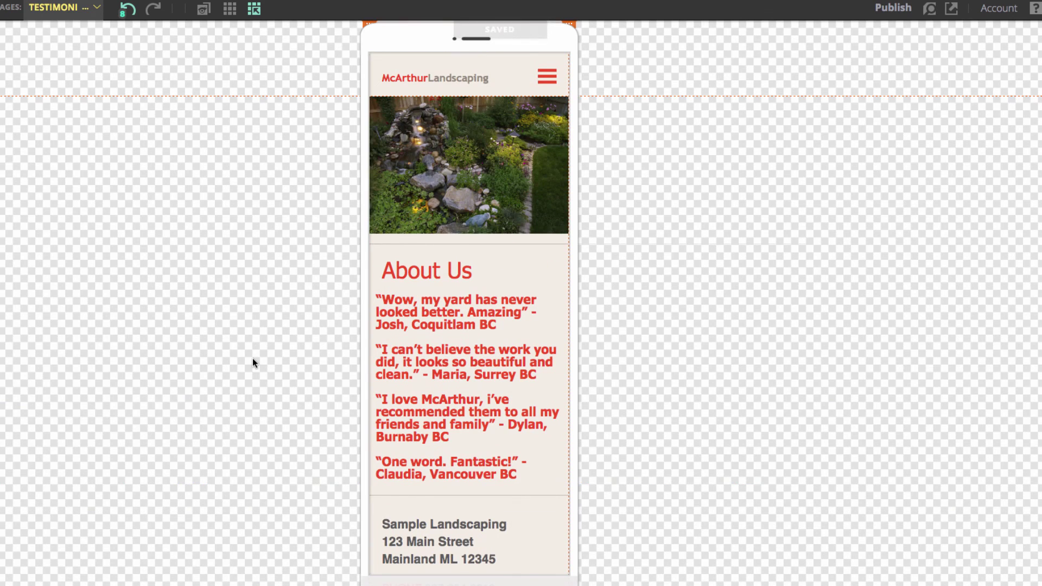
pyautogui.scroll(-5, 198, 339)
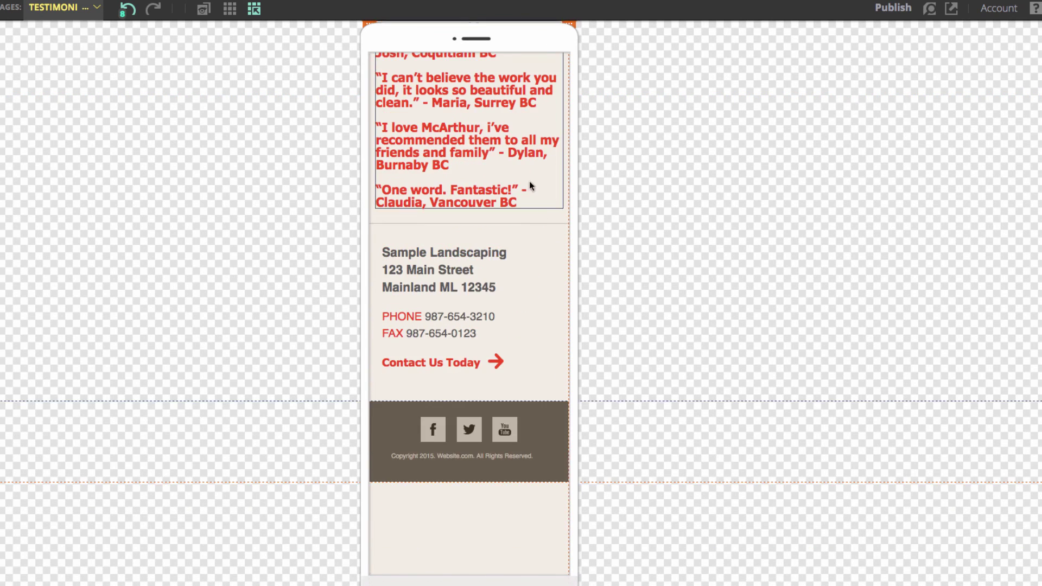
pyautogui.scroll(5, 302, 273)
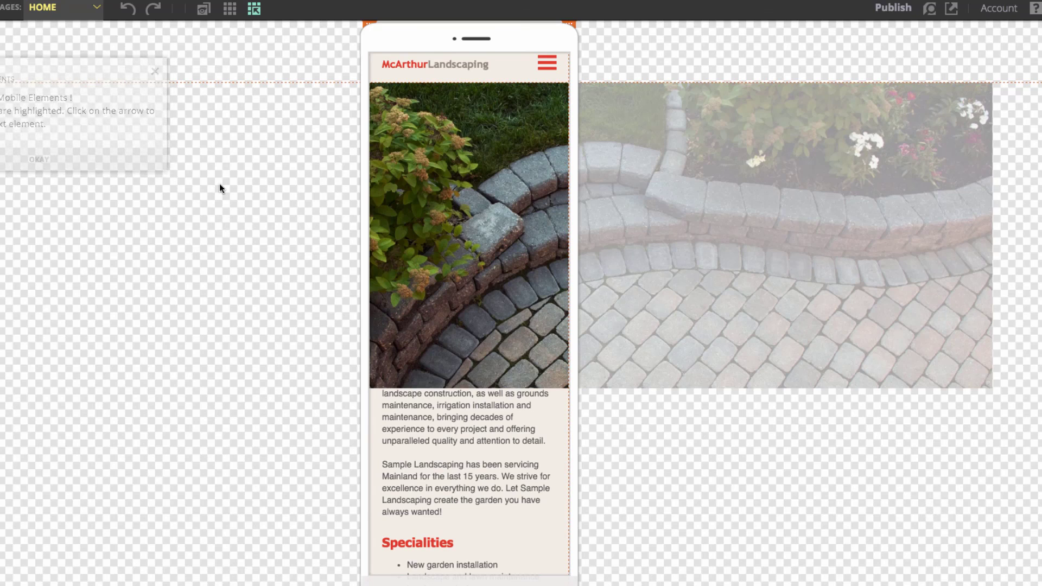
# Step: Shrink the patio hero image to 320 wide, shorten it, and reframe it to show the whole patio
pyautogui.click(665, 202)
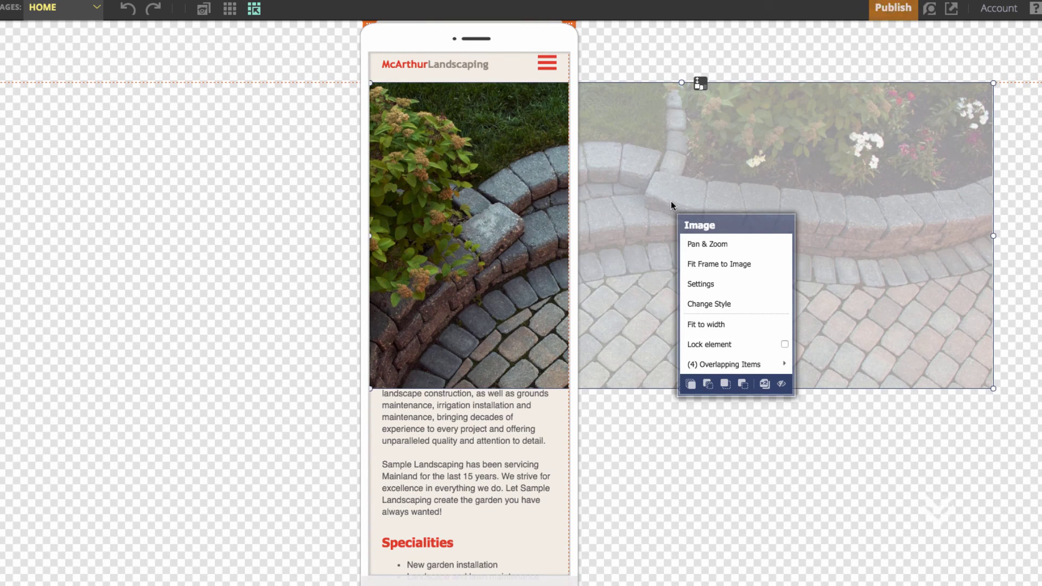
pyautogui.click(988, 271)
pyautogui.moveTo(989, 237); pyautogui.dragTo(569, 236)
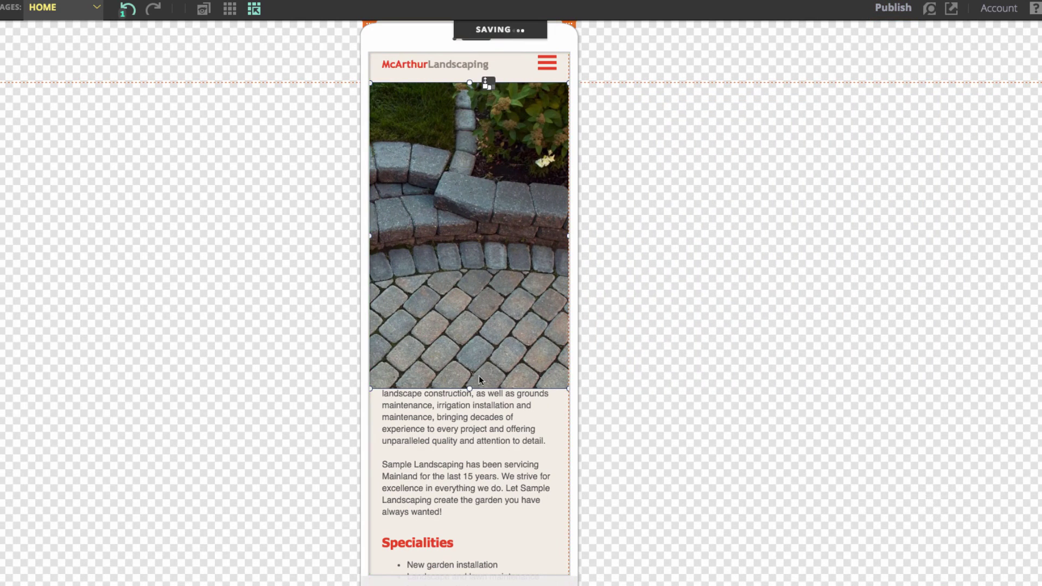
pyautogui.moveTo(465, 384); pyautogui.dragTo(470, 376)
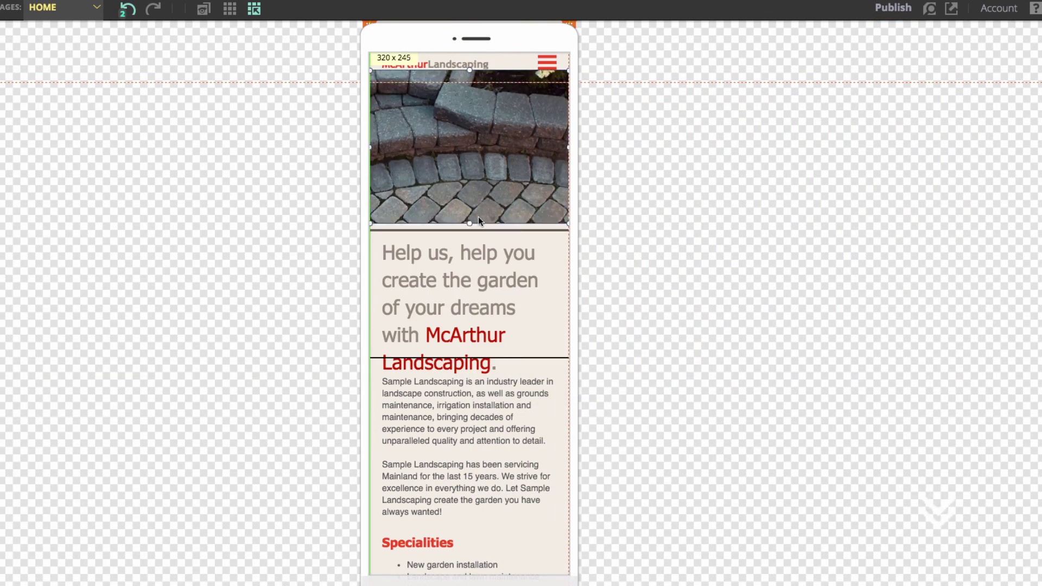
pyautogui.moveTo(478, 220); pyautogui.dragTo(478, 217)
pyautogui.click(487, 84)
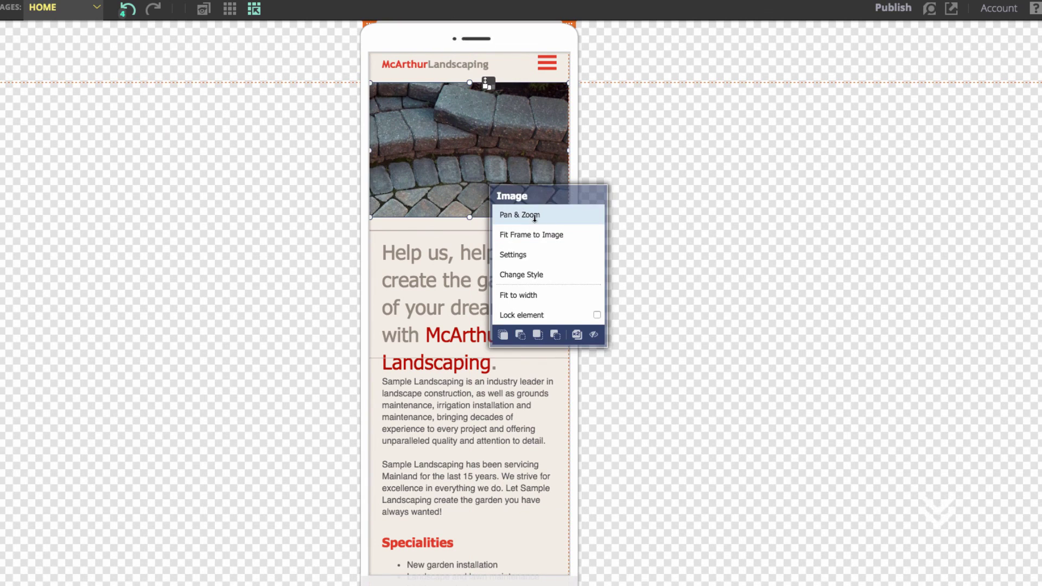
pyautogui.click(534, 216)
pyautogui.click(589, 247)
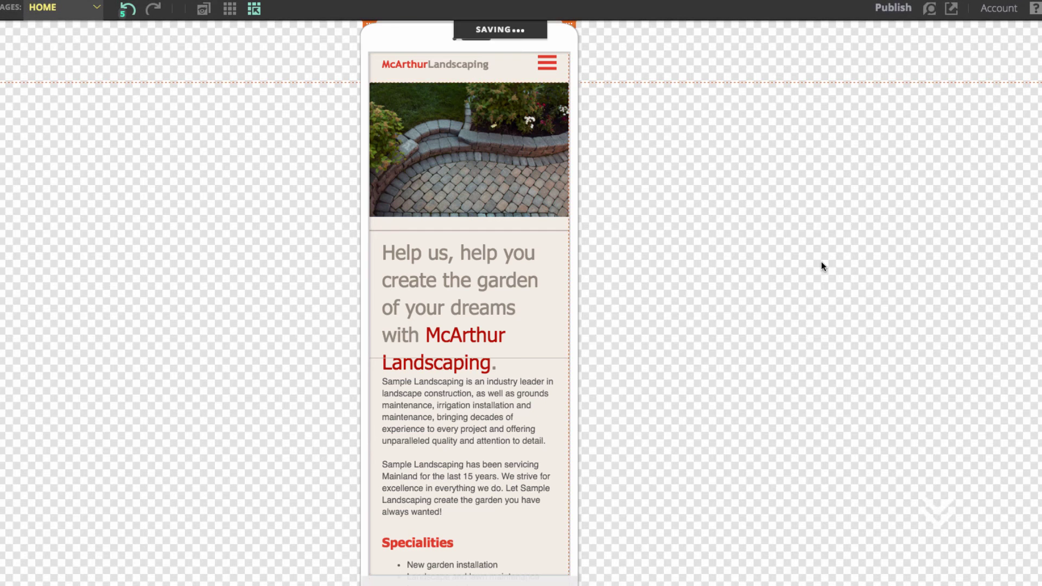
# Step: Move the divider line below the McArthur Landscaping headline
pyautogui.scroll(-1, 575, 323)
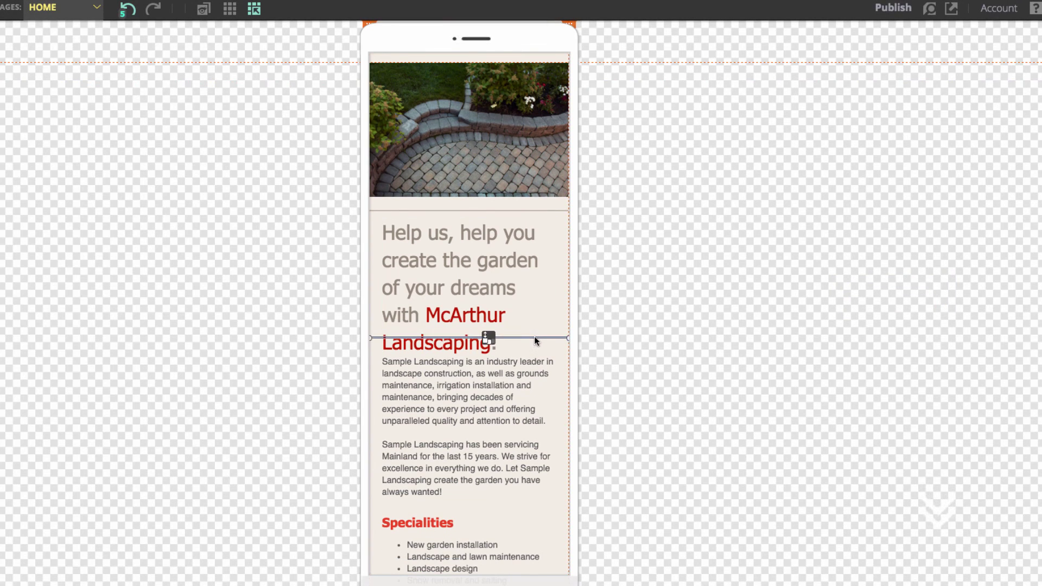
pyautogui.click(534, 338)
pyautogui.moveTo(489, 338); pyautogui.dragTo(516, 344)
pyautogui.scroll(-10, 633, 309)
pyautogui.scroll(10, 812, 340)
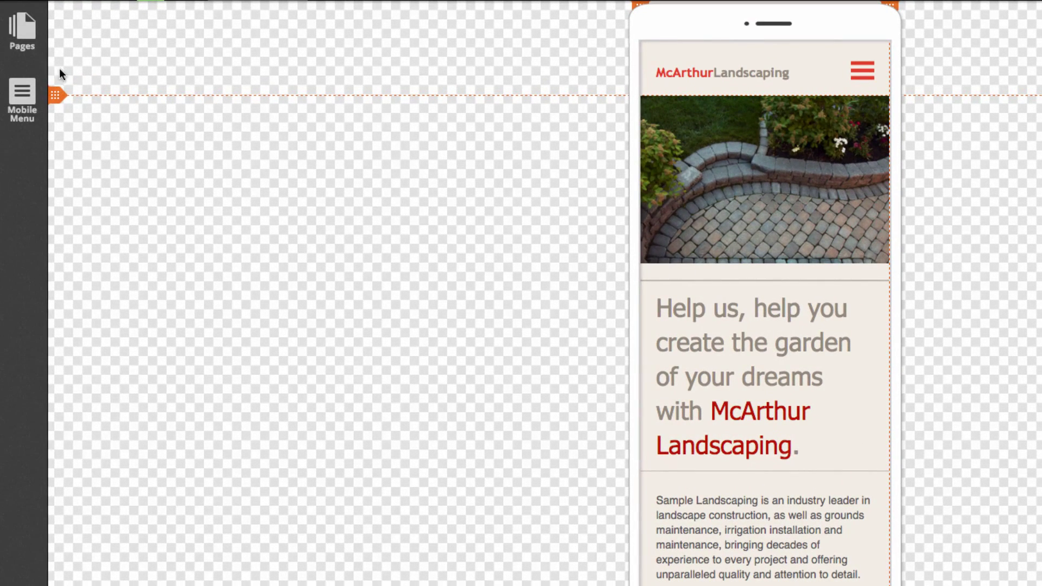
# Step: Enable Mobile View for the site, confirm it, and bring up the Publish options
pyautogui.click(22, 29)
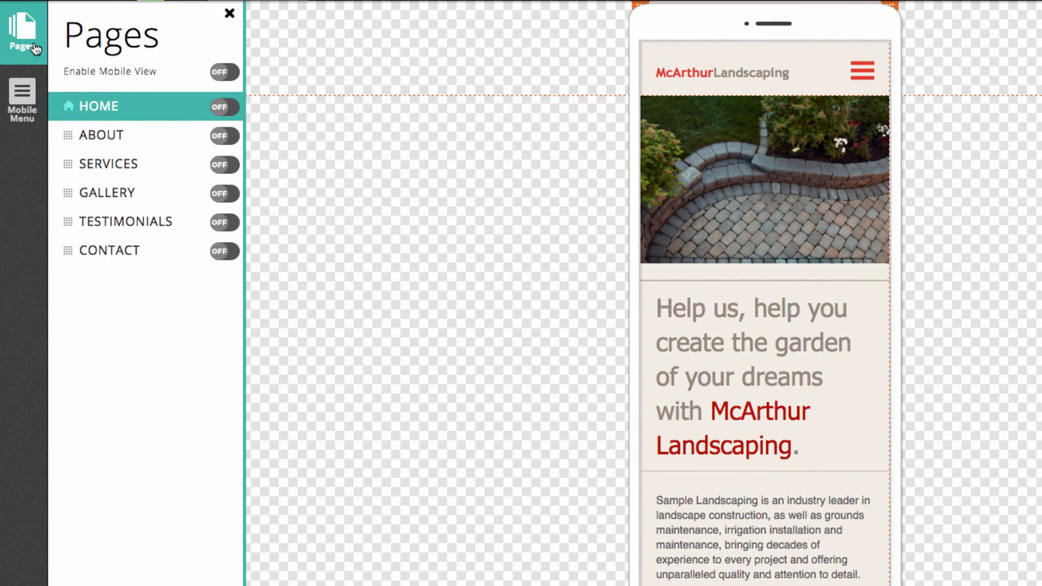
pyautogui.click(225, 72)
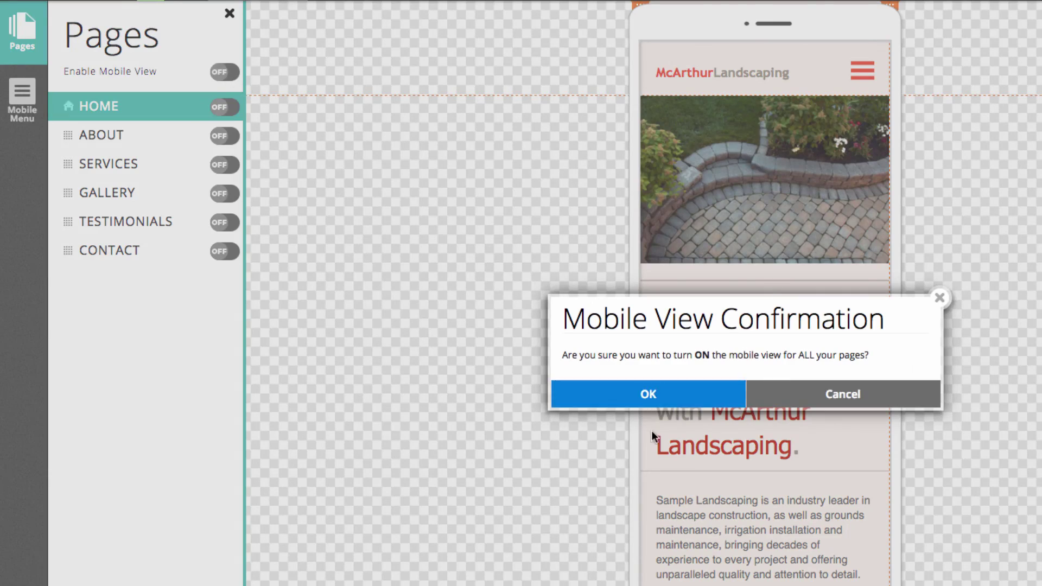
pyautogui.click(629, 394)
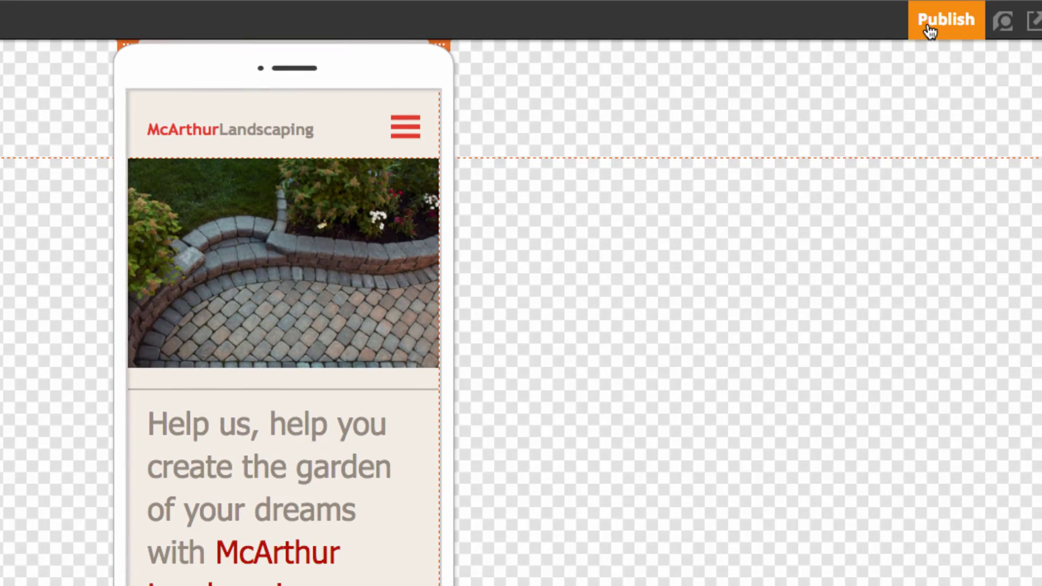
pyautogui.click(931, 31)
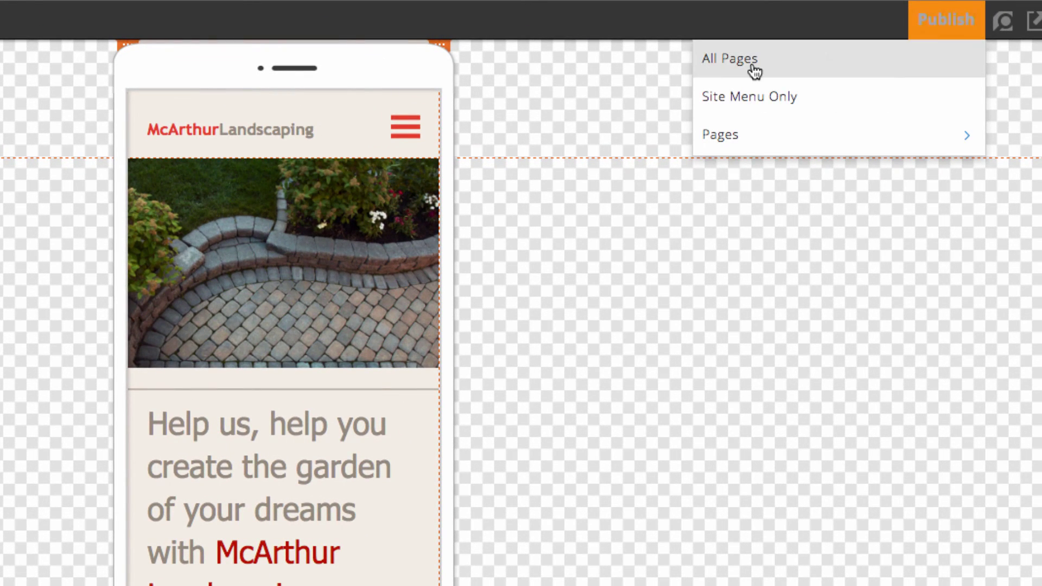